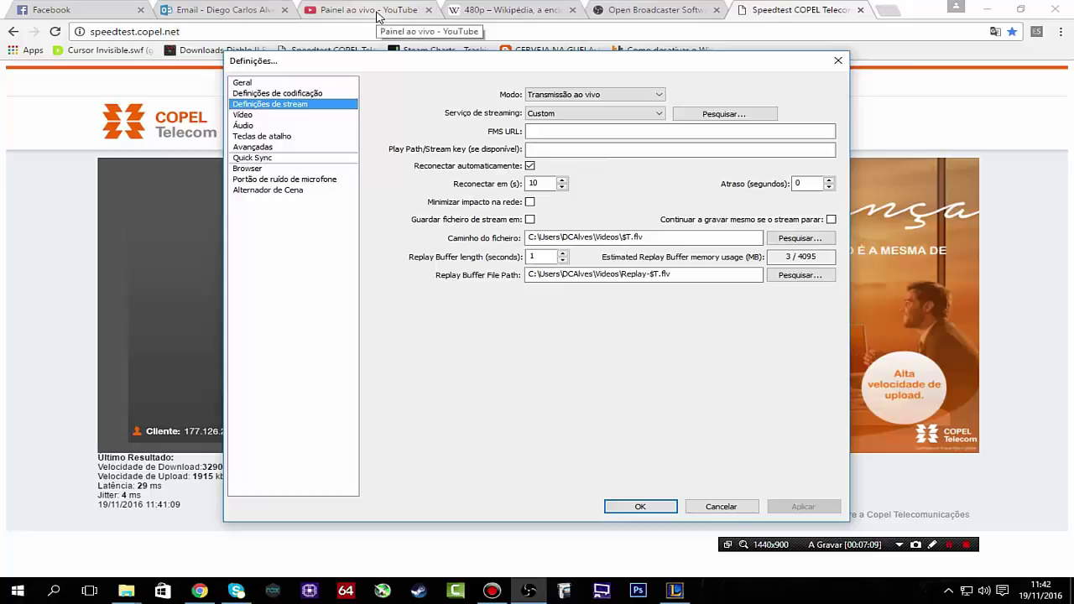
Set the streaming service to YouTube / YouTube Gaming and save the change while moving to the advanced settings.
click(655, 117)
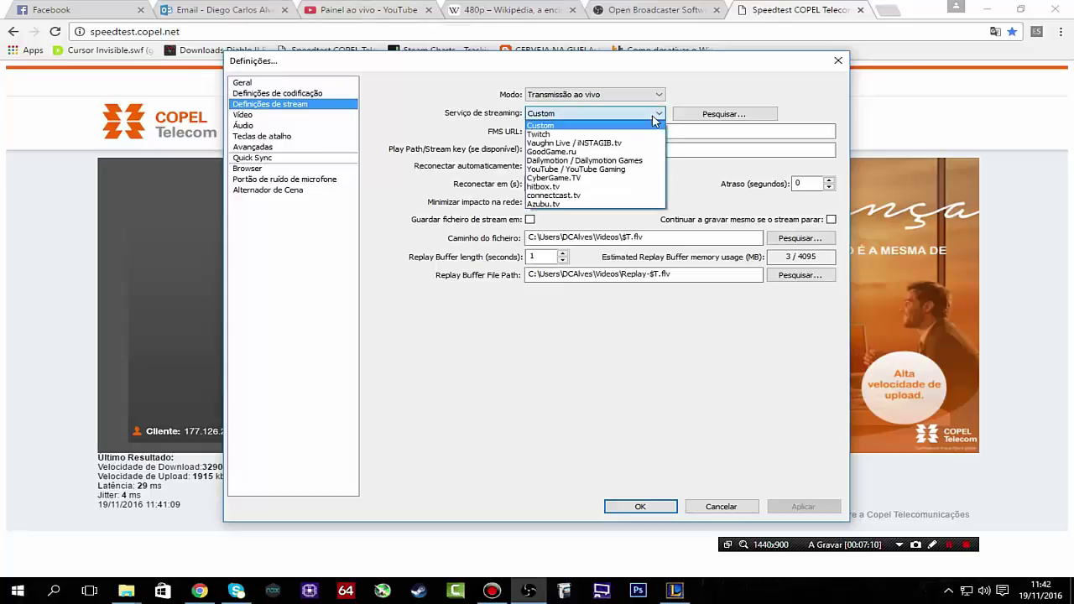
click(605, 169)
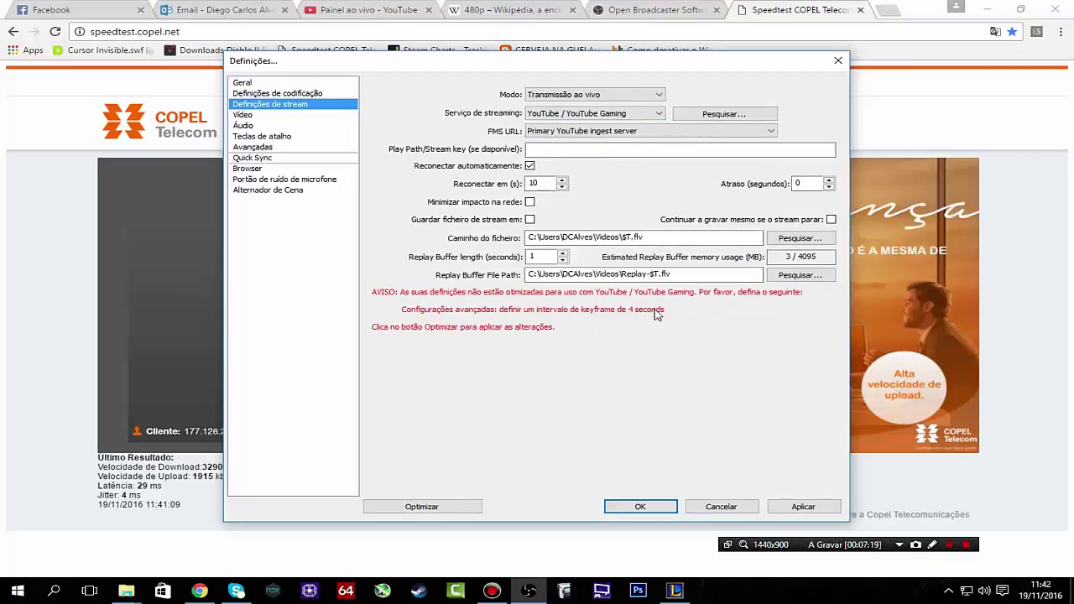
click(261, 151)
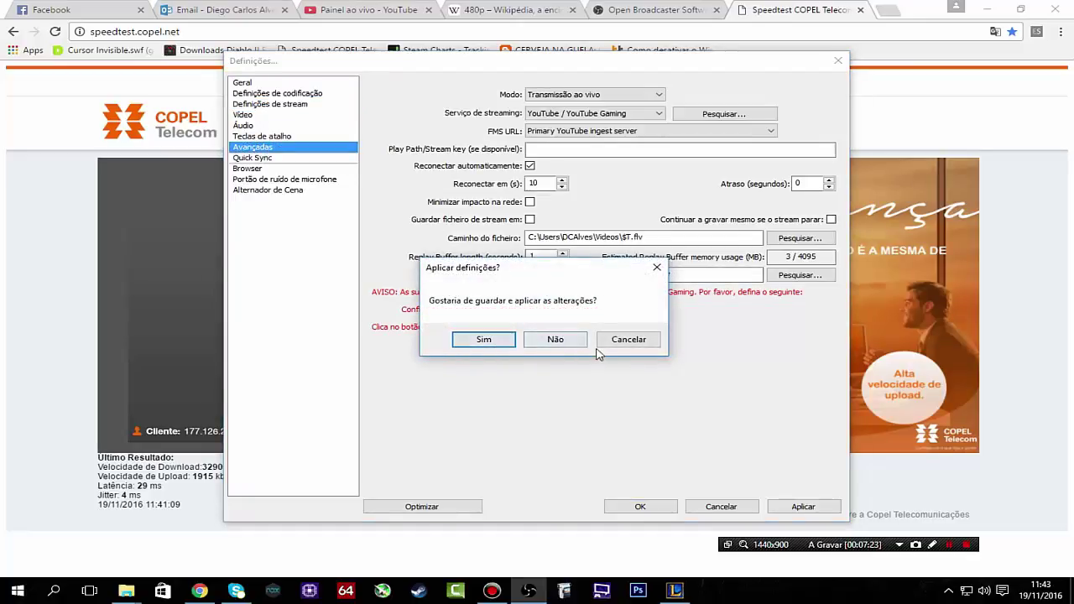
click(514, 347)
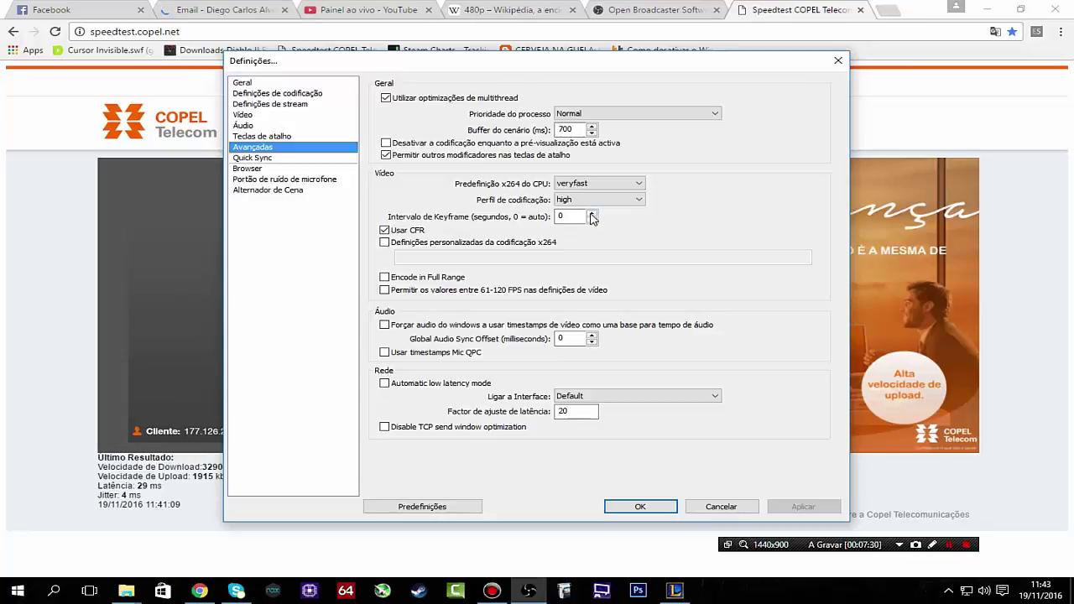
Optimize the stream settings for YouTube, accepting a keyframe interval of 4 seconds.
click(267, 105)
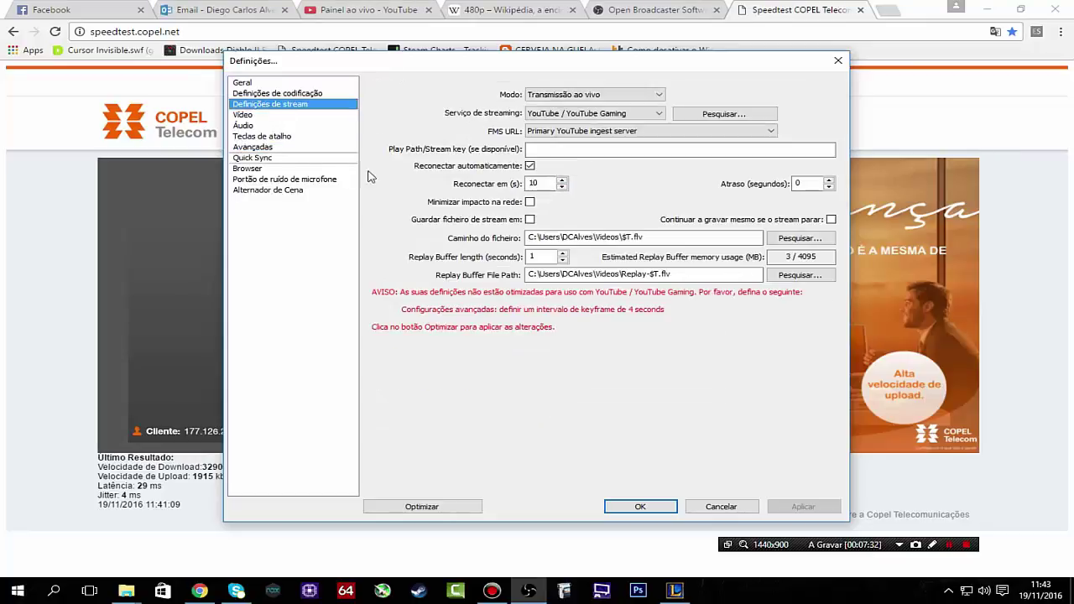
click(457, 504)
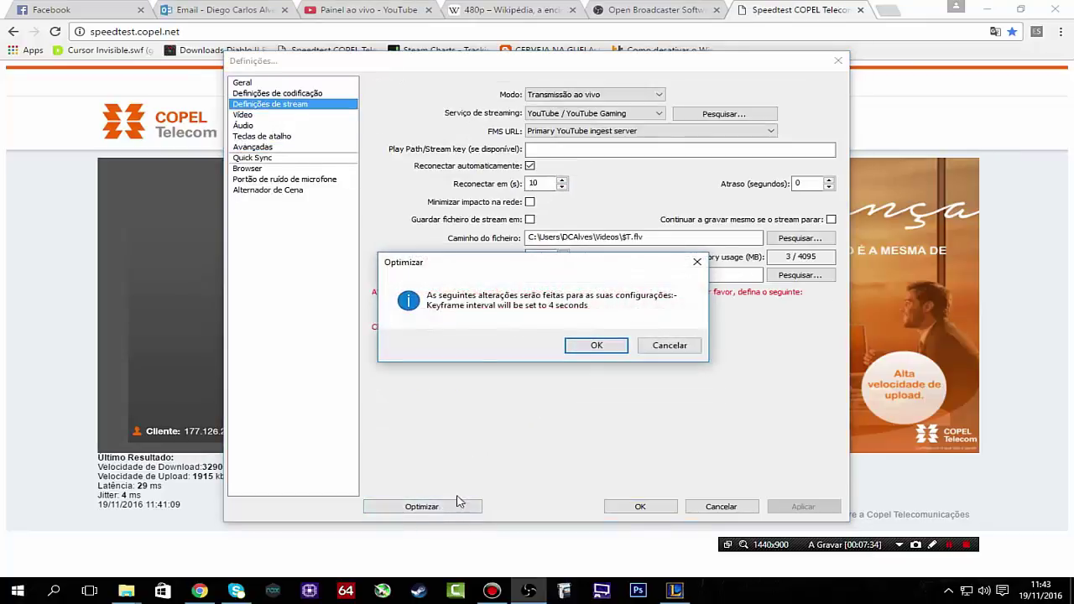
click(596, 344)
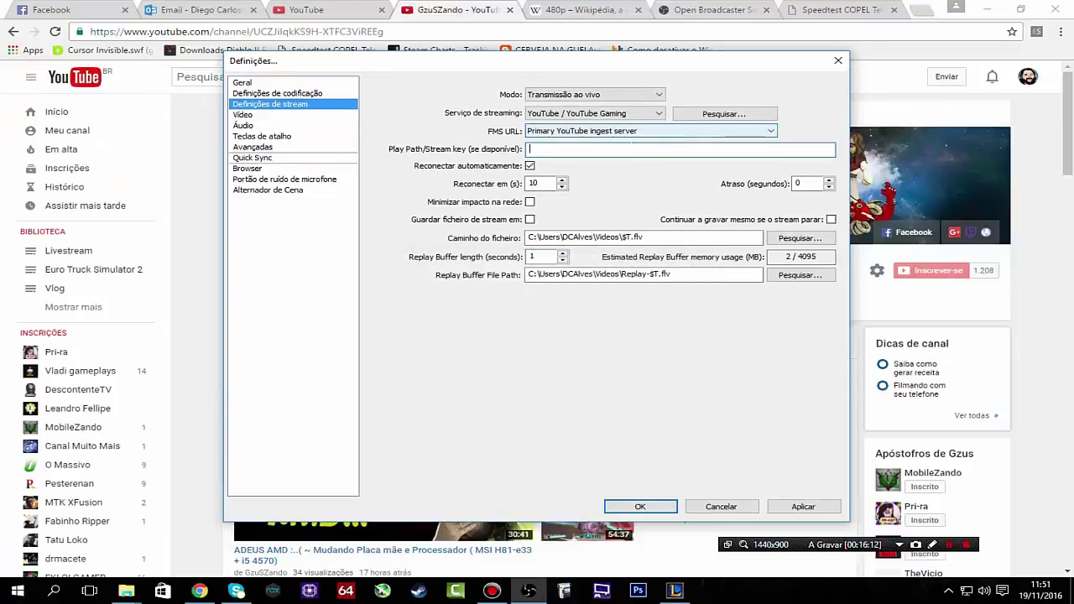
key(Tab)
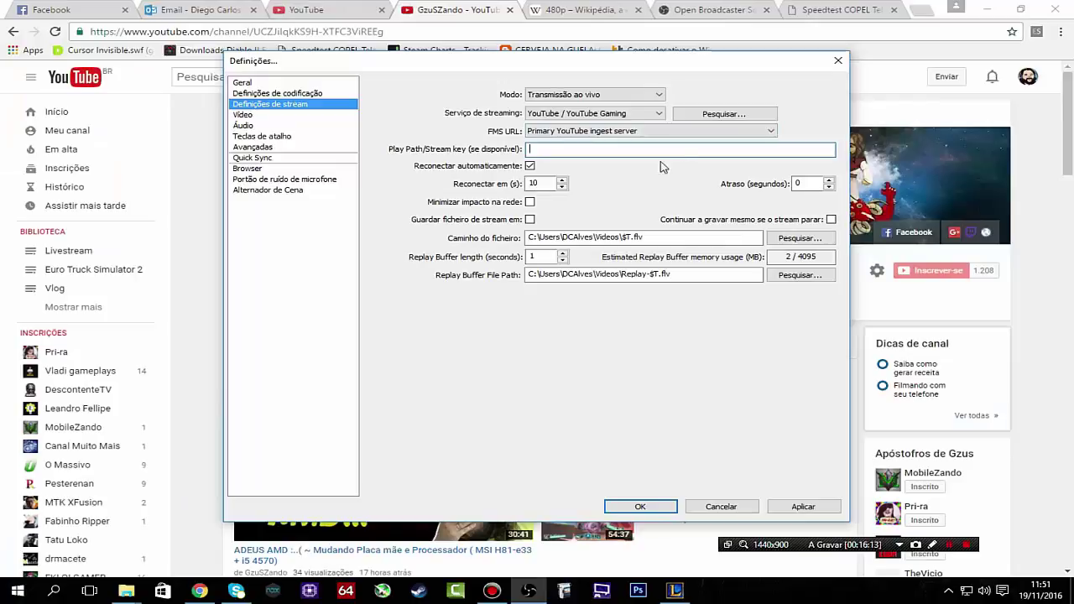
Switch to YouTube in the browser and open the live streaming events list in the channel's Creator Studio.
key(alt+Tab)
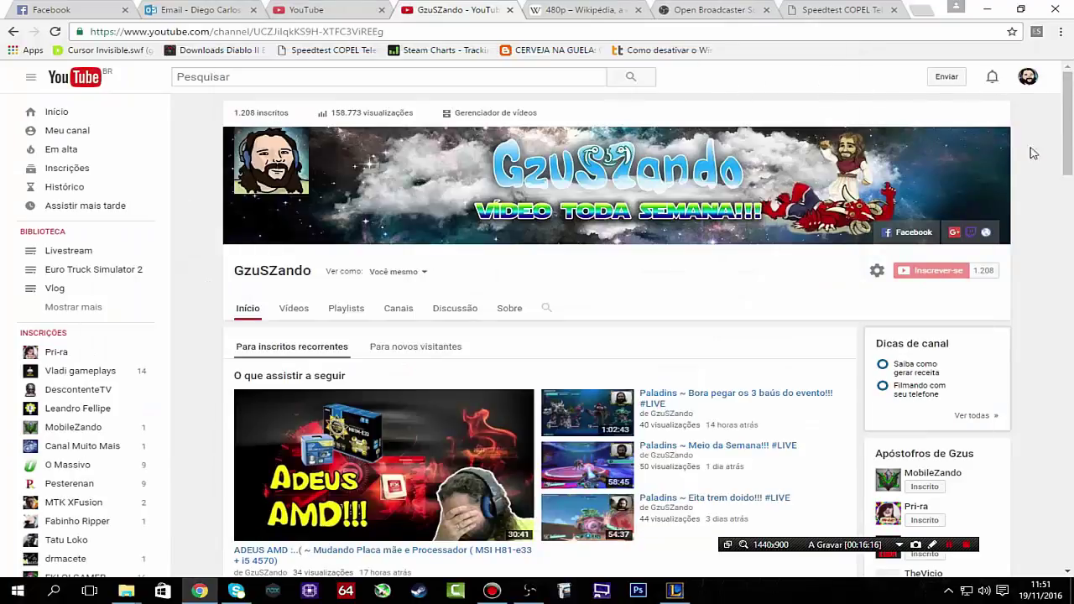
click(1032, 80)
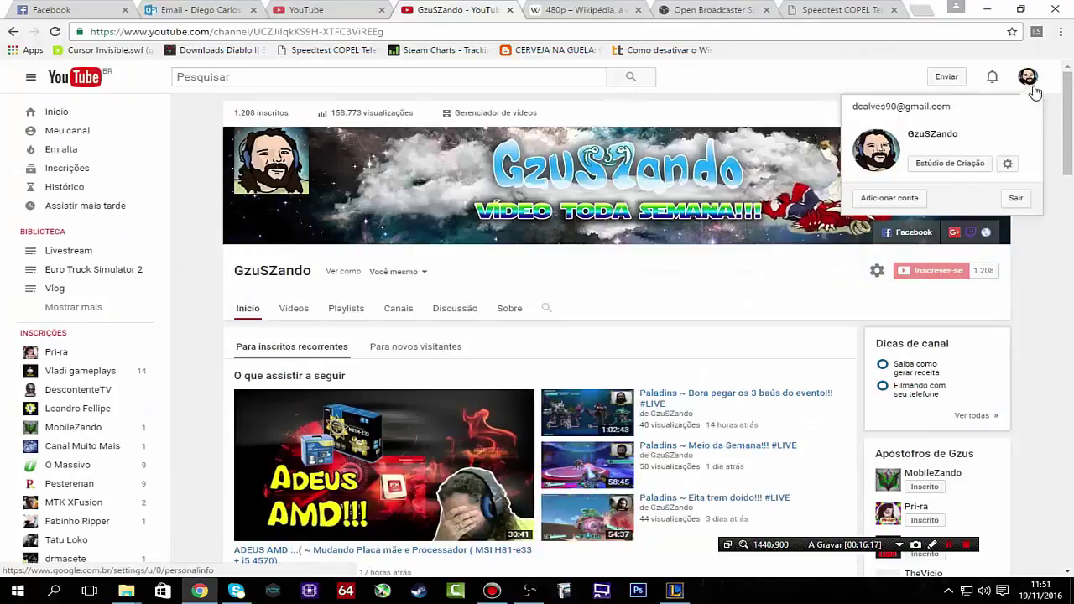
click(945, 164)
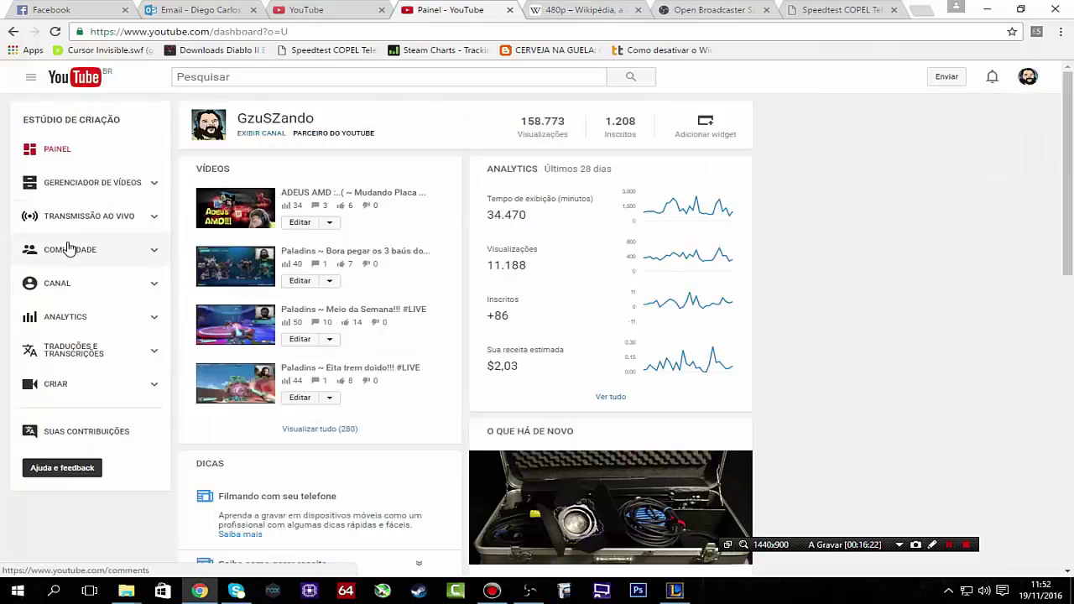
click(80, 220)
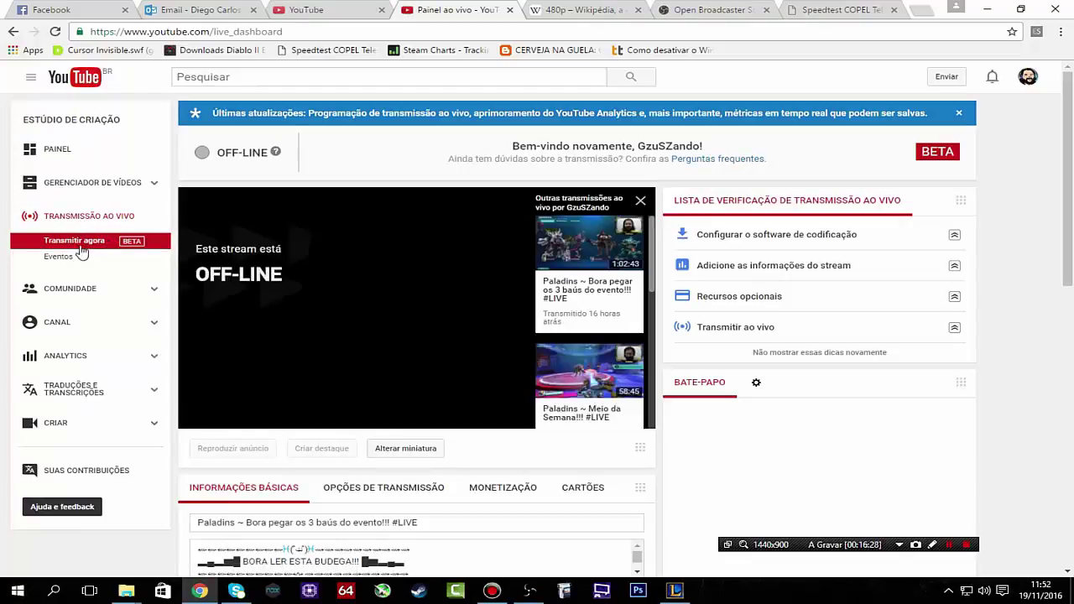
click(72, 259)
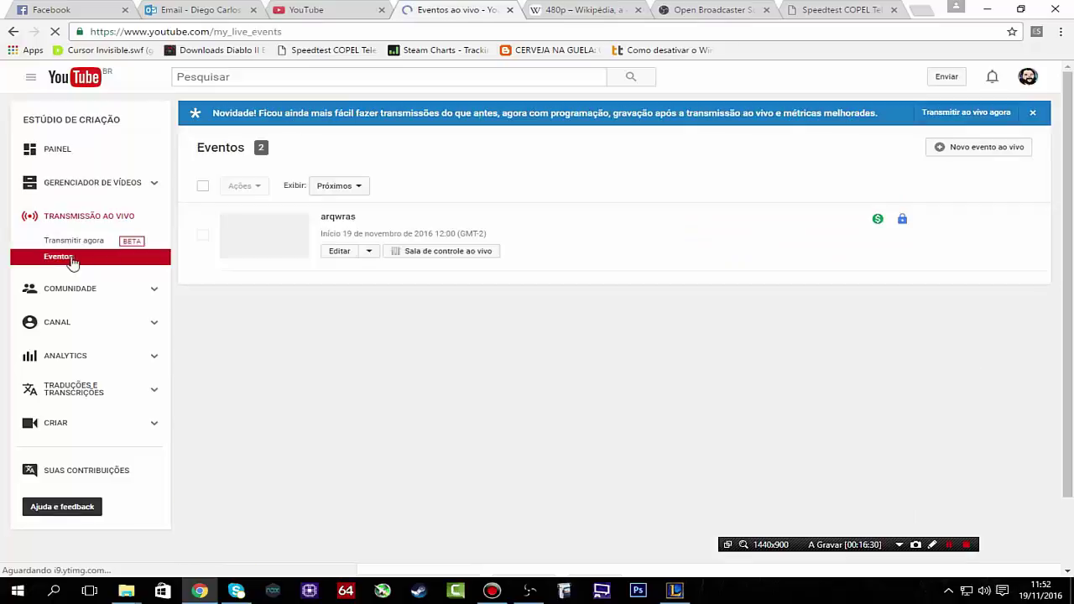
Delete the upcoming live event "arqwras" from the events list.
click(202, 237)
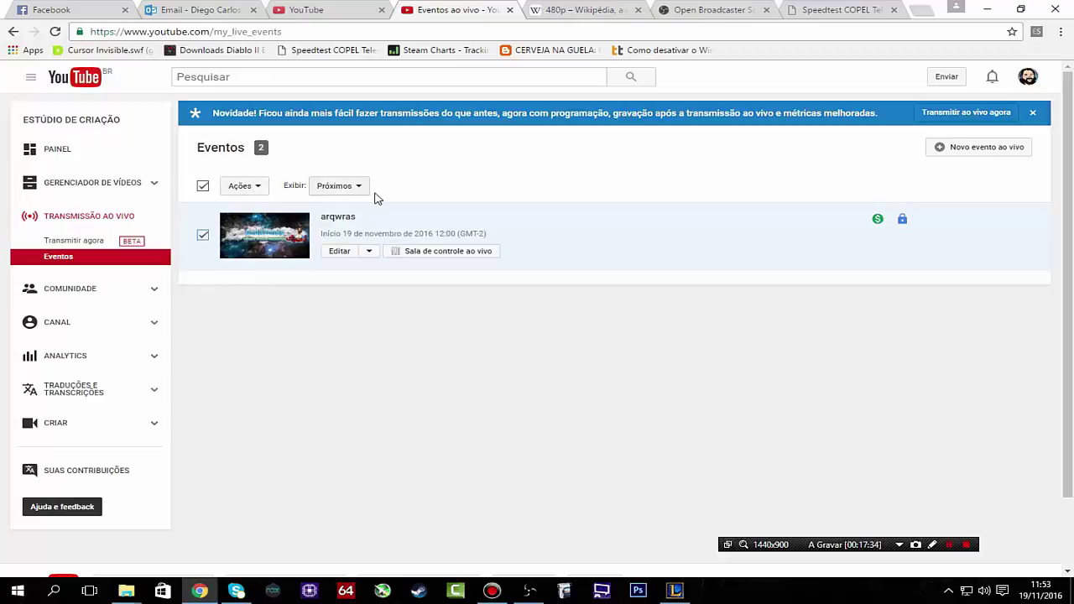
click(263, 188)
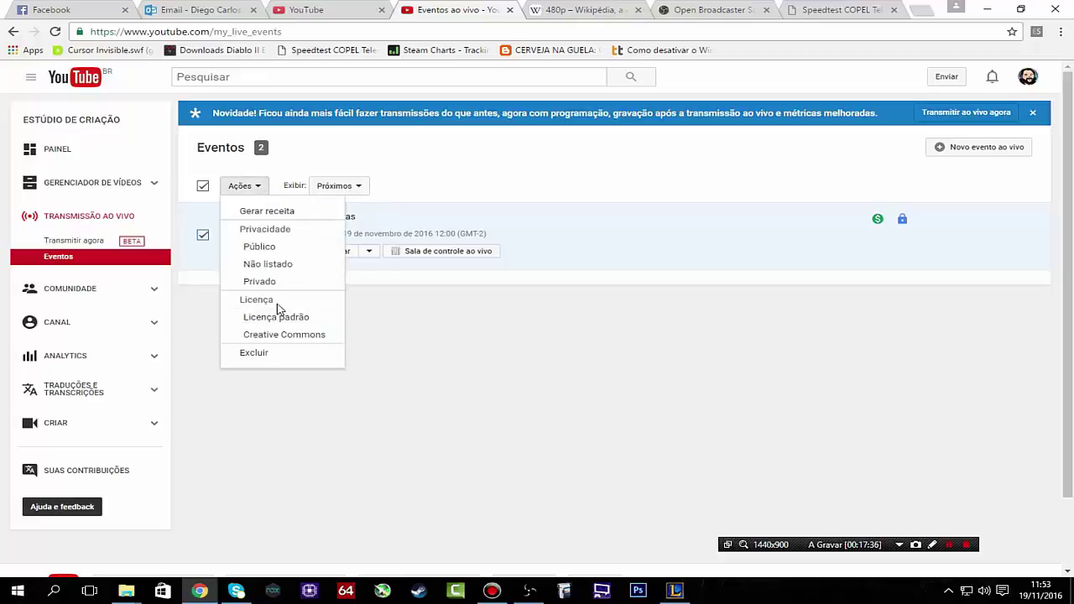
click(266, 364)
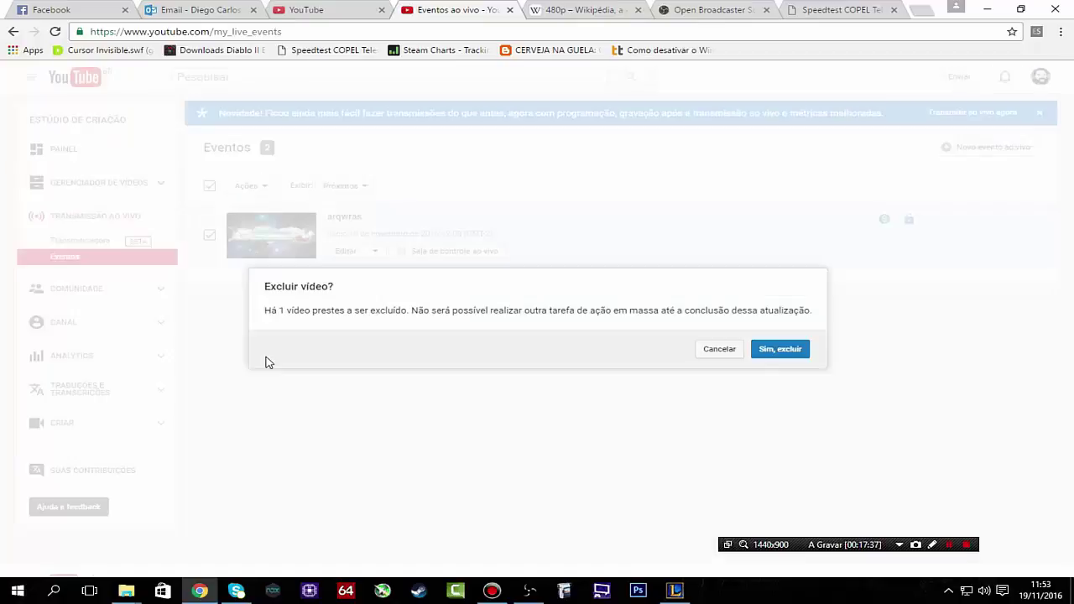
click(770, 352)
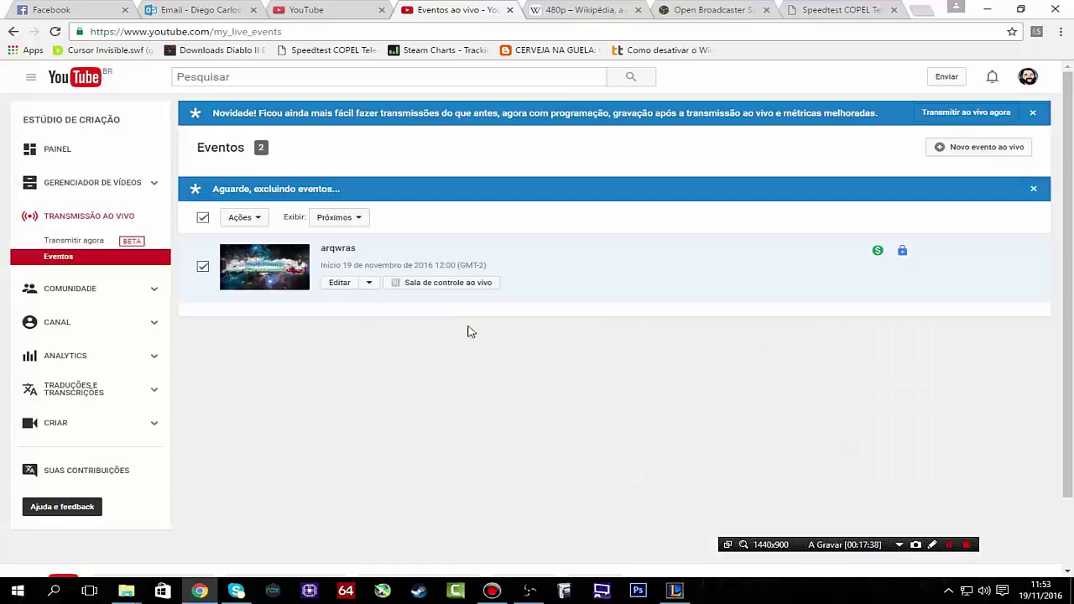
Open the "Transmitir agora" dashboard and review the stream's basic information, description and encoder setup.
click(95, 248)
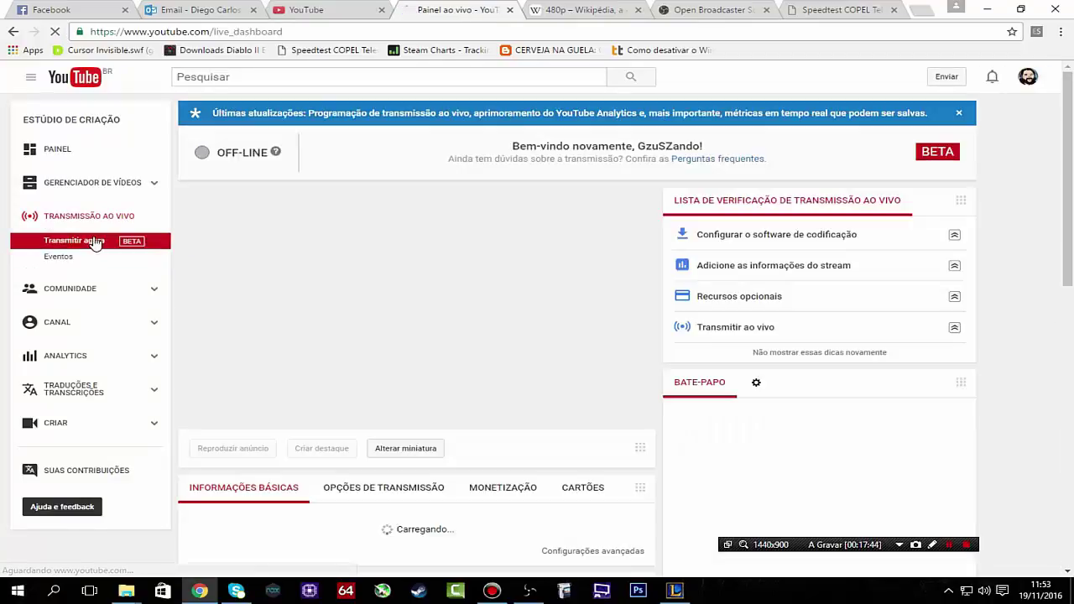
scroll(353, 243, down, 3)
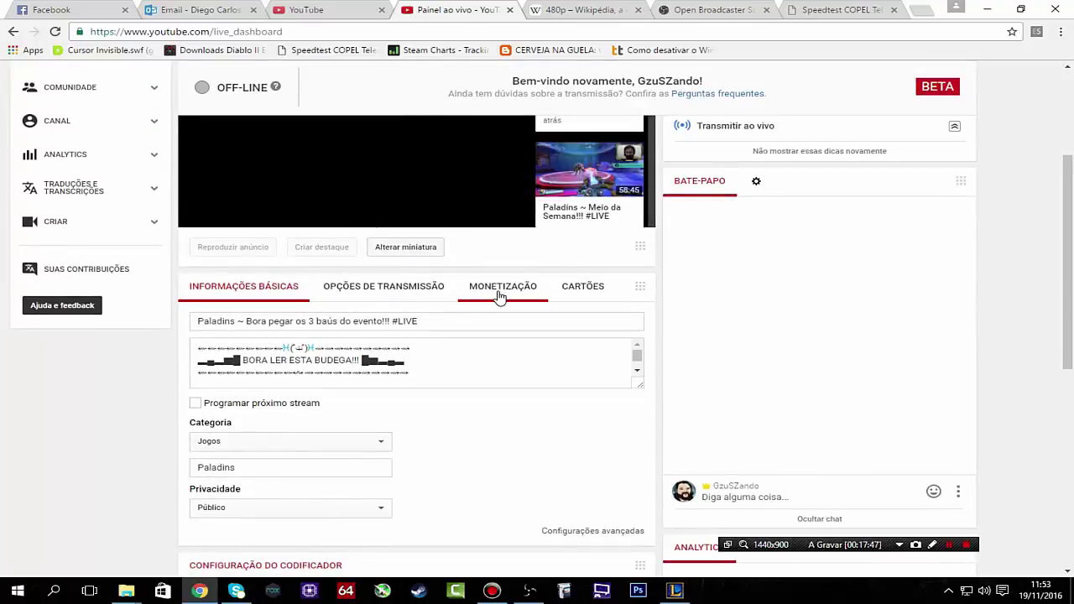
scroll(469, 327, down, 4)
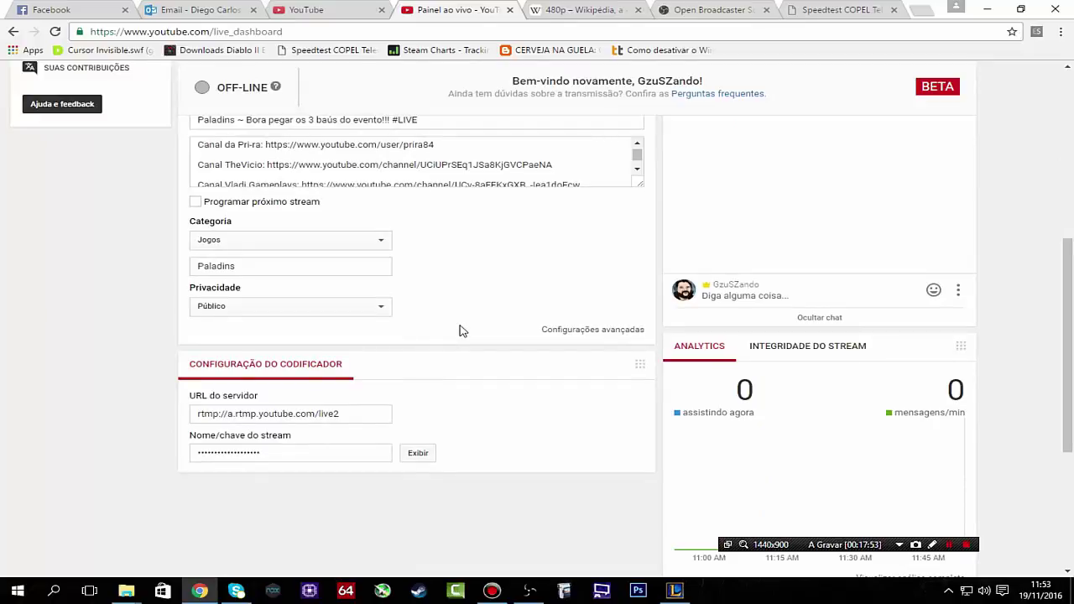
scroll(457, 328, up, 5)
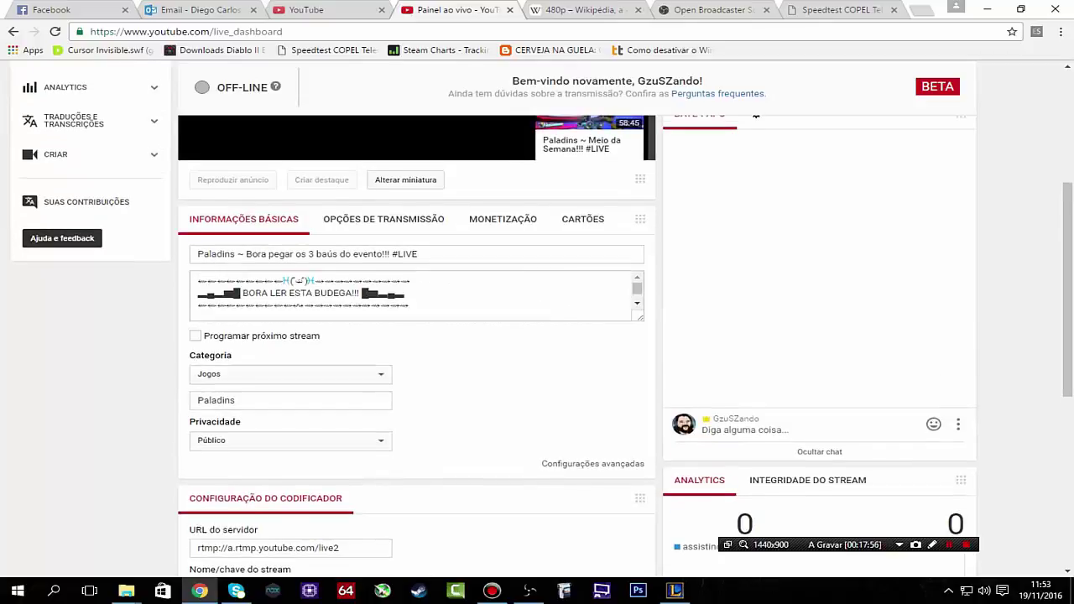
scroll(407, 316, down, 2)
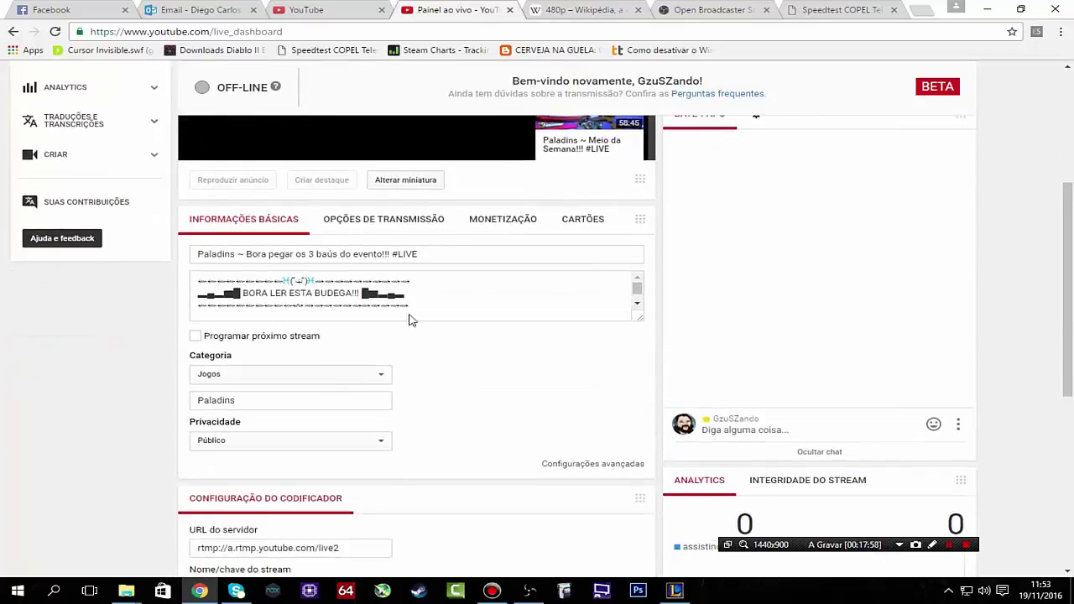
scroll(285, 285, down, 3)
scroll(419, 298, down, 4)
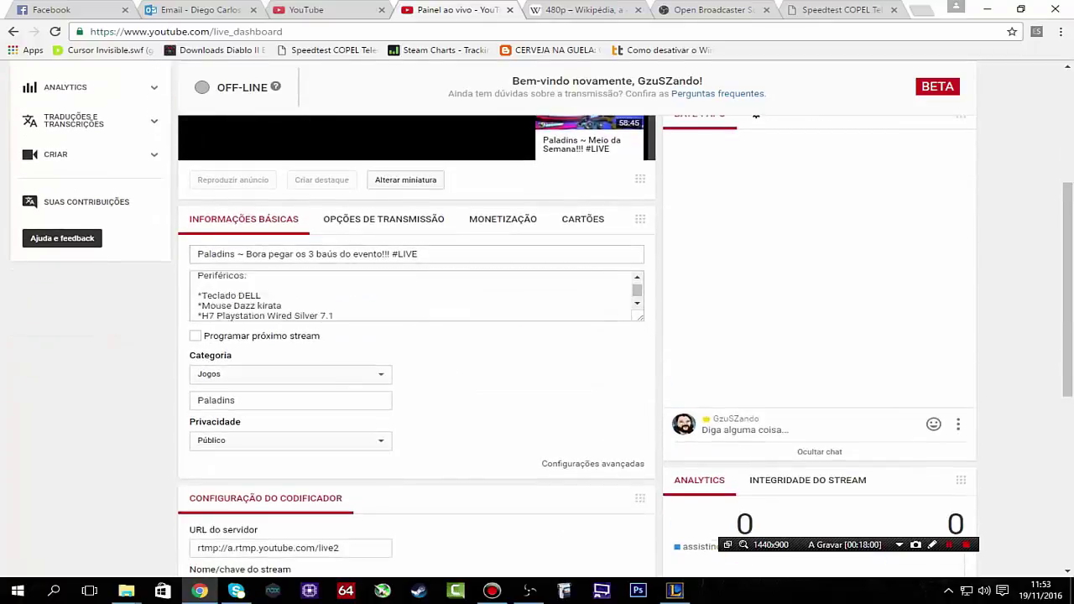
Set the stream's privacy to Privado and keep its category as Jogos.
scroll(462, 321, down, 2)
click(382, 311)
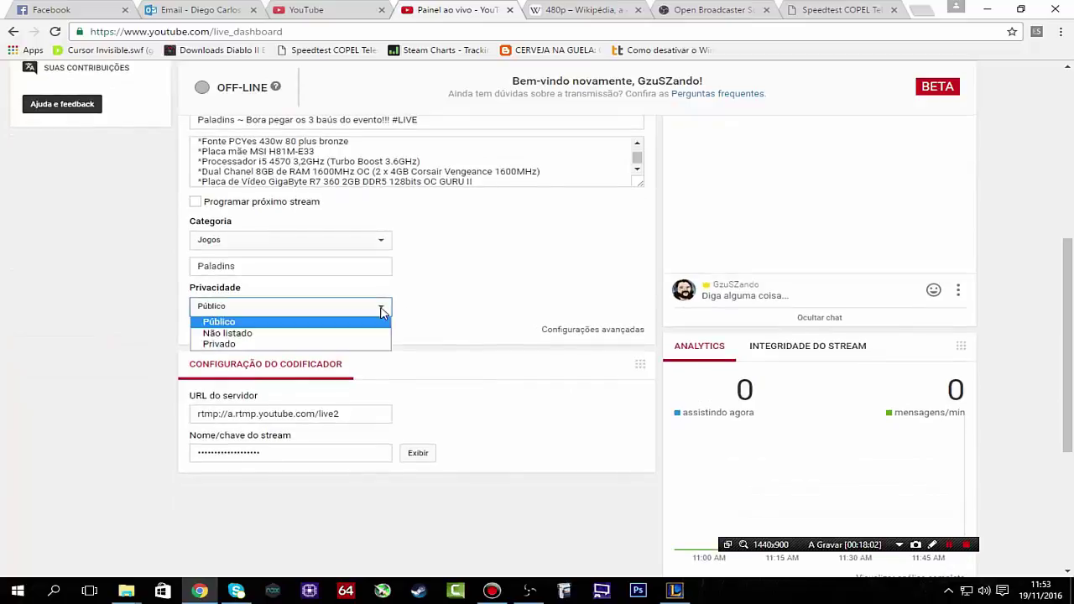
click(365, 343)
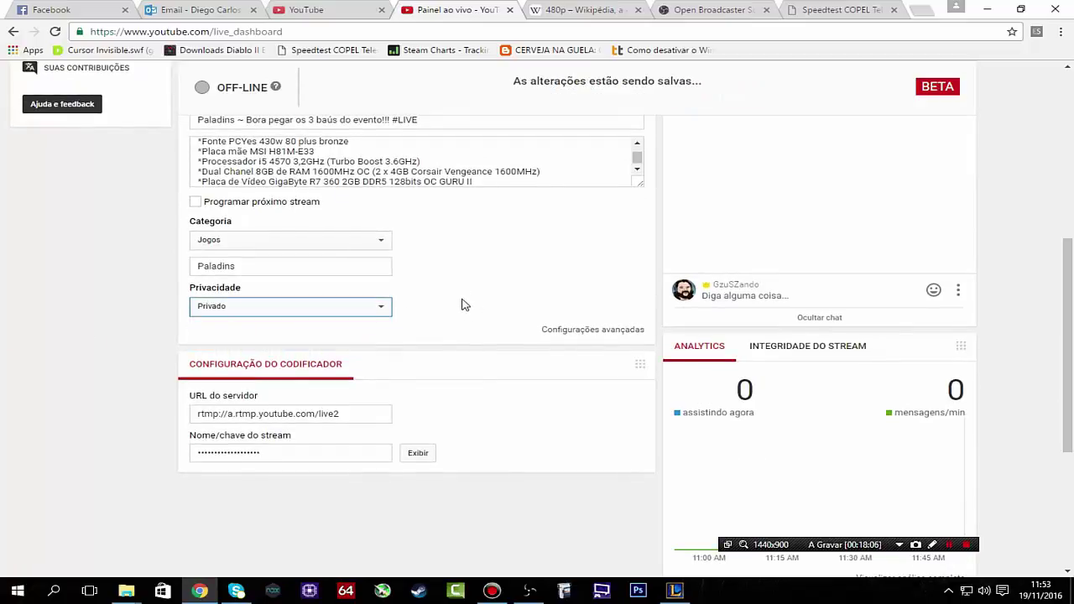
click(379, 247)
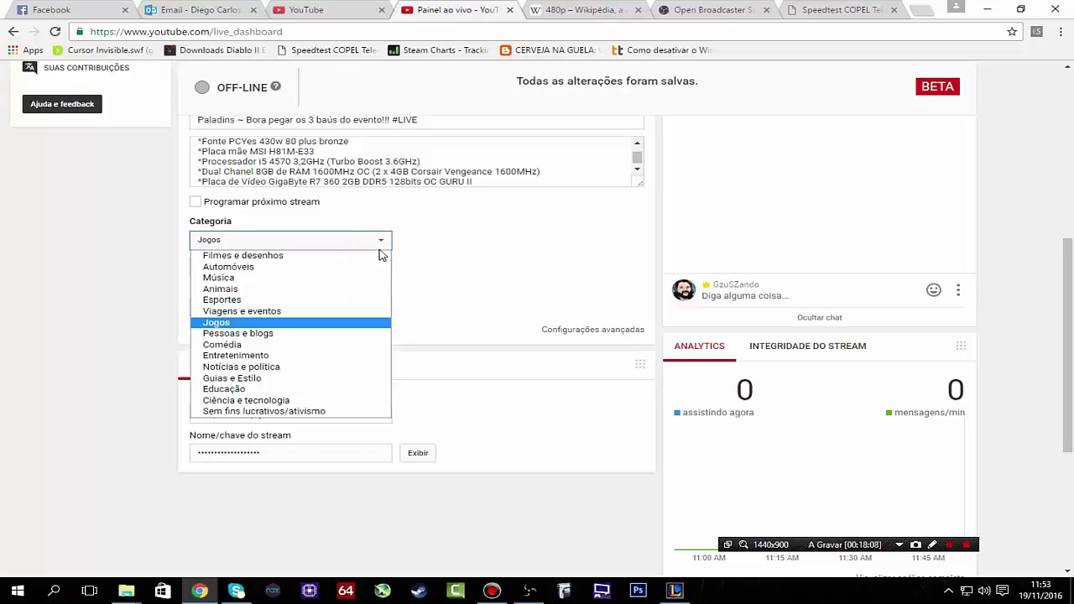
click(360, 323)
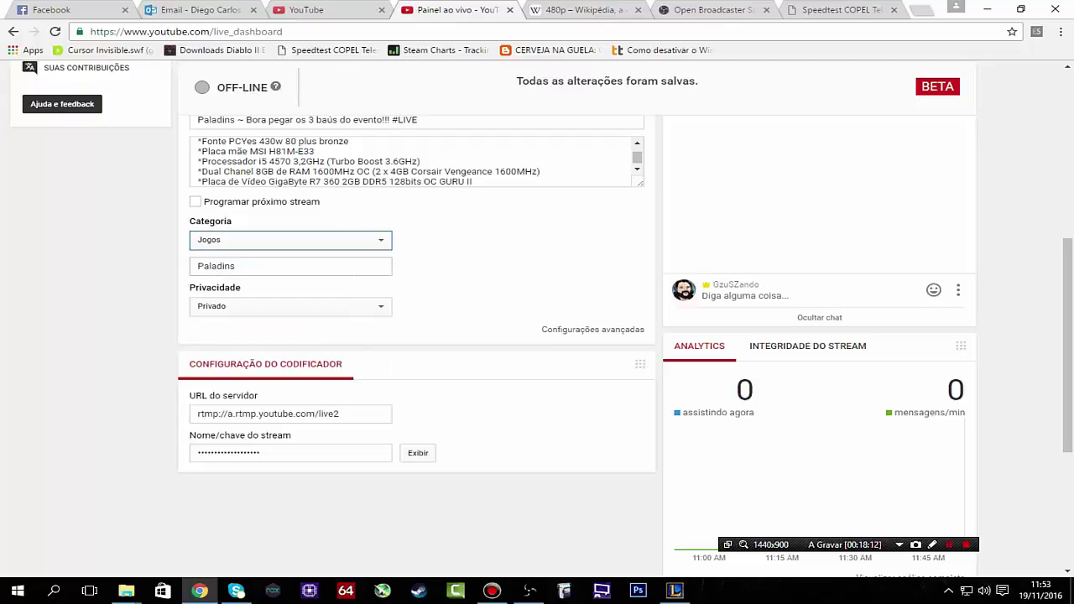
Switch from the encoder setup section to the Open Broadcaster Software settings and choose Primary YouTube ingest server as the FMS URL.
scroll(323, 342, down, 1)
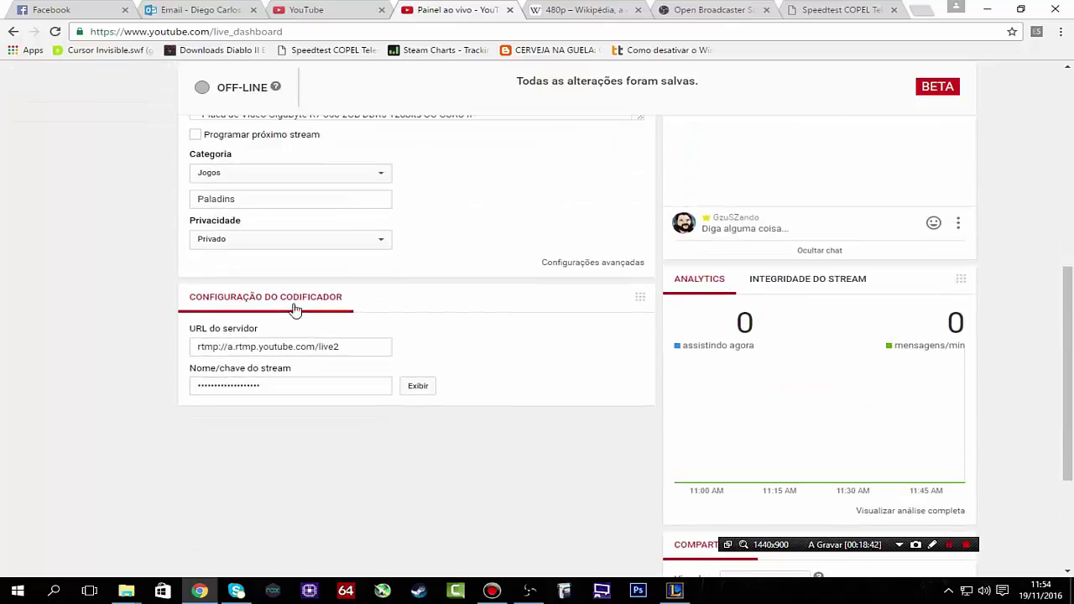
key(alt+Tab)
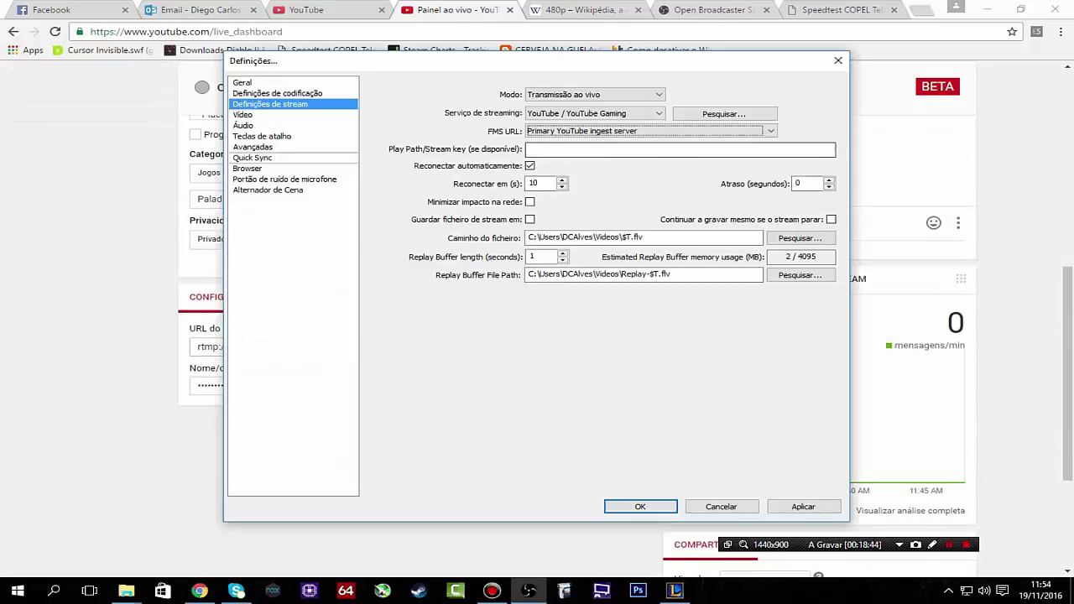
click(652, 130)
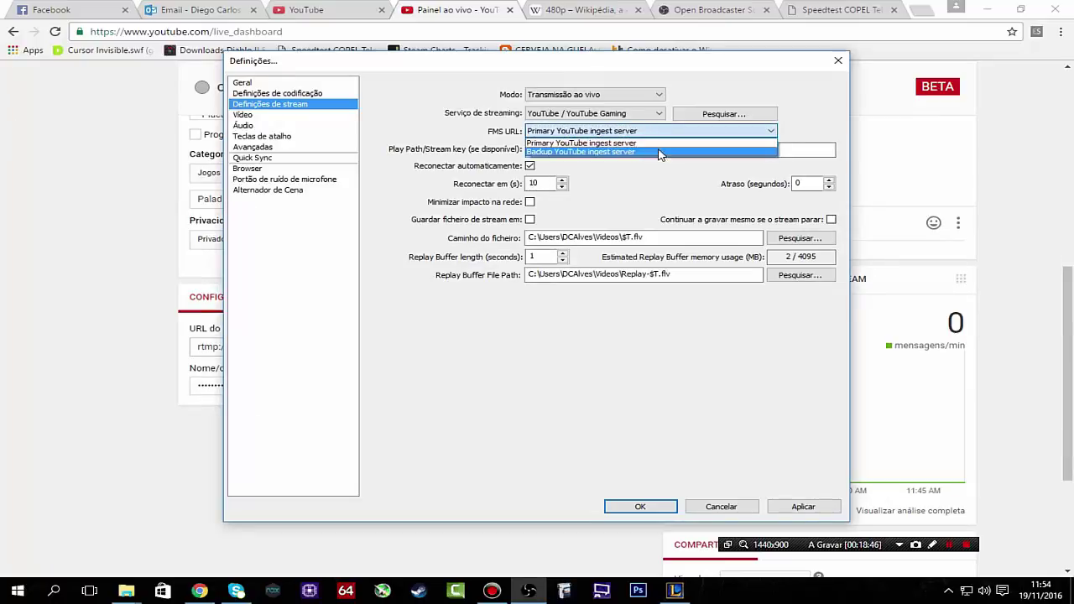
click(651, 138)
Reveal and copy the stream key in the YouTube dashboard, paste it into the stream key field in Open Broadcaster Software and apply the settings.
key(alt+Tab)
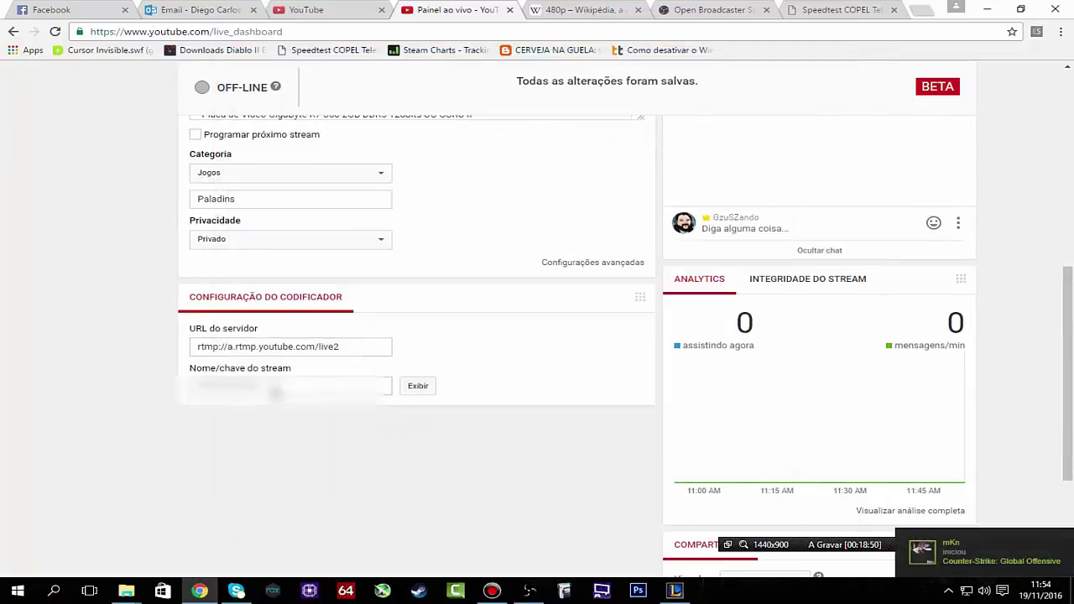
click(420, 390)
click(323, 391)
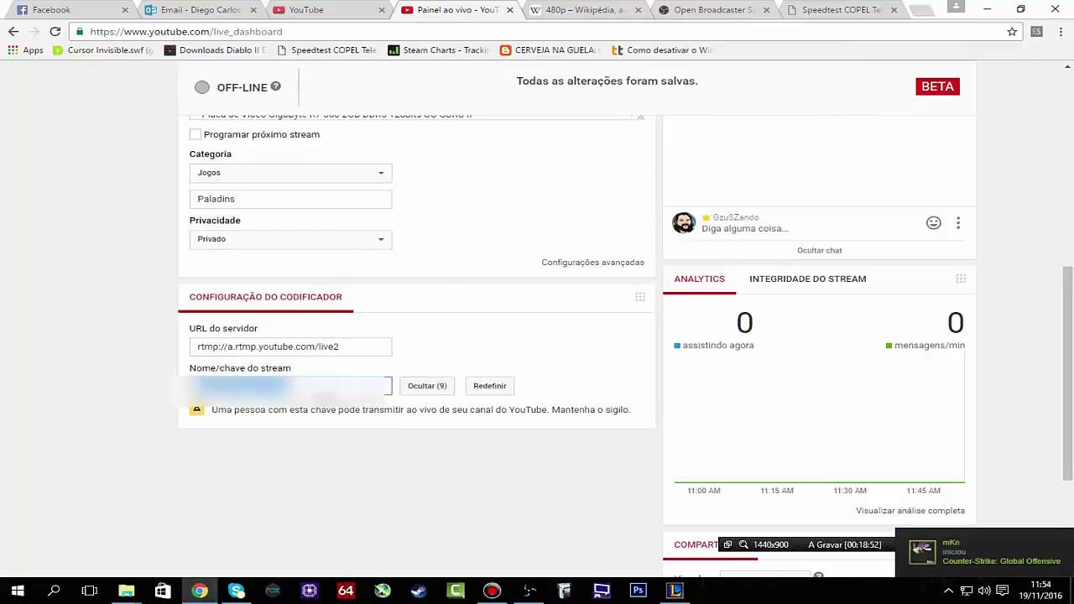
key(alt+Tab)
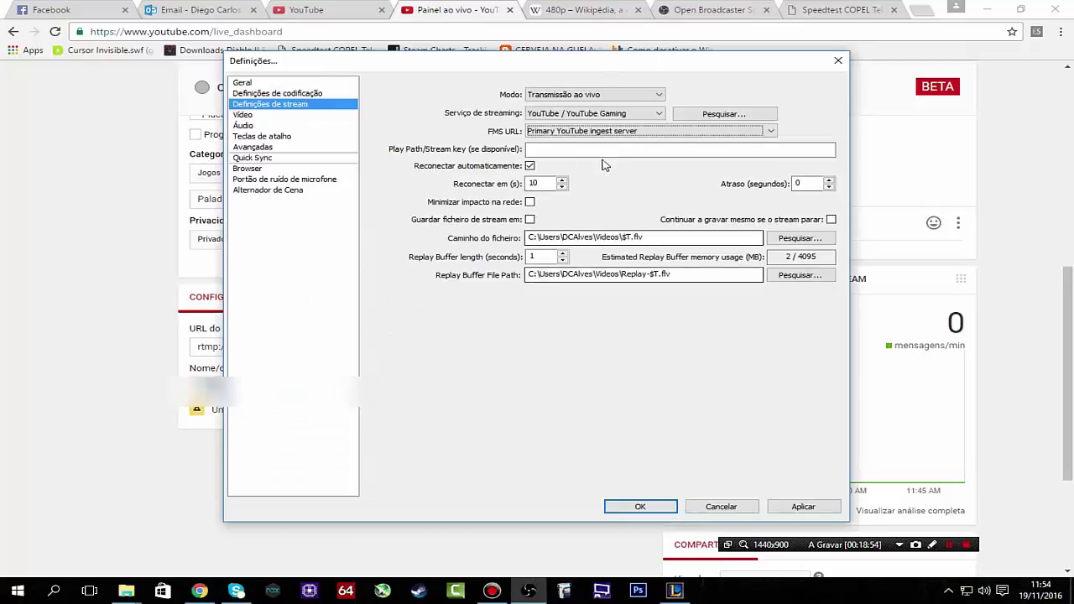
key(ctrl+v)
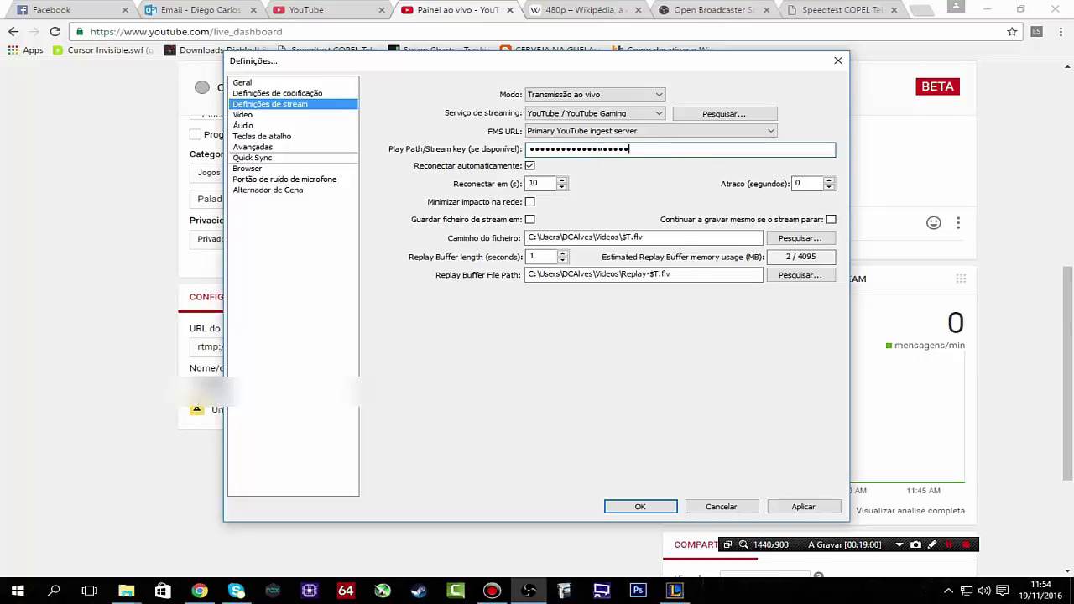
click(802, 507)
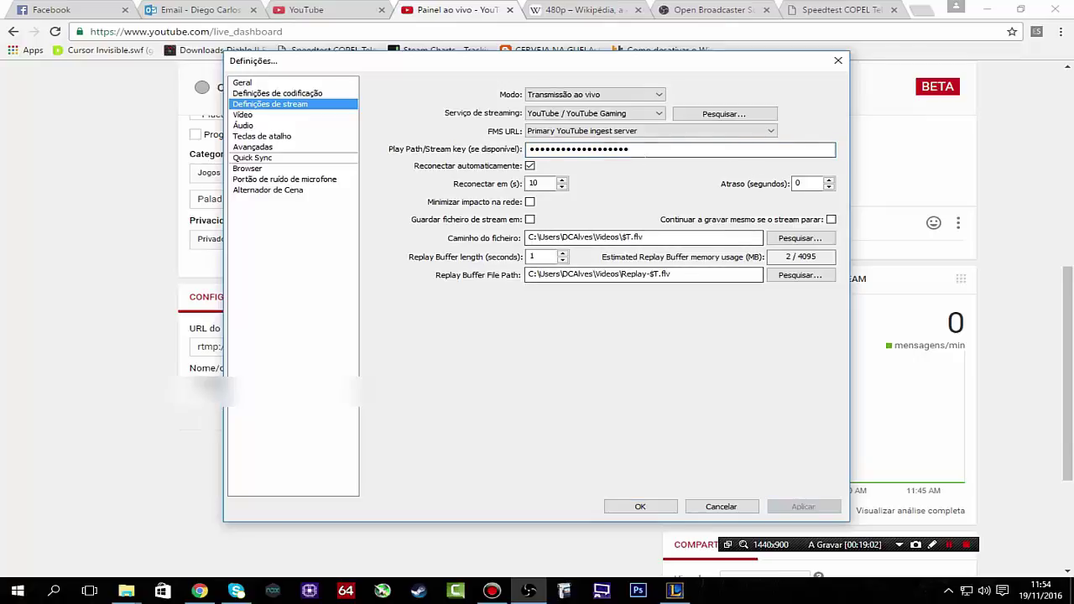
Switch to the YouTube live dashboard and keep the transmission options' optimization on "Otimizar para interação (baixa latência)".
key(alt+Tab)
scroll(575, 311, up, 3)
click(398, 222)
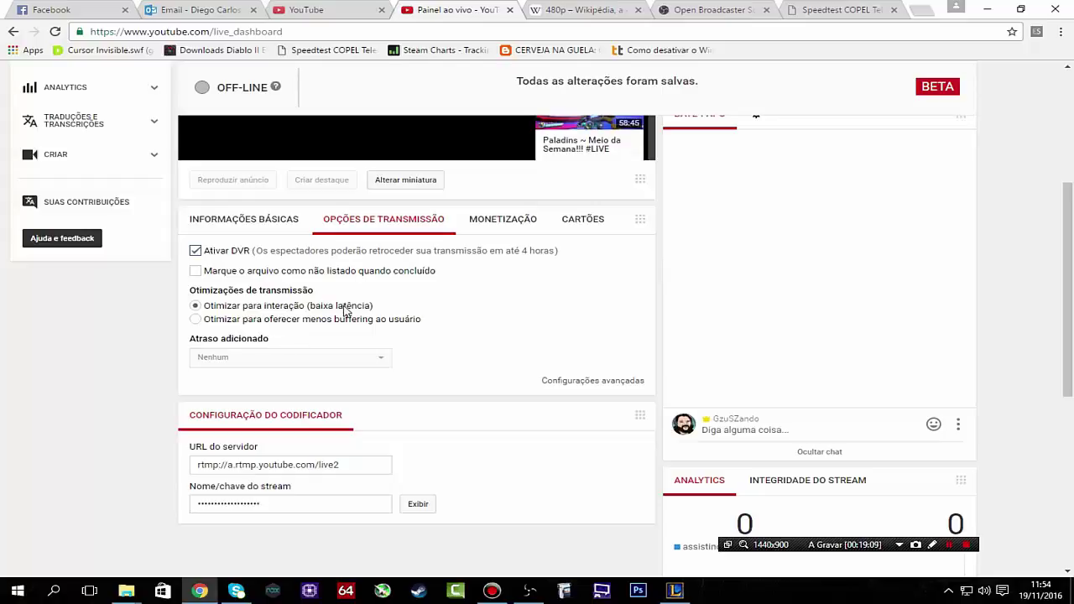
click(197, 320)
click(195, 306)
scroll(626, 199, down, 1)
scroll(750, 244, up, 3)
scroll(623, 377, down, 2)
Review the stream's monetization, transmission options and basic information, then open the basic information's advanced settings and close that page.
click(506, 222)
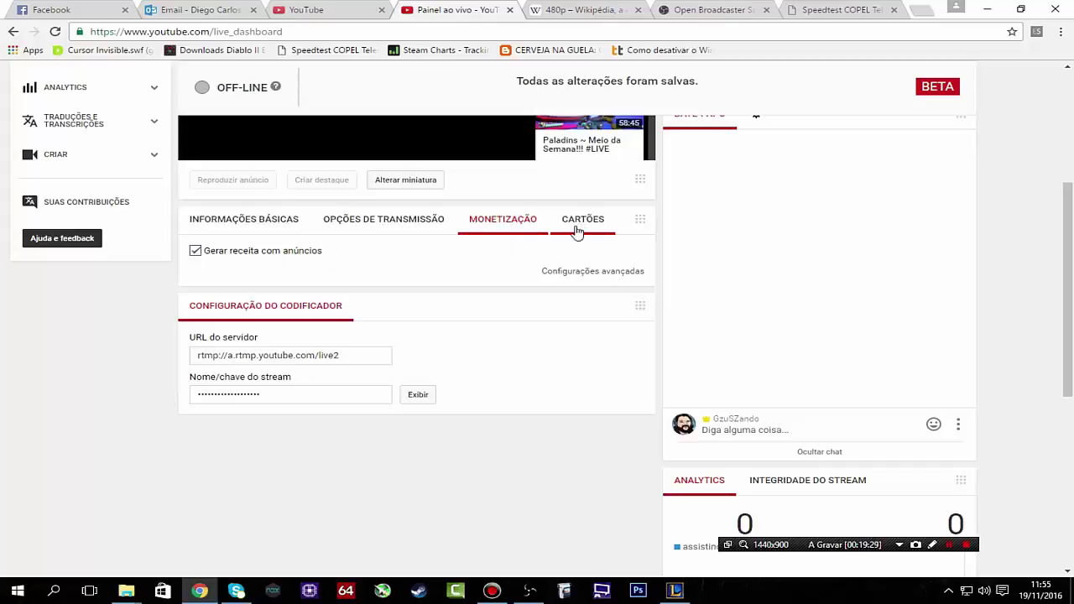
click(255, 228)
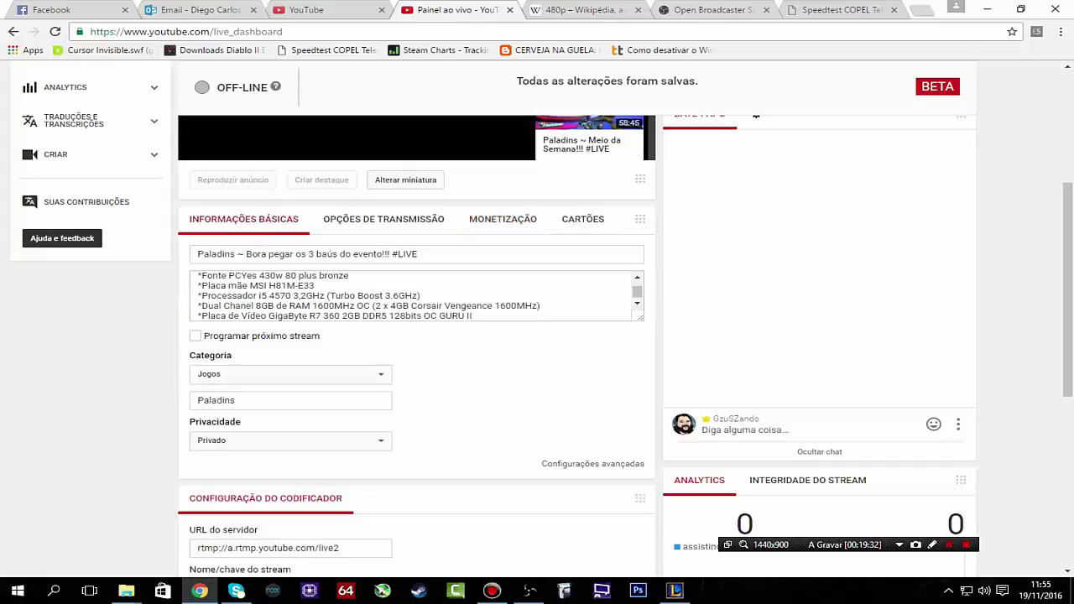
scroll(495, 298, down, 2)
scroll(504, 373, down, 1)
click(371, 161)
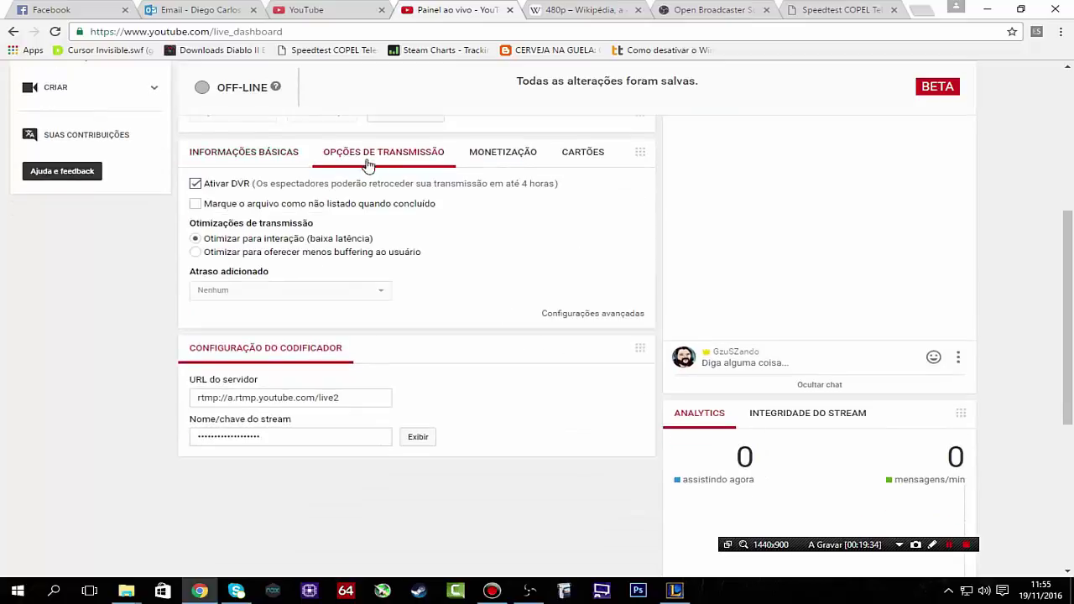
click(266, 154)
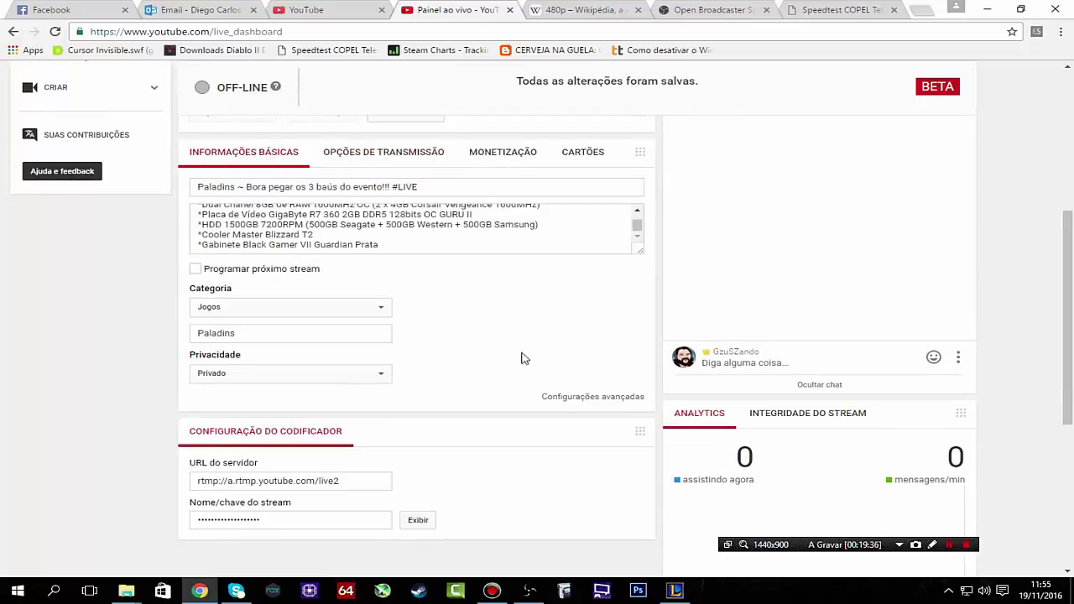
click(574, 398)
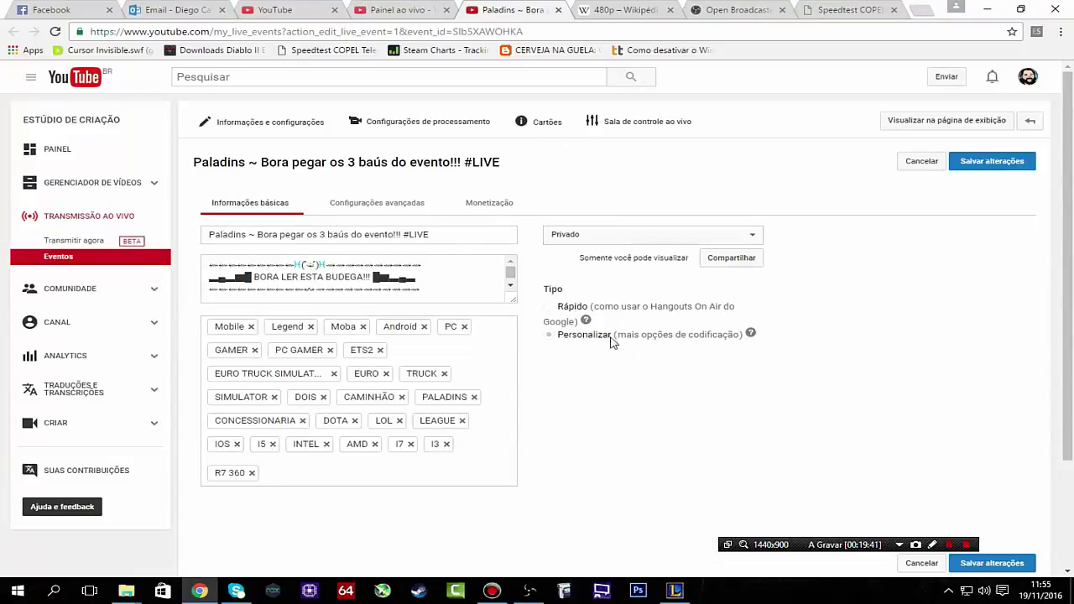
click(555, 10)
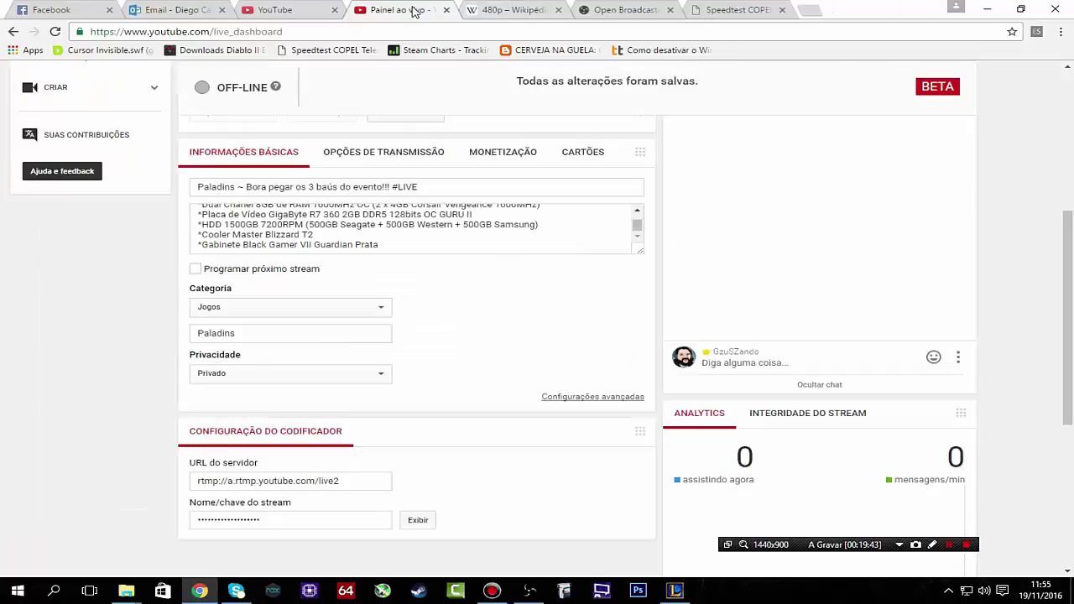
Open the advanced settings from the transmission options, try to view "Configurações de processamento", and close that page.
click(389, 163)
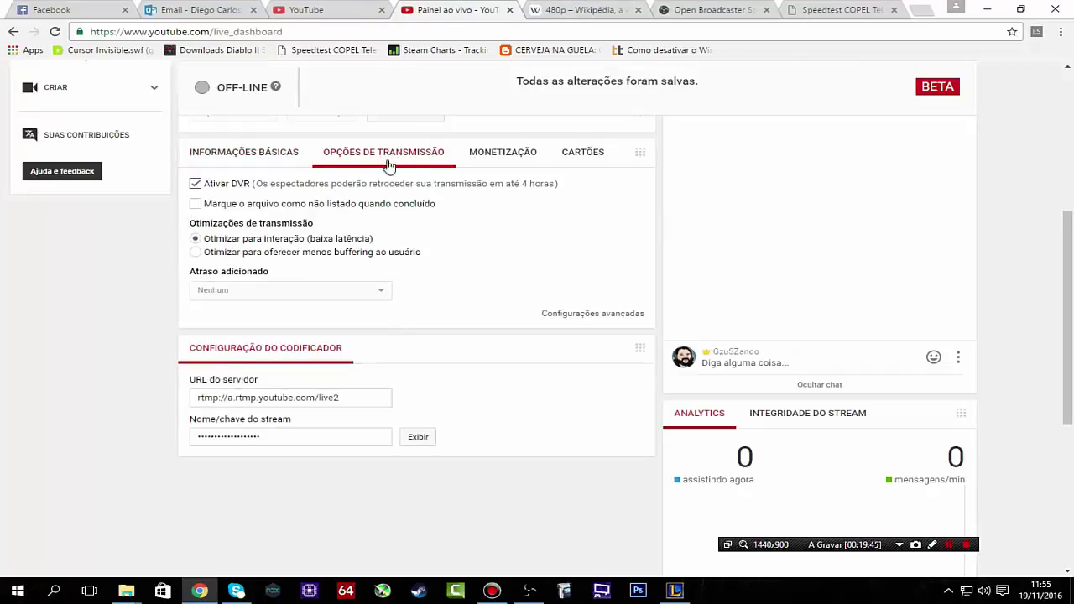
middle_click(590, 315)
click(509, 16)
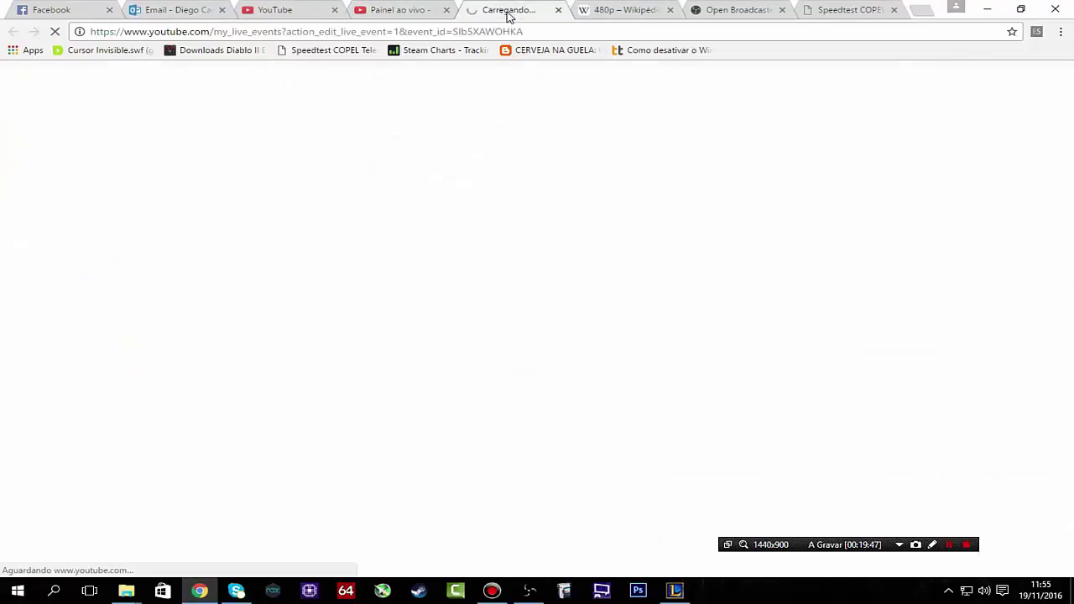
click(400, 12)
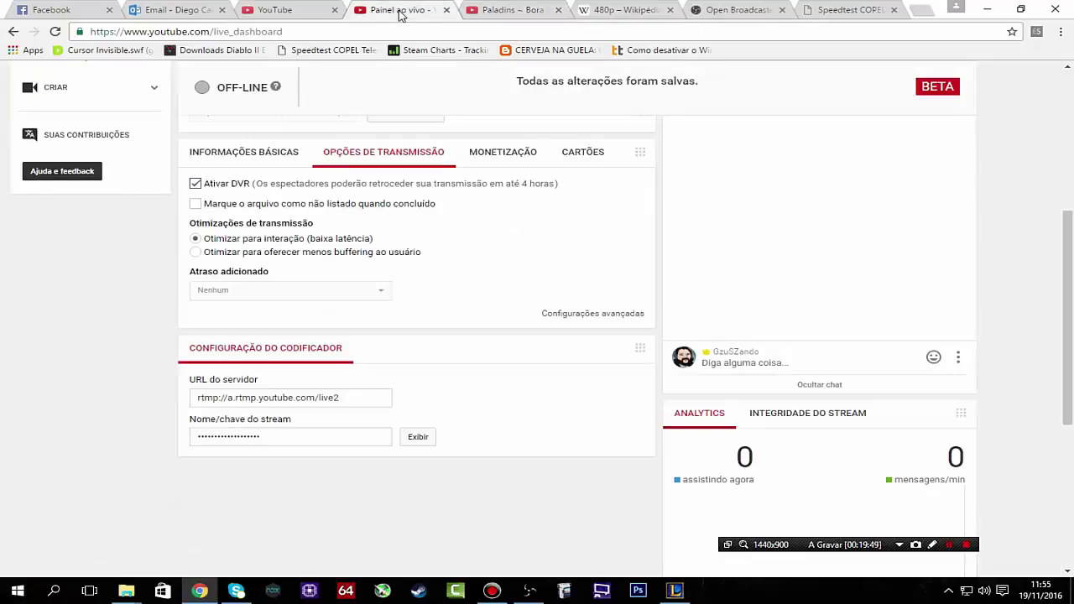
click(509, 14)
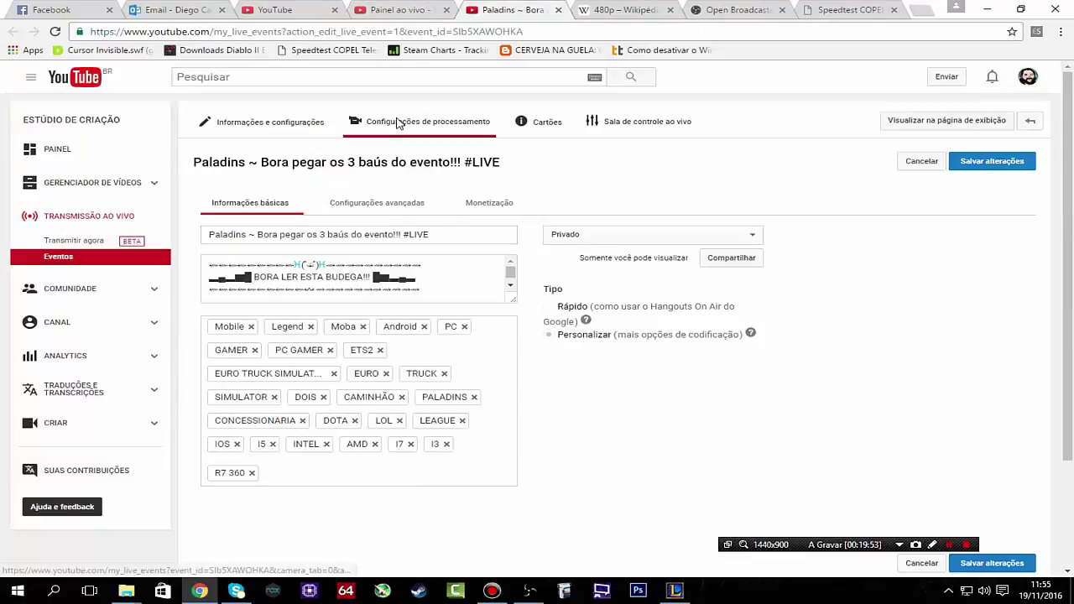
click(453, 134)
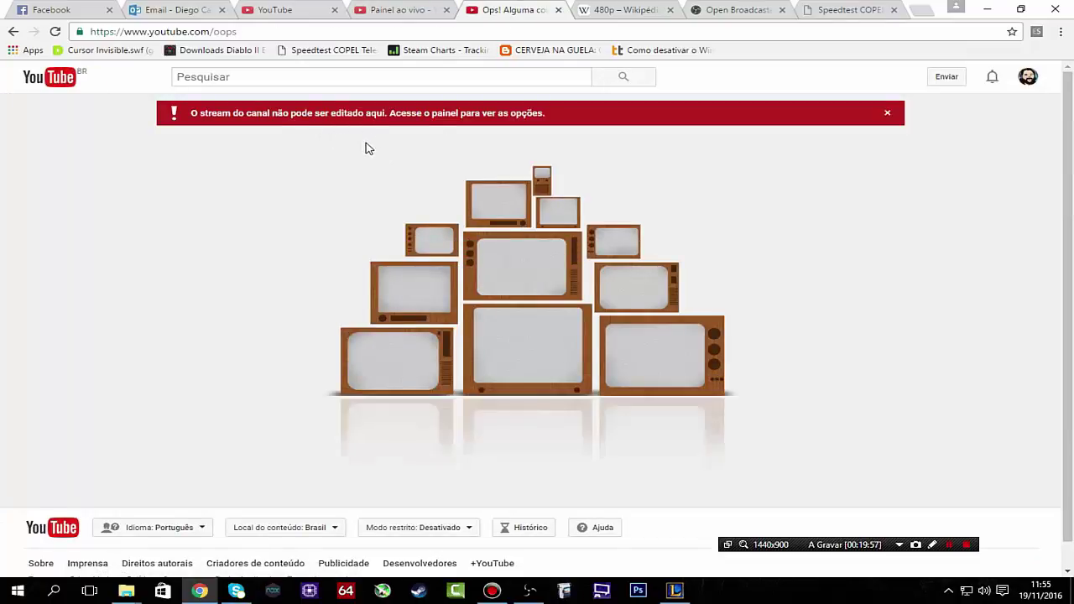
click(424, 18)
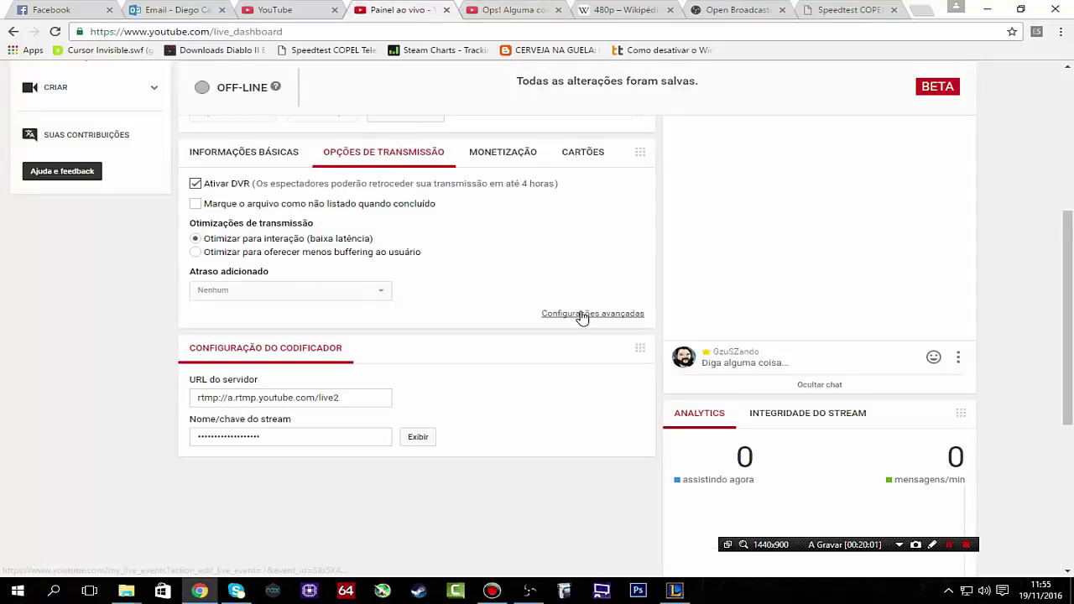
click(476, 10)
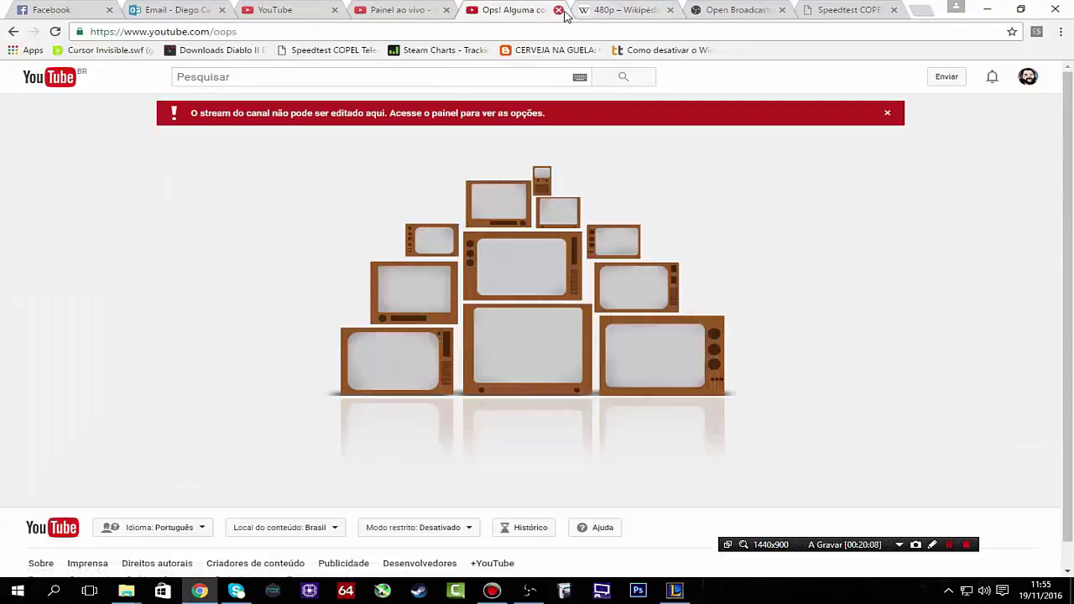
click(557, 9)
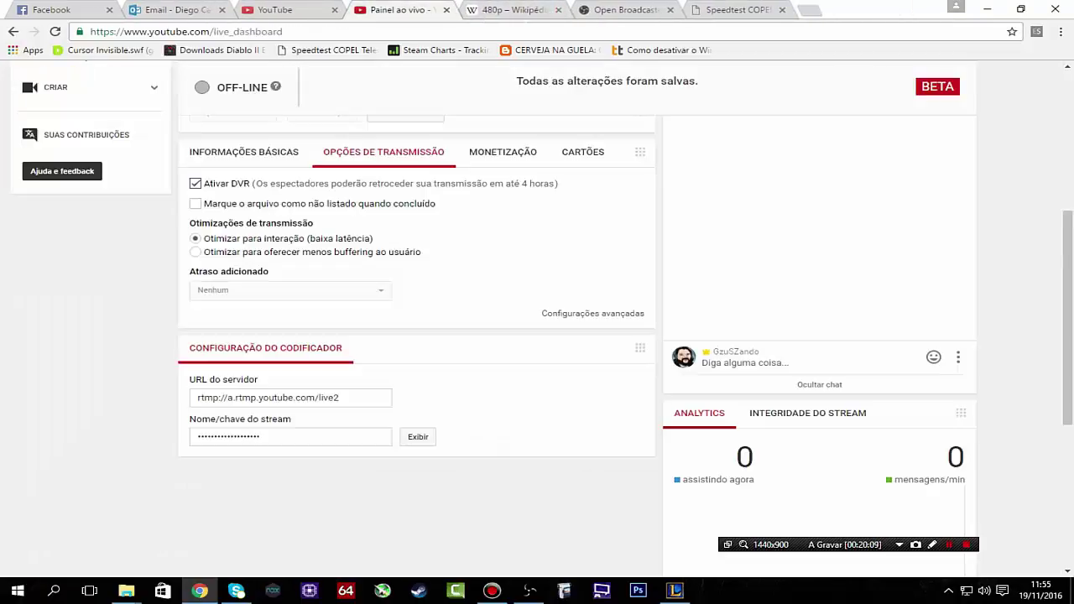
Compare the "teste" event's control page with the "Transmitir agora" dashboard and its transmission options.
click(303, 9)
scroll(393, 258, down, 4)
scroll(393, 257, up, 5)
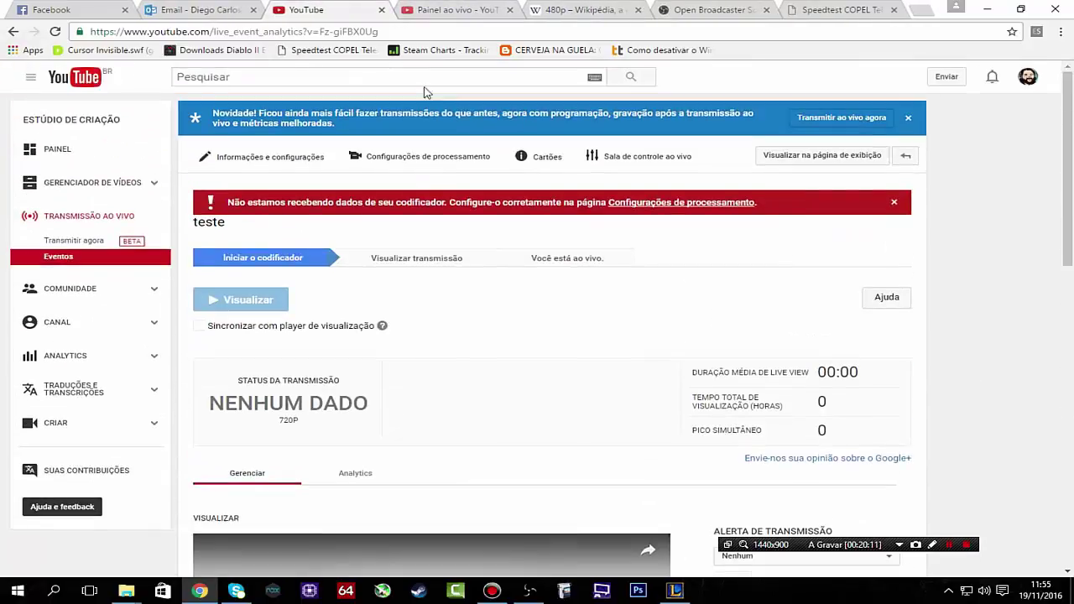
click(432, 11)
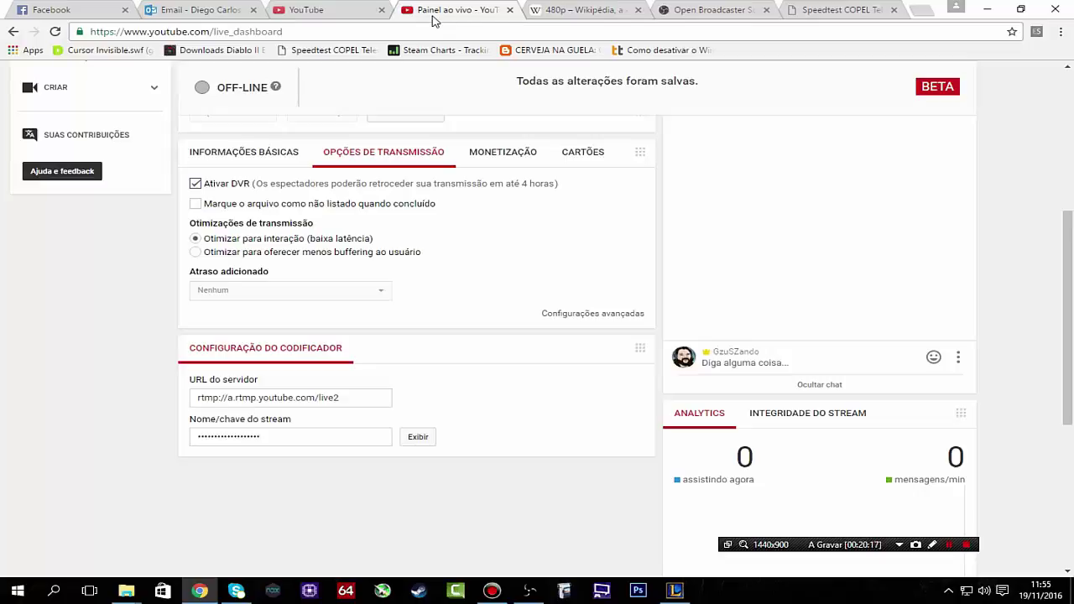
scroll(458, 223, up, 3)
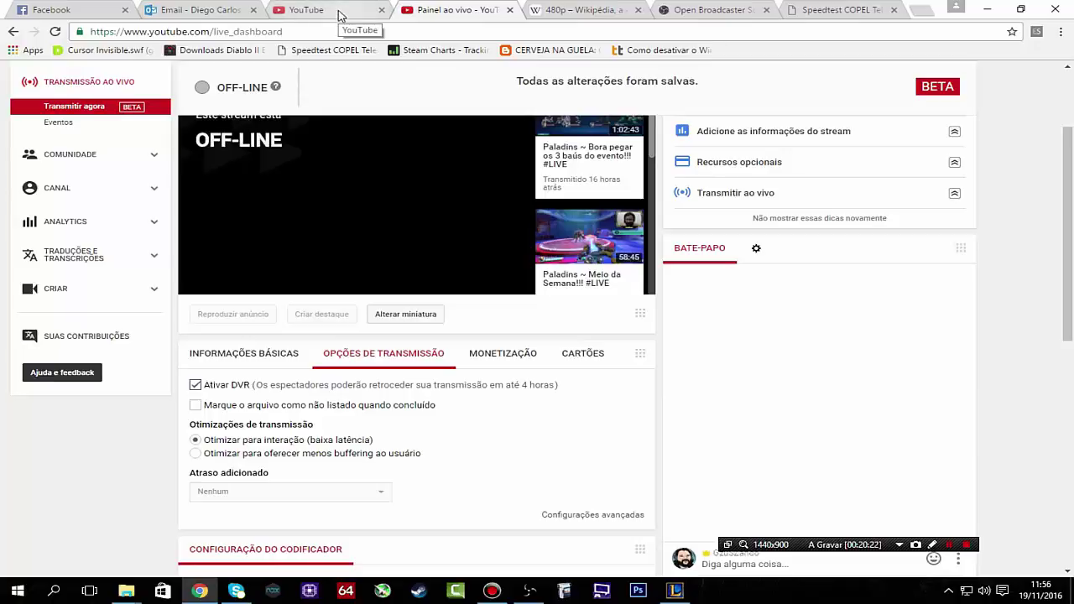
click(339, 12)
click(461, 12)
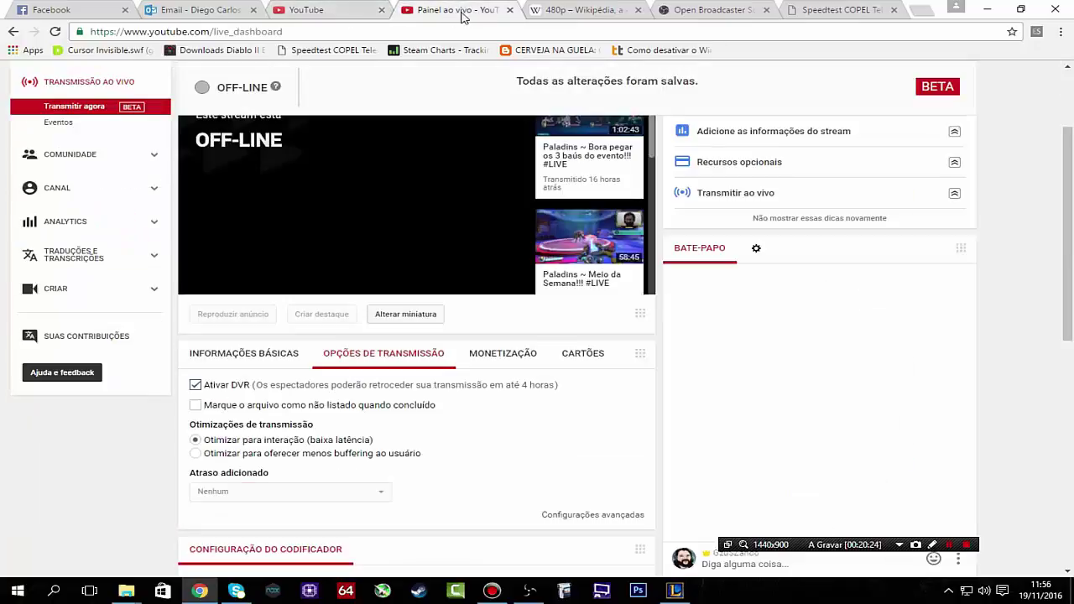
scroll(439, 166, down, 1)
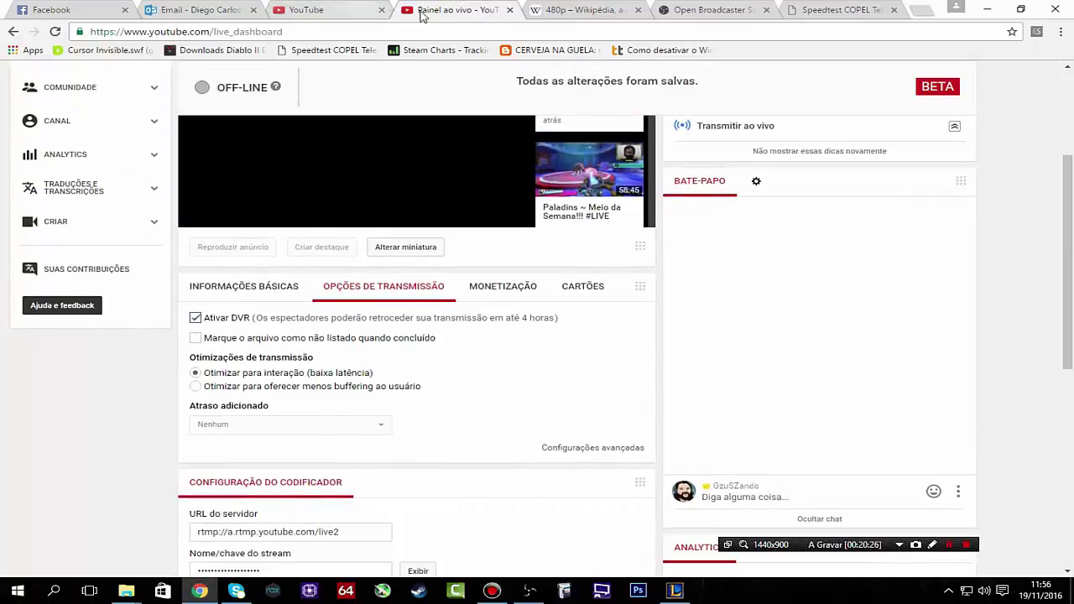
Close the "teste" event's page and return to the start of the live dashboard.
click(377, 8)
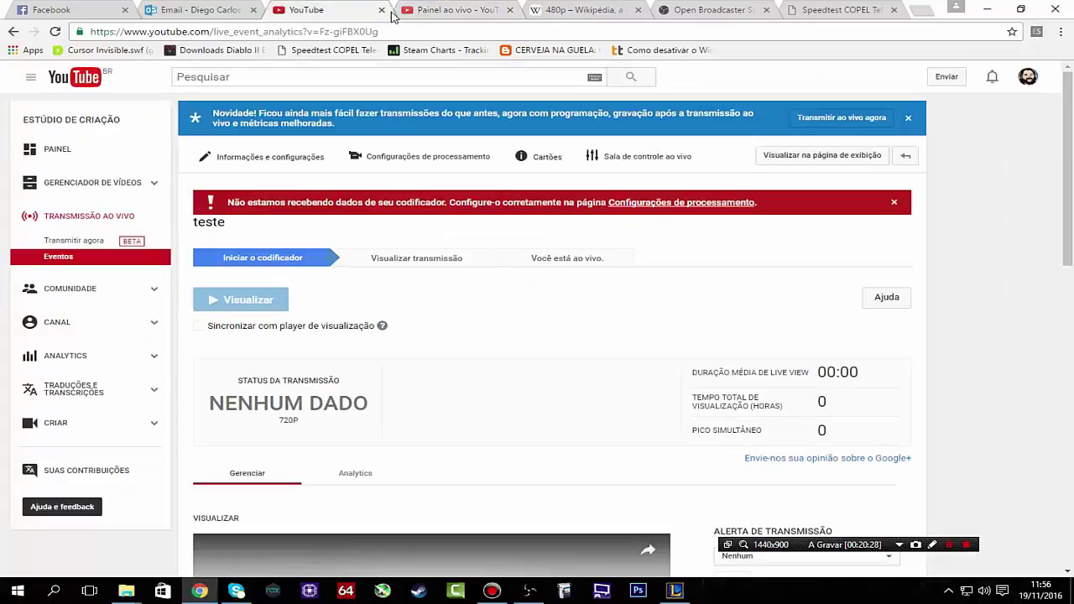
click(381, 10)
scroll(359, 174, down, 1)
scroll(399, 226, up, 4)
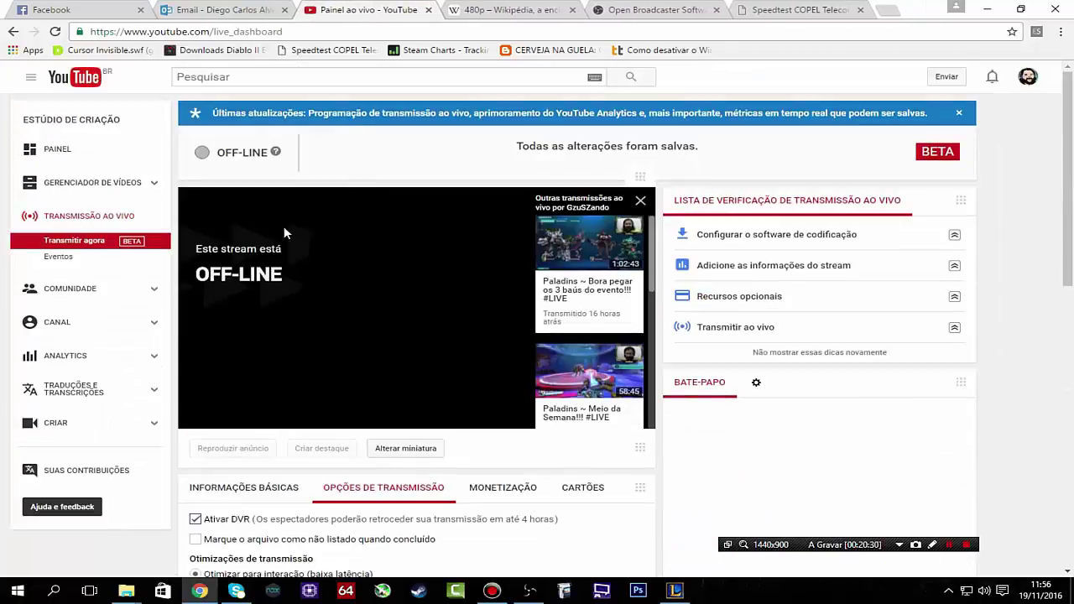
Switch to the Open Broadcaster Software settings and examine the base resolution and available downscale options in the video settings.
click(528, 590)
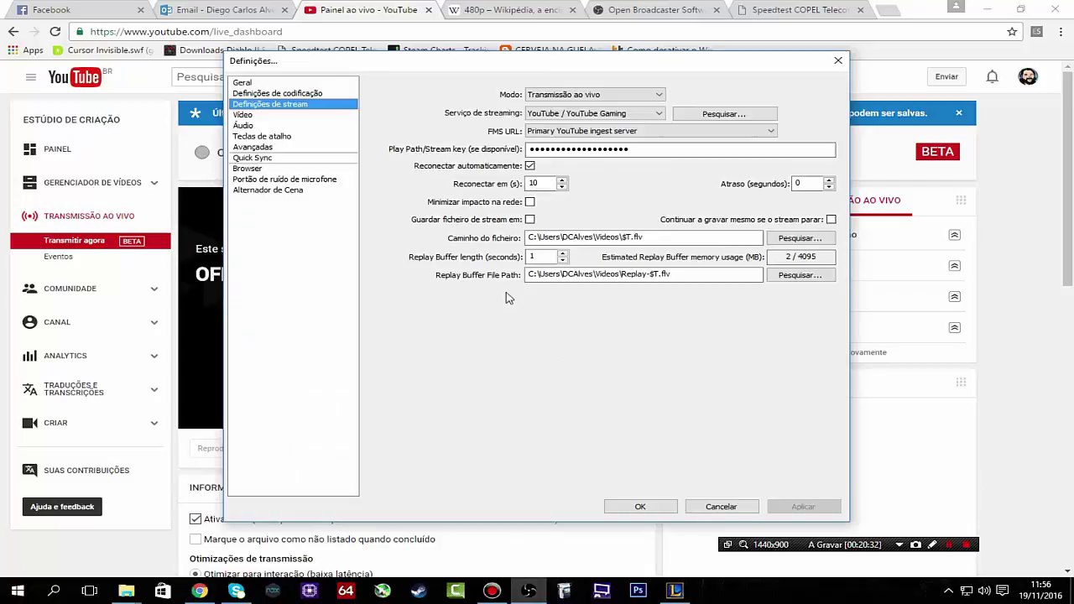
click(599, 150)
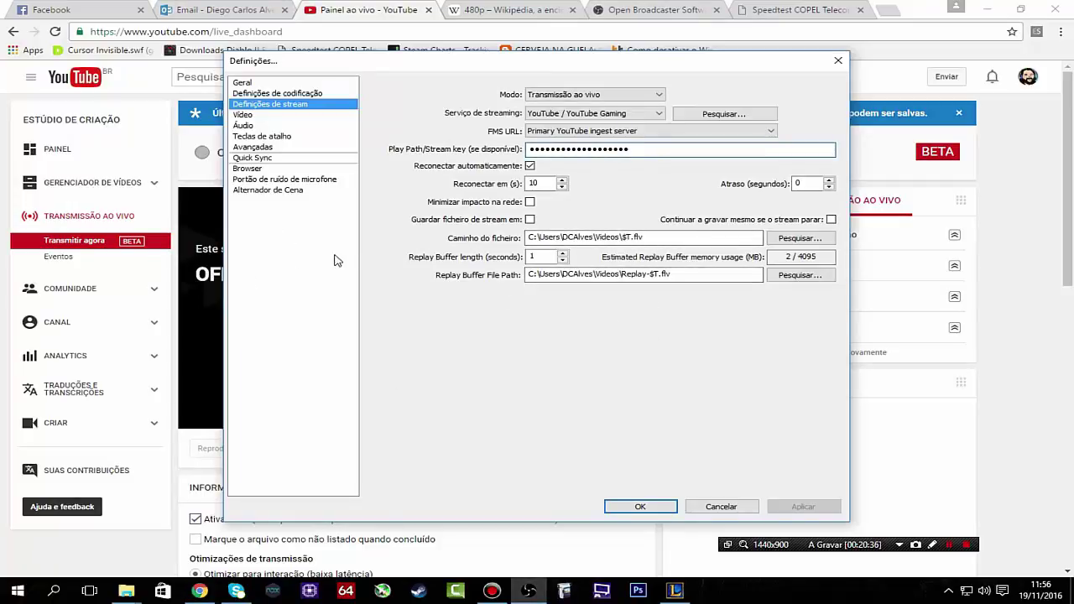
click(243, 115)
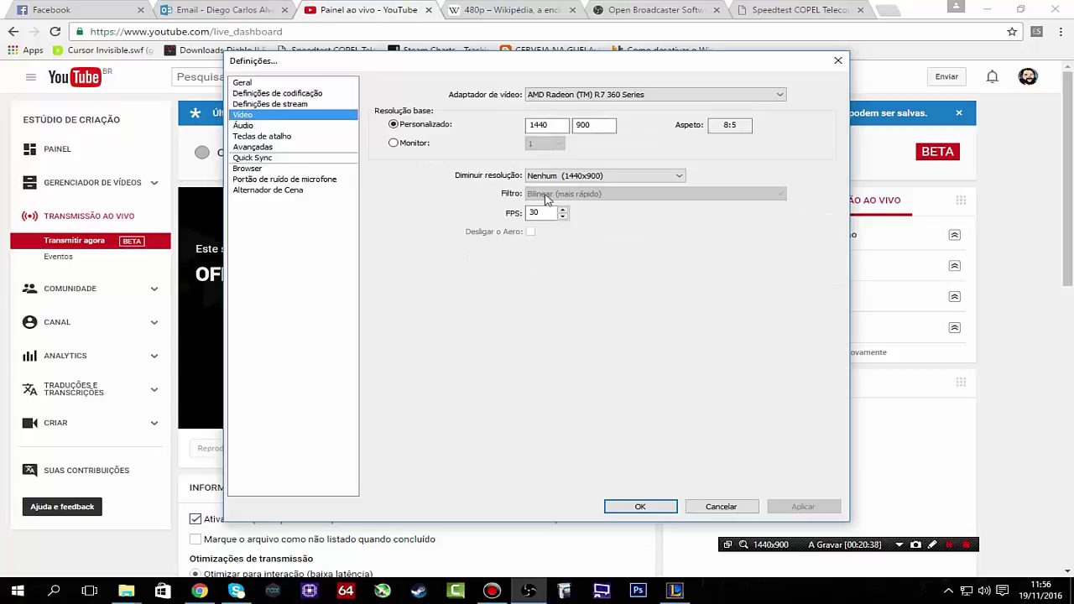
click(554, 126)
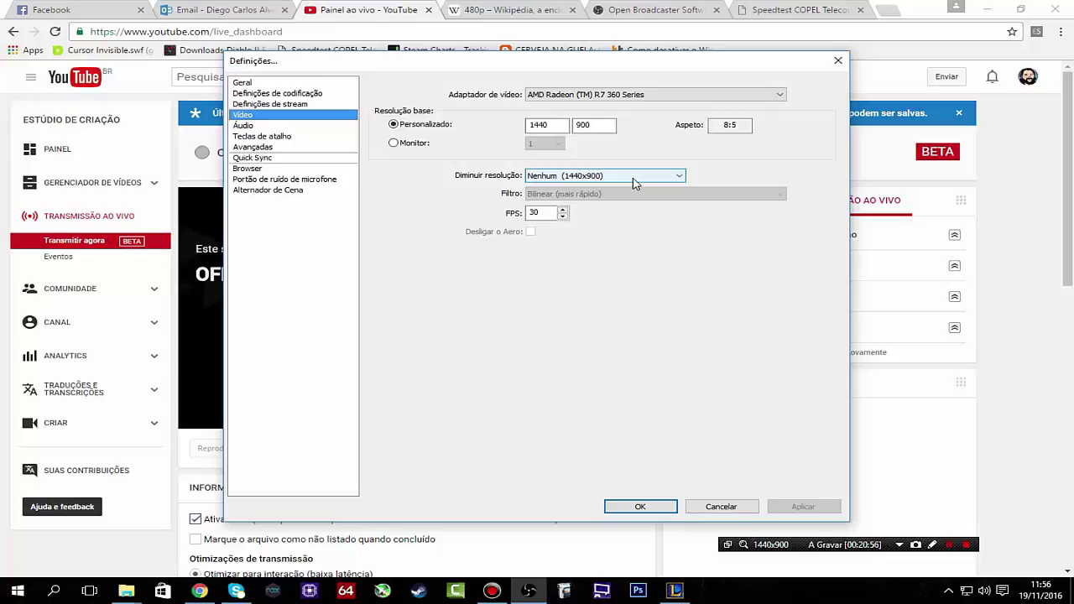
click(678, 178)
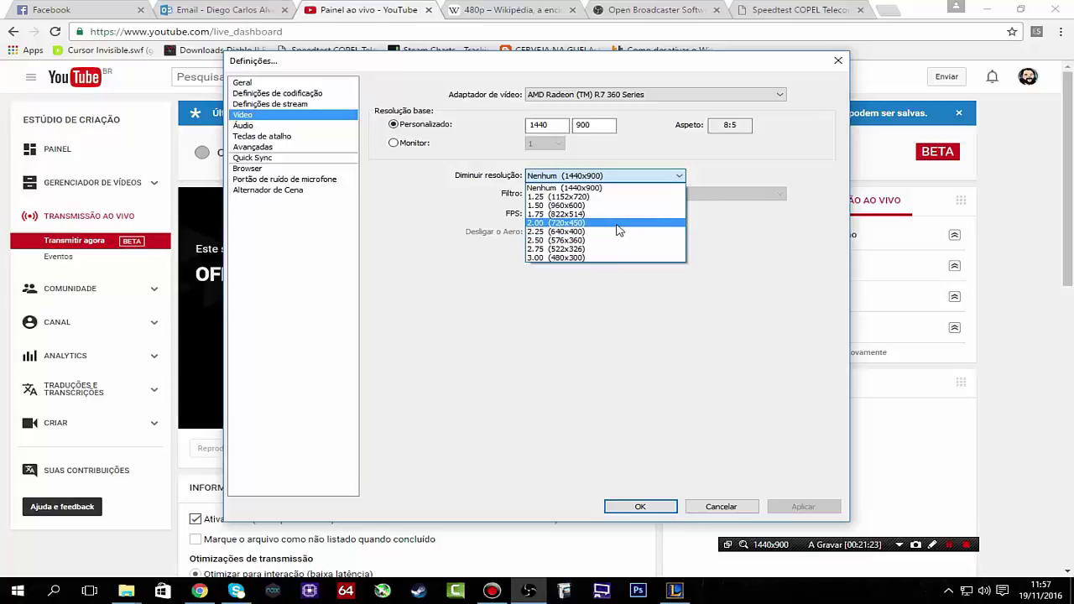
click(732, 175)
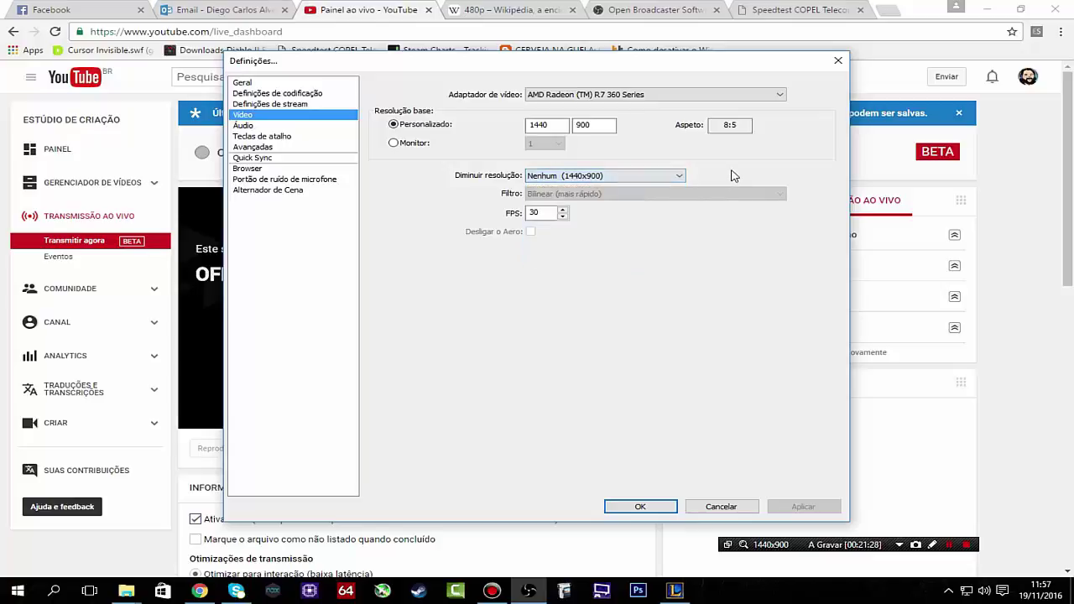
click(679, 177)
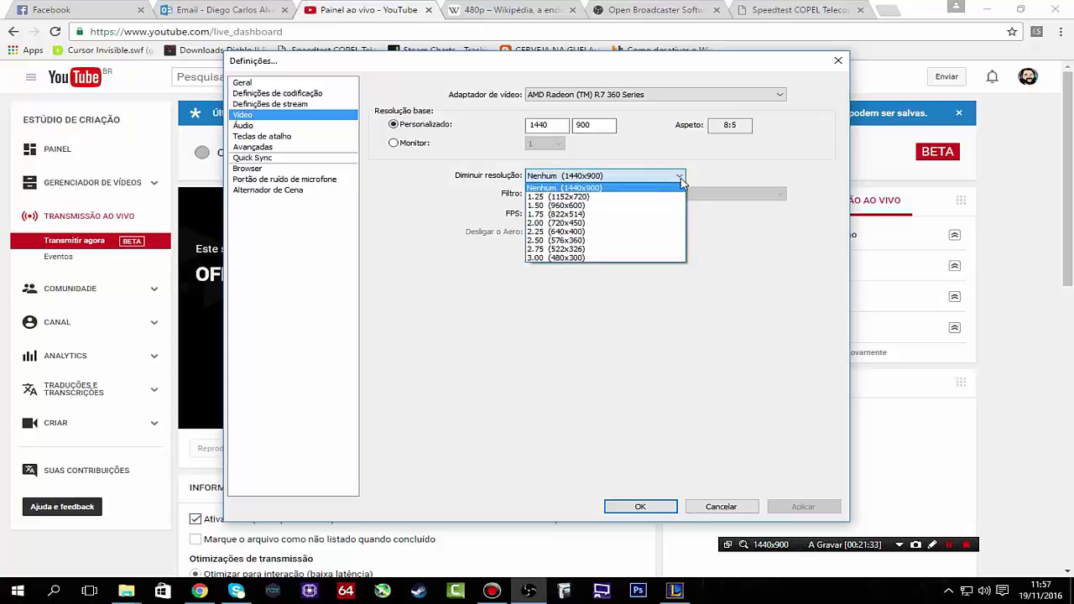
click(680, 179)
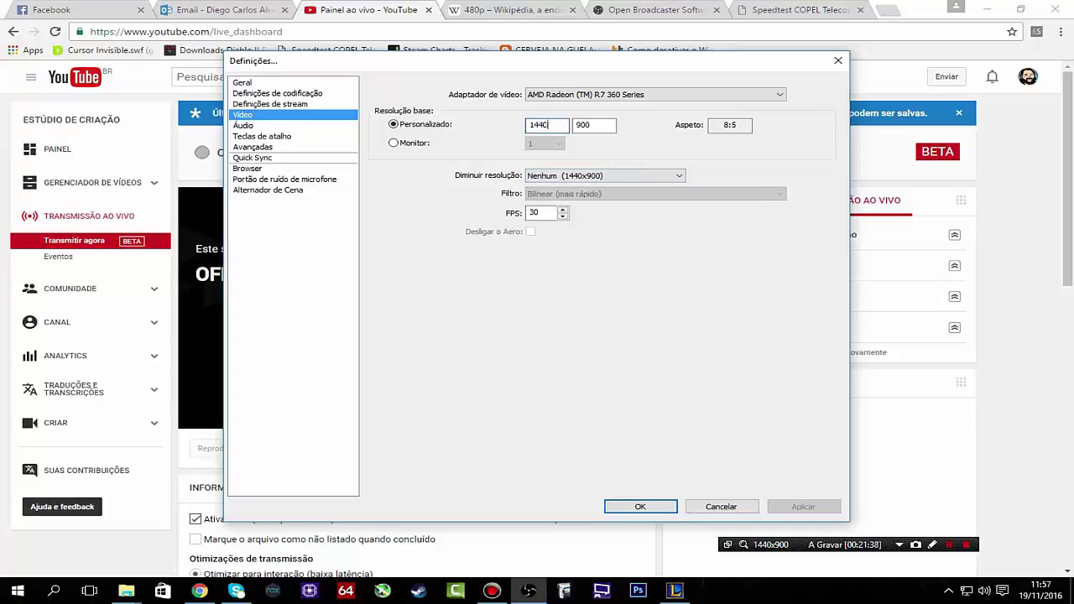
Set the custom base resolution to 1280 by 720 in the video settings.
drag(547, 122, 518, 129)
text(1)
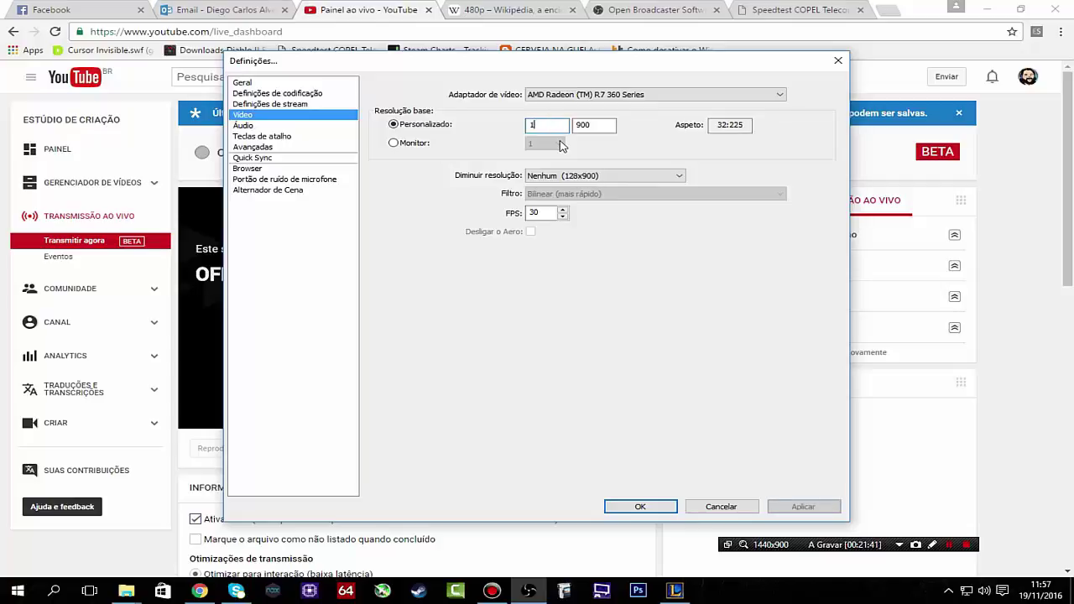
text(280)
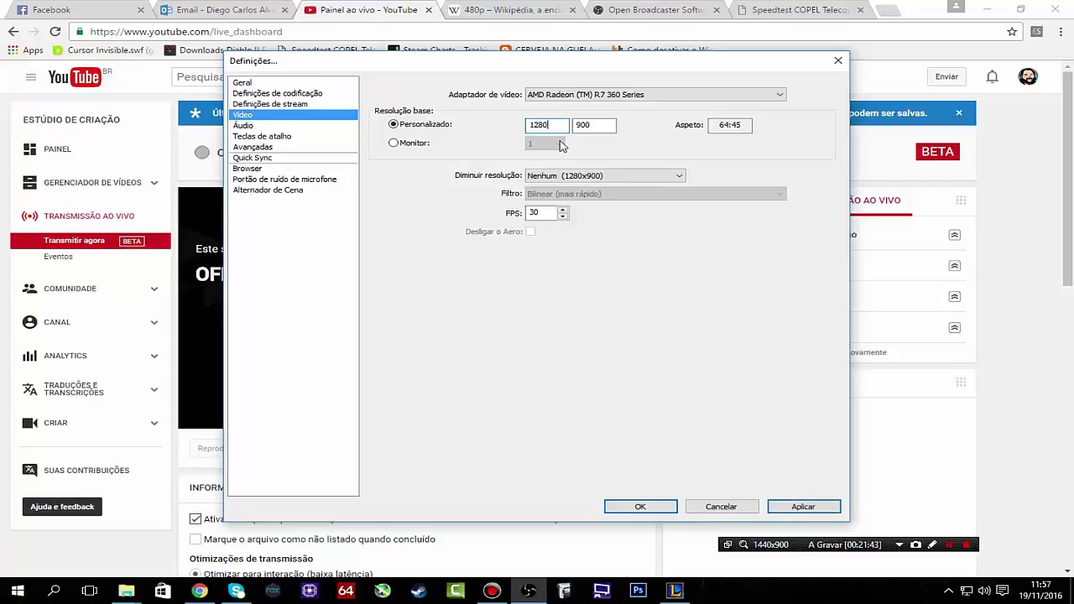
key(Tab)
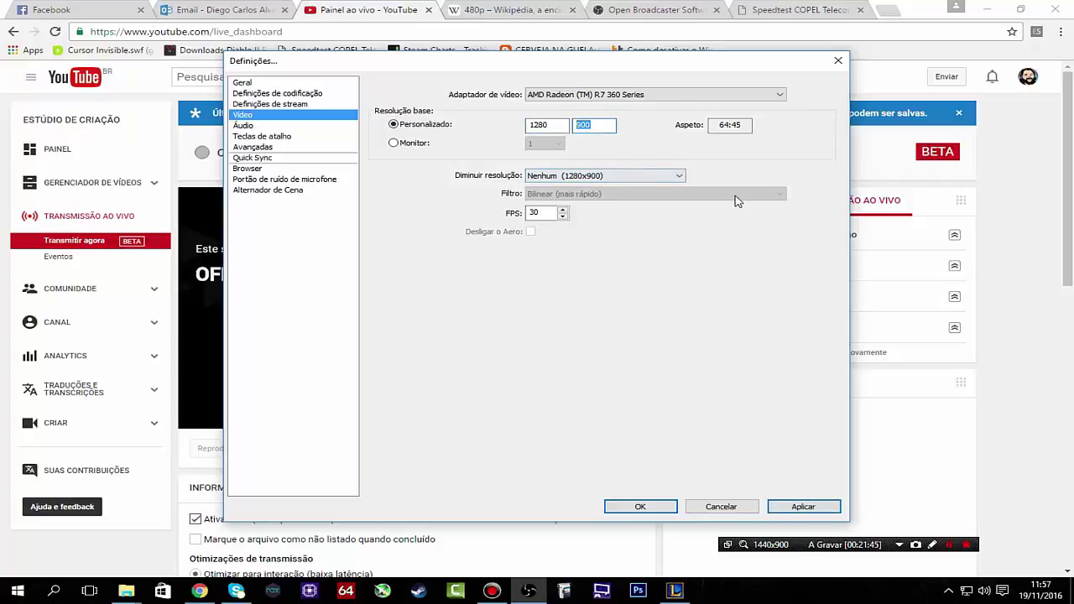
text(720)
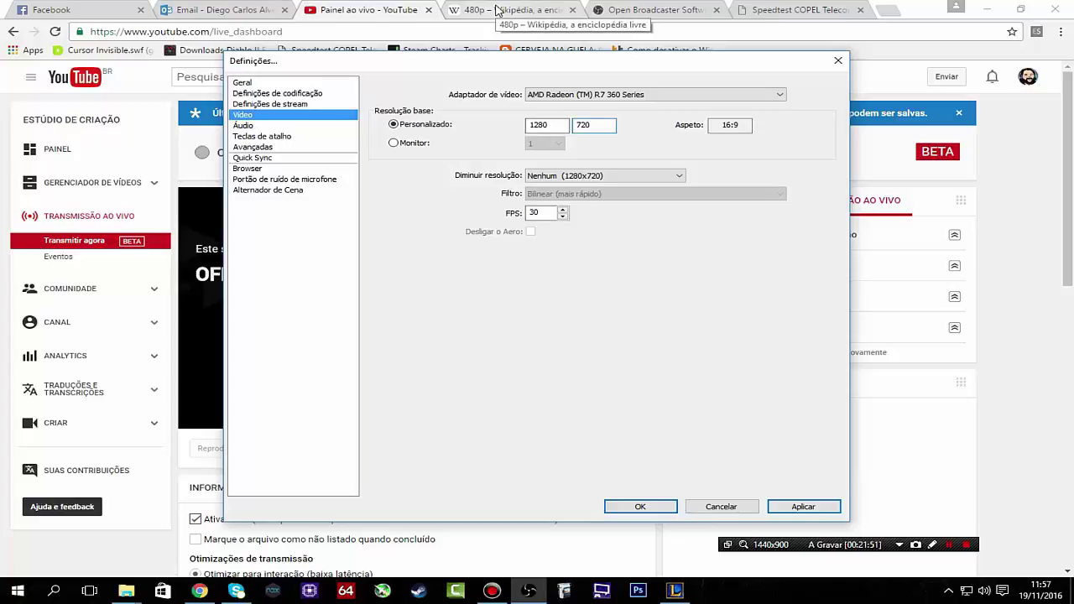
Check the 480p dimensions on the Wikipedia page and set the custom base resolution to 854 by 480 in the OBS video settings.
click(497, 10)
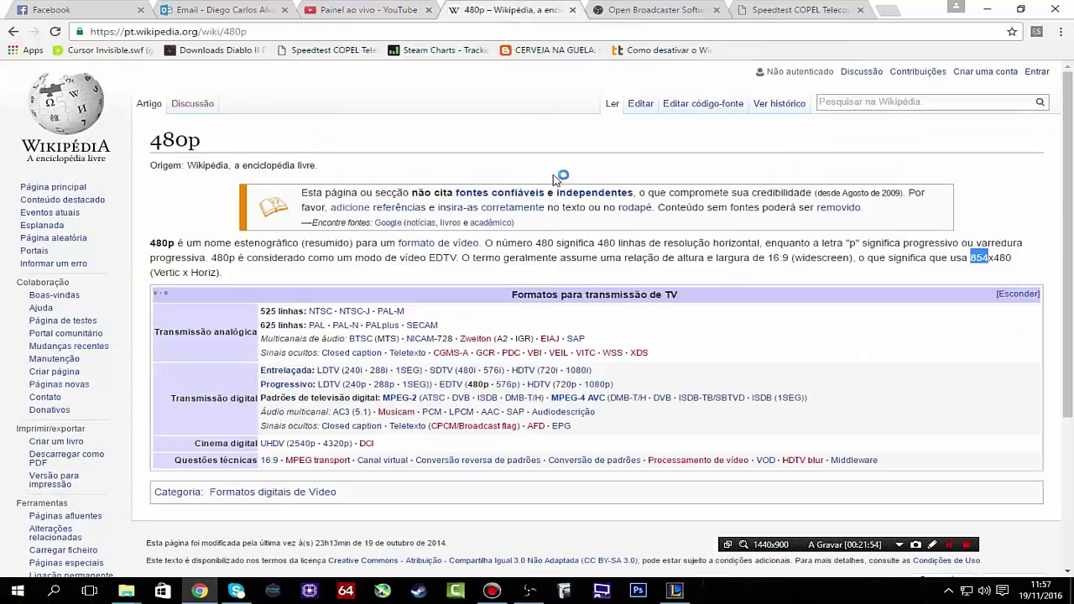
scroll(560, 193, down, 3)
scroll(447, 235, up, 2)
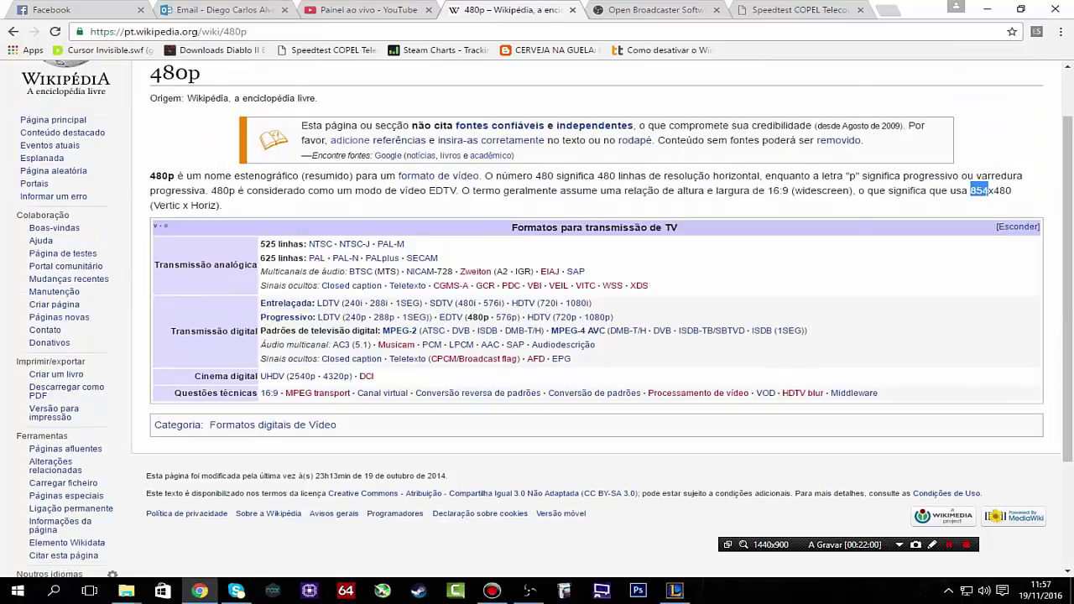
key(alt+Tab)
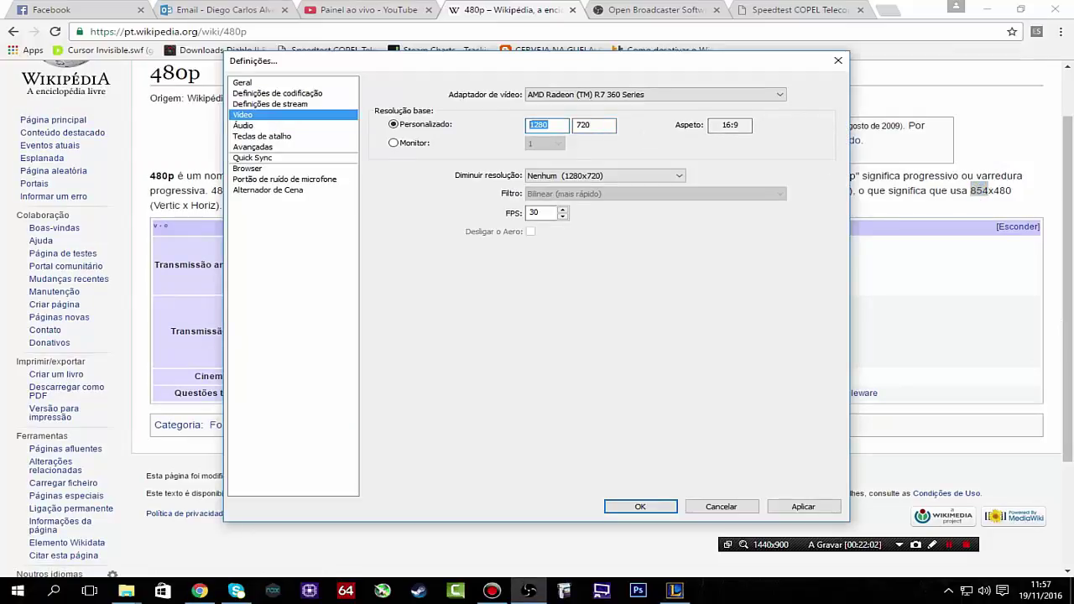
text(854)
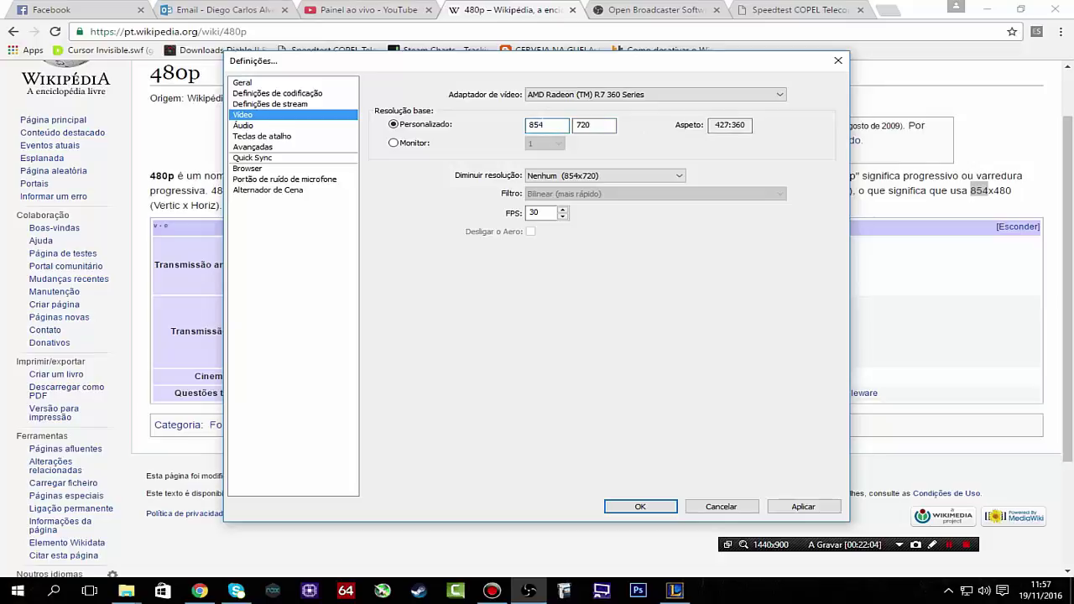
double_click(577, 124)
text(480)
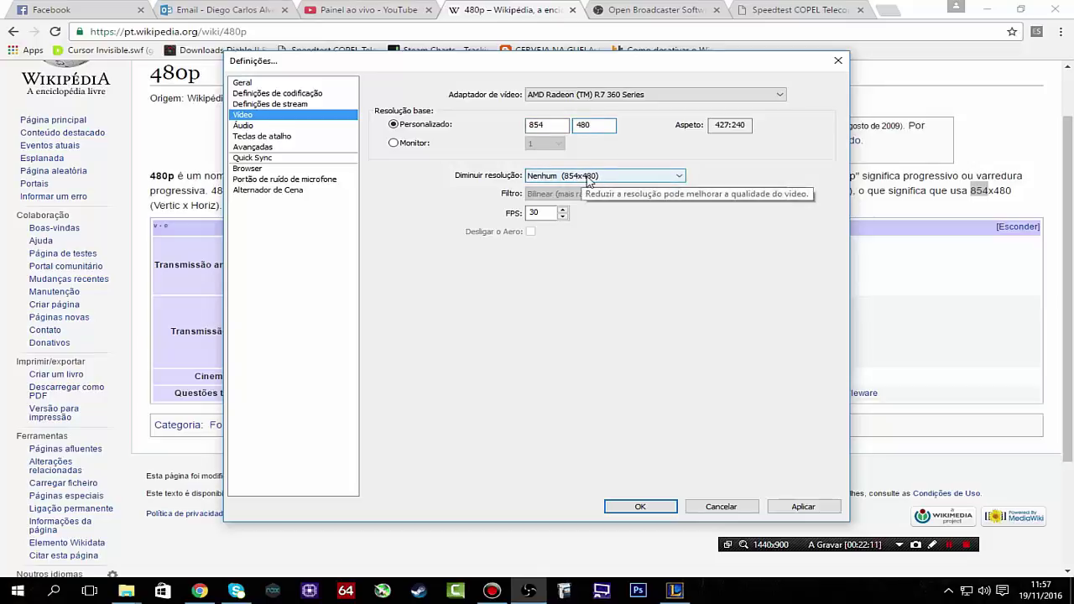
Examine the downscale options available for the 854 by 480 base resolution.
click(681, 178)
click(681, 178)
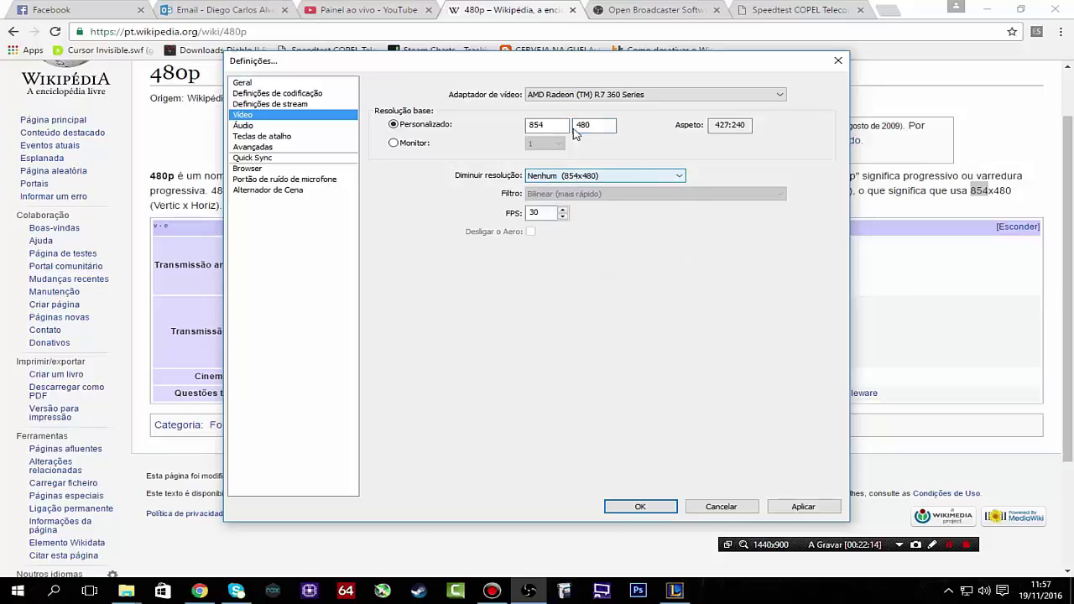
click(681, 179)
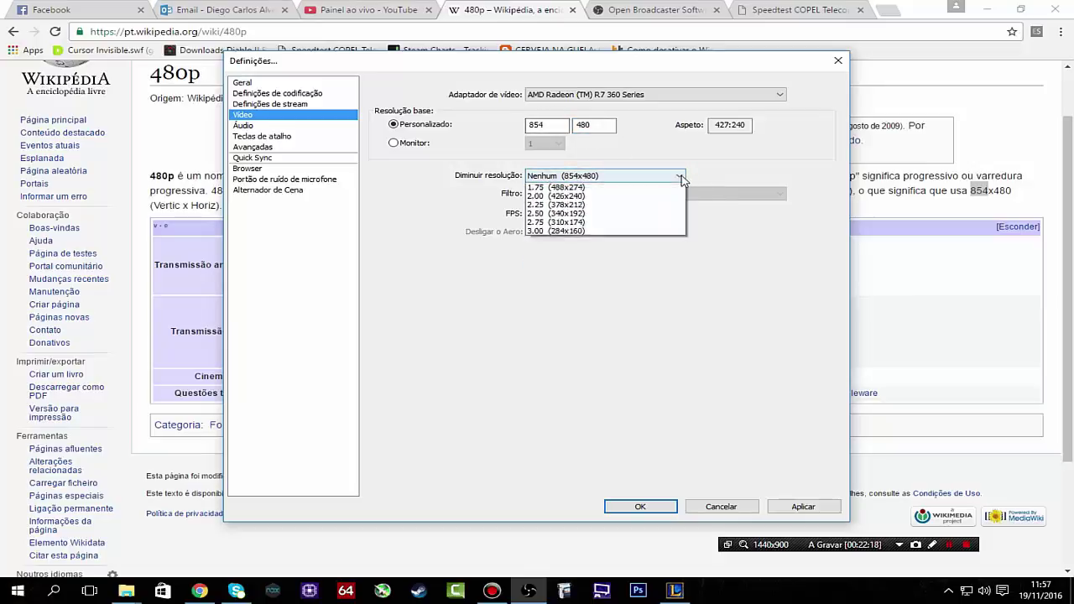
click(681, 178)
click(681, 178)
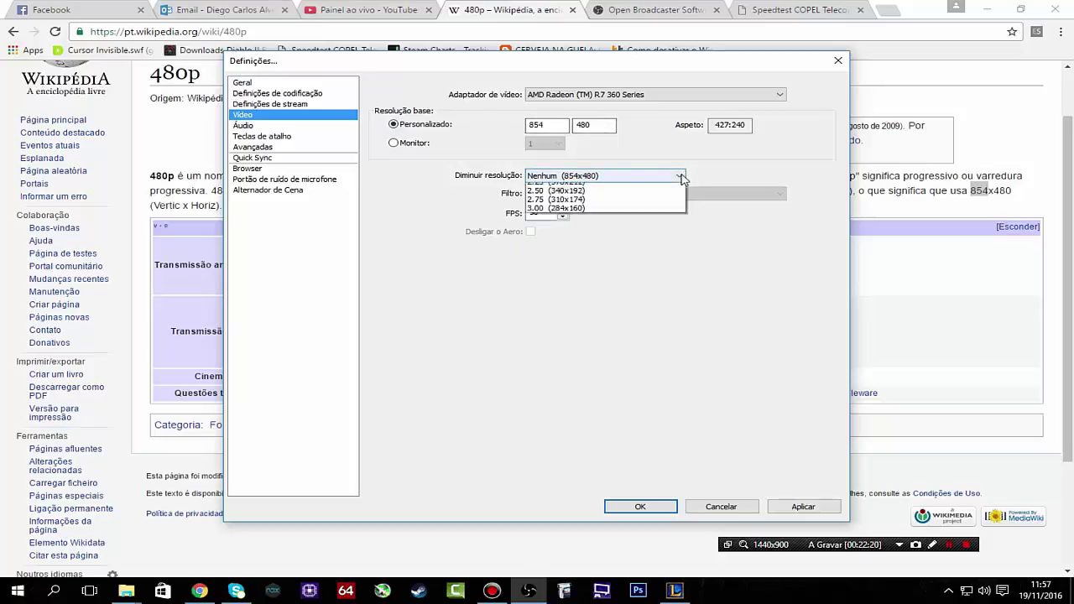
click(681, 179)
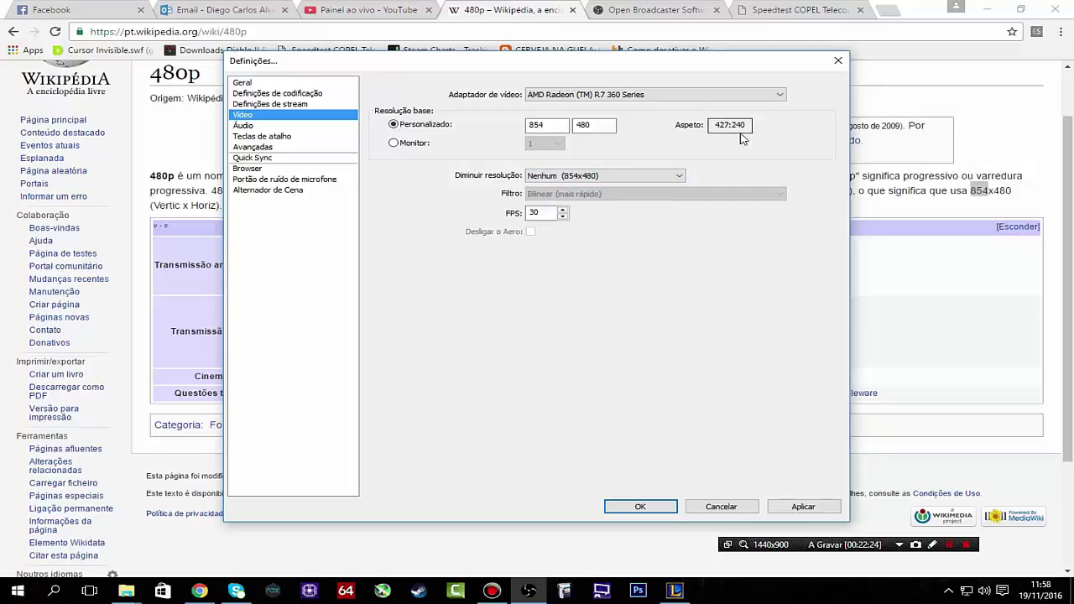
Set the custom base resolution back to 1280 by 720 and apply the video settings.
key(shift+Tab)
key(shift+Tab)
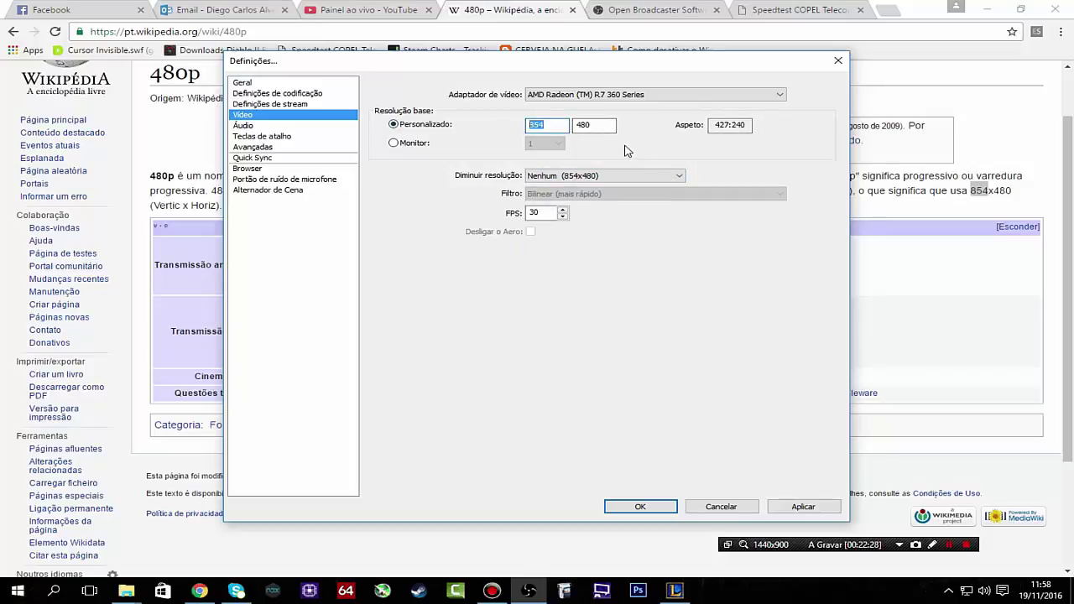
text(1280)
key(Tab)
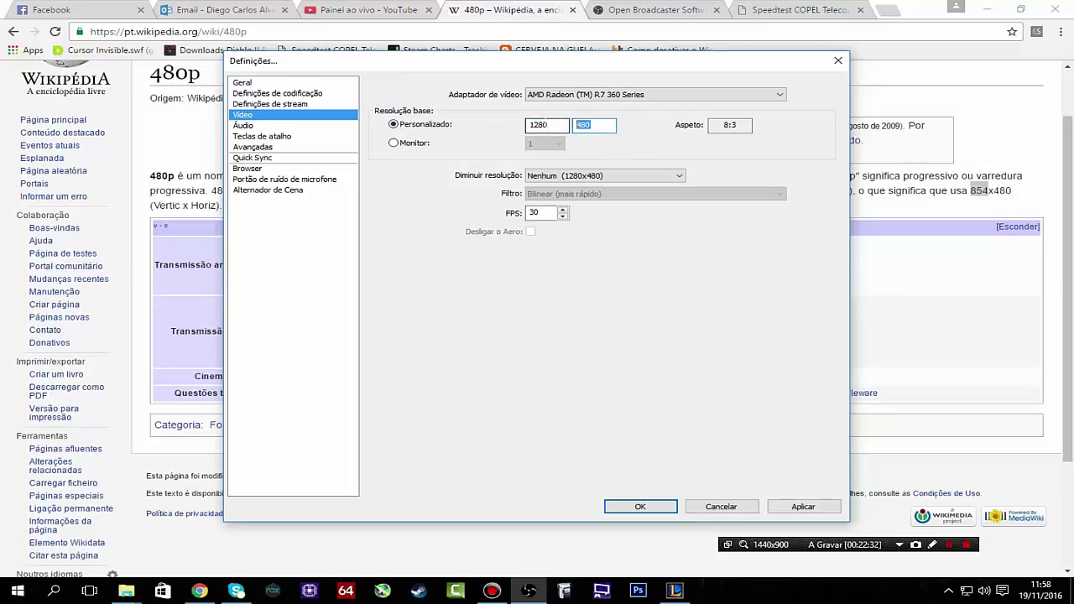
text(720)
click(802, 507)
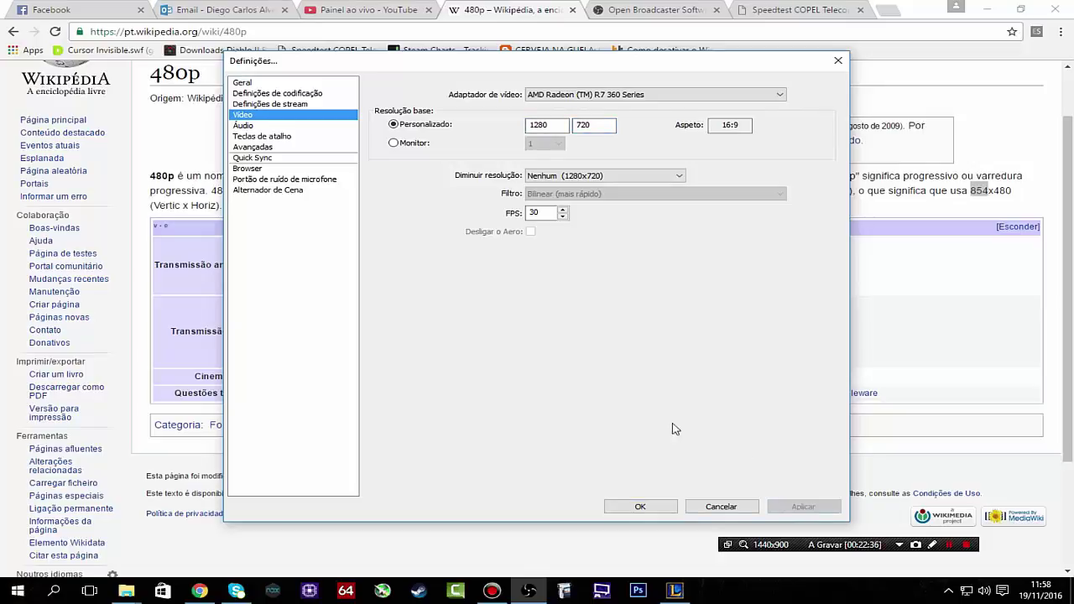
Select Microfone (Wired USB Headset) as the microphone/auxiliary audio device in the audio settings and save the change.
click(243, 127)
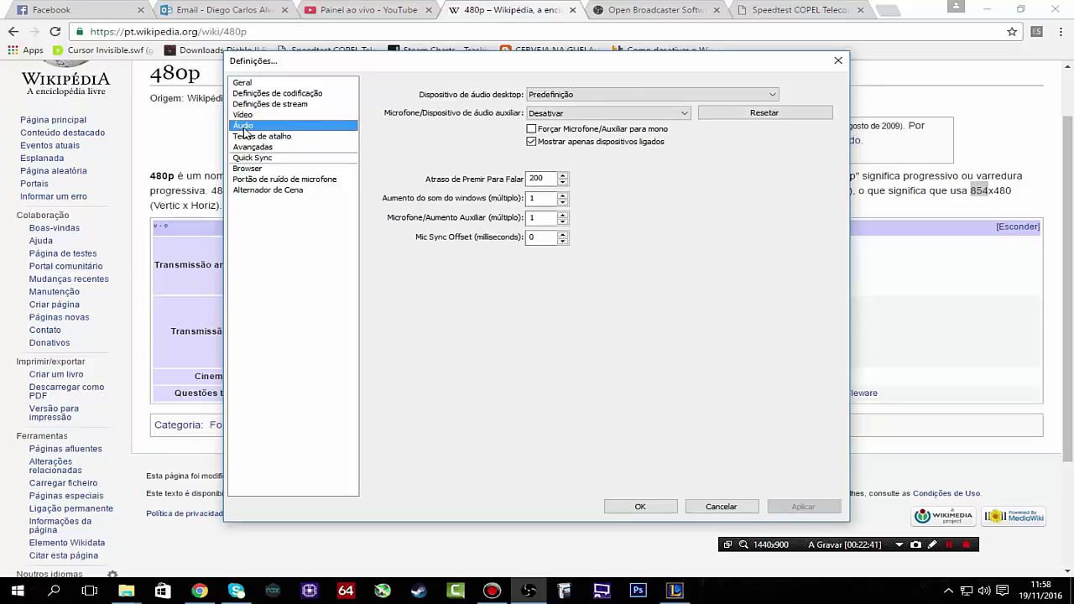
click(703, 102)
click(705, 104)
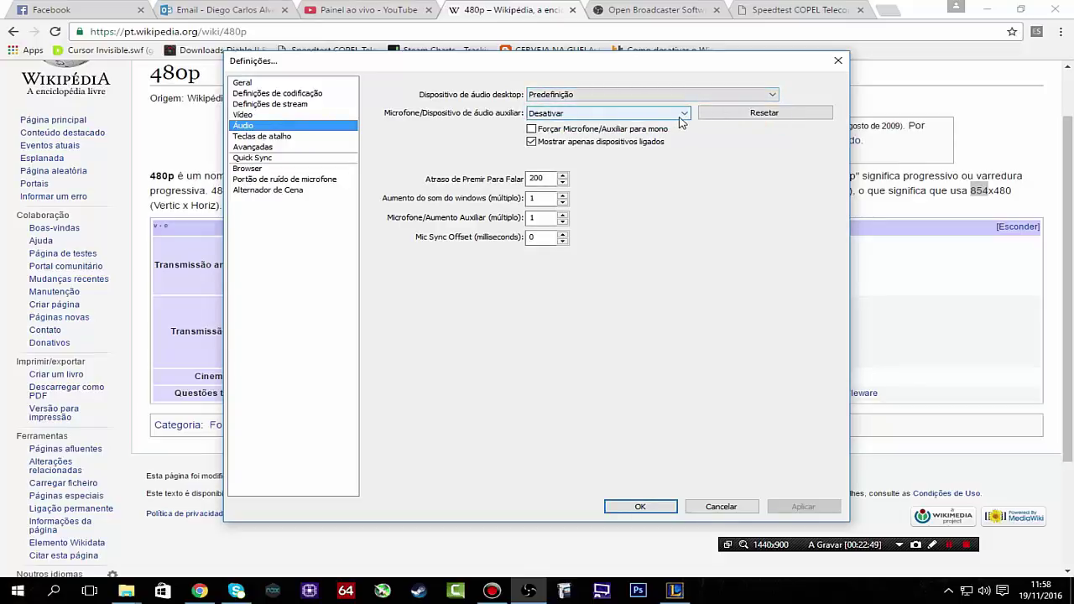
click(680, 116)
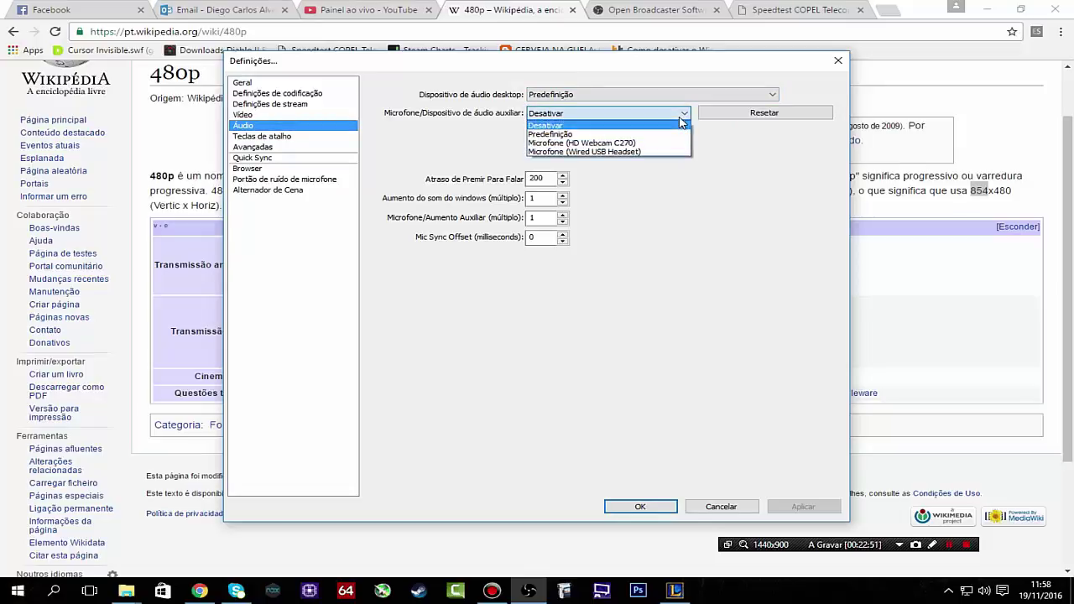
click(634, 151)
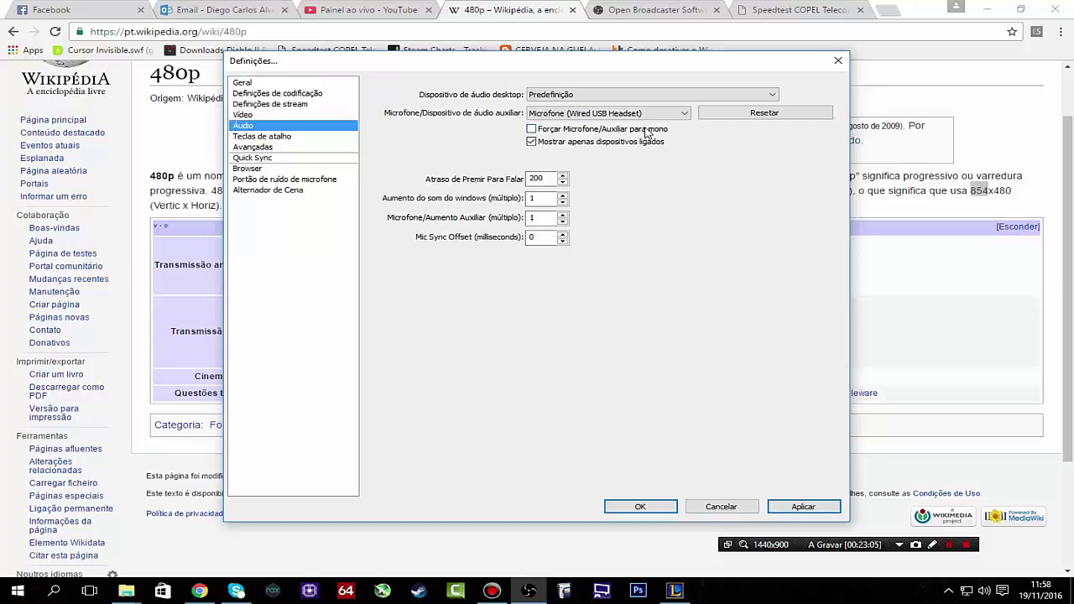
click(678, 116)
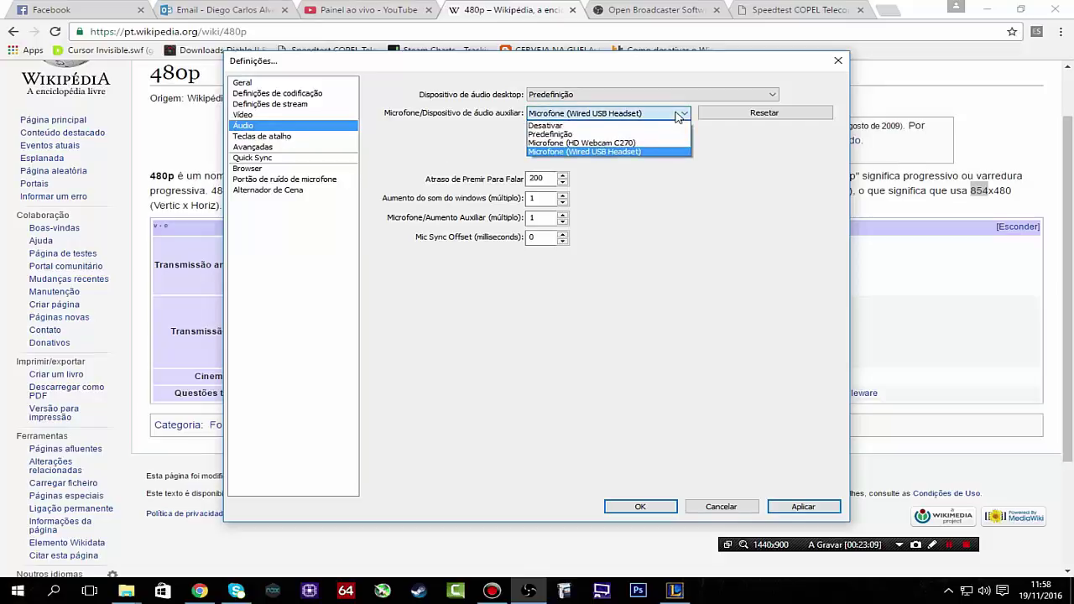
click(643, 153)
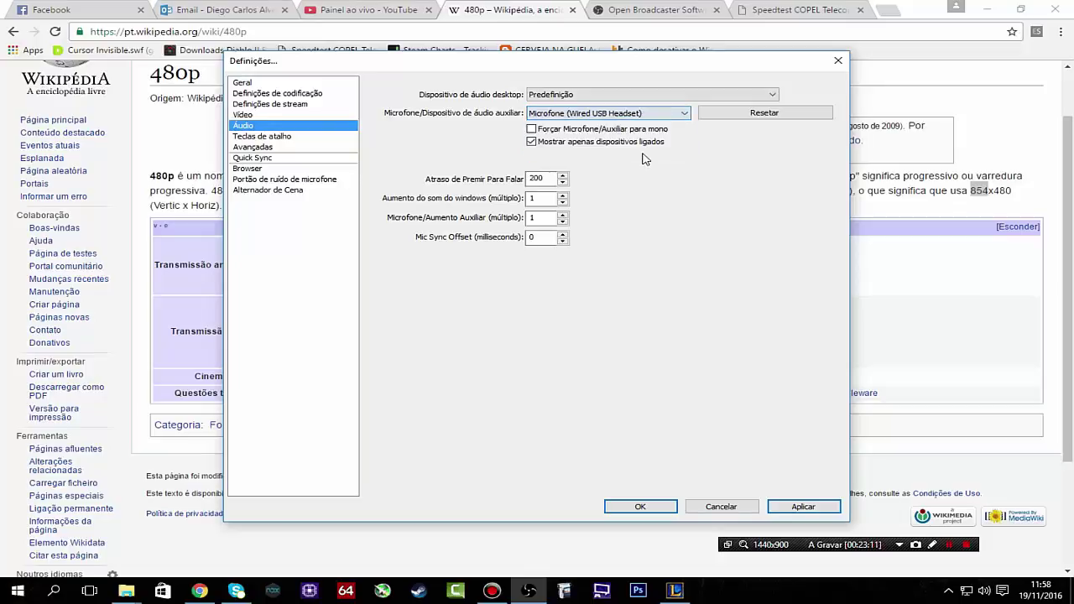
click(257, 136)
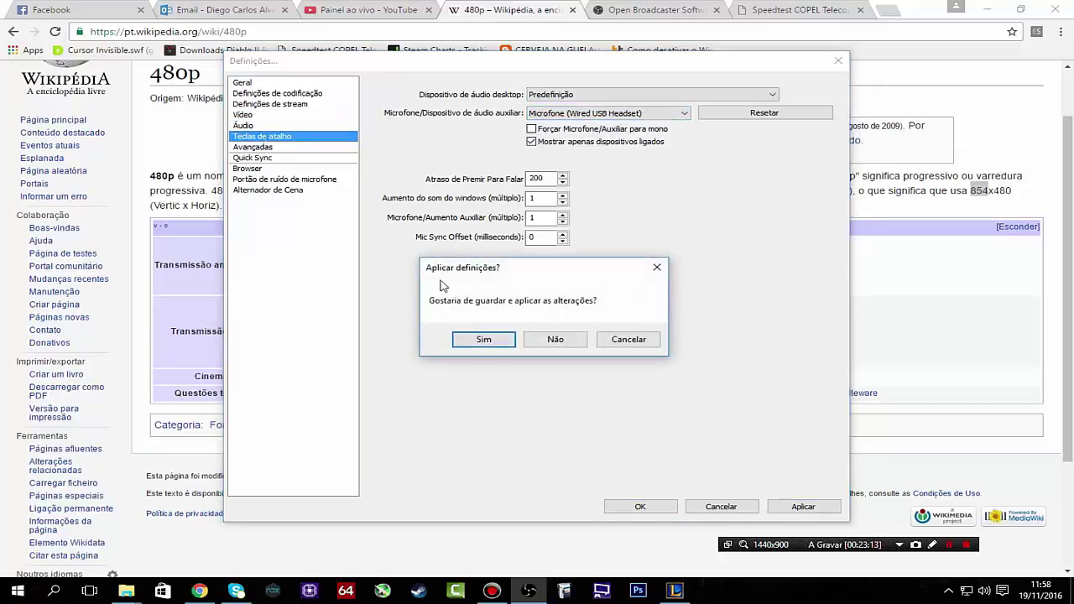
click(486, 343)
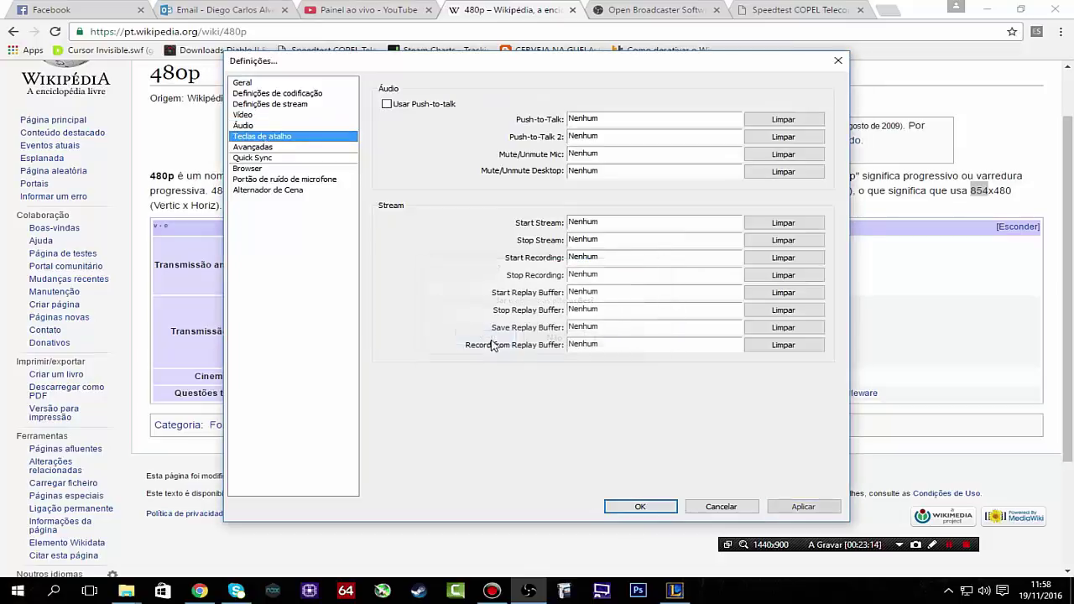
Look over the video and audio settings once more and examine the hotkey settings.
click(275, 118)
key(Down)
click(271, 137)
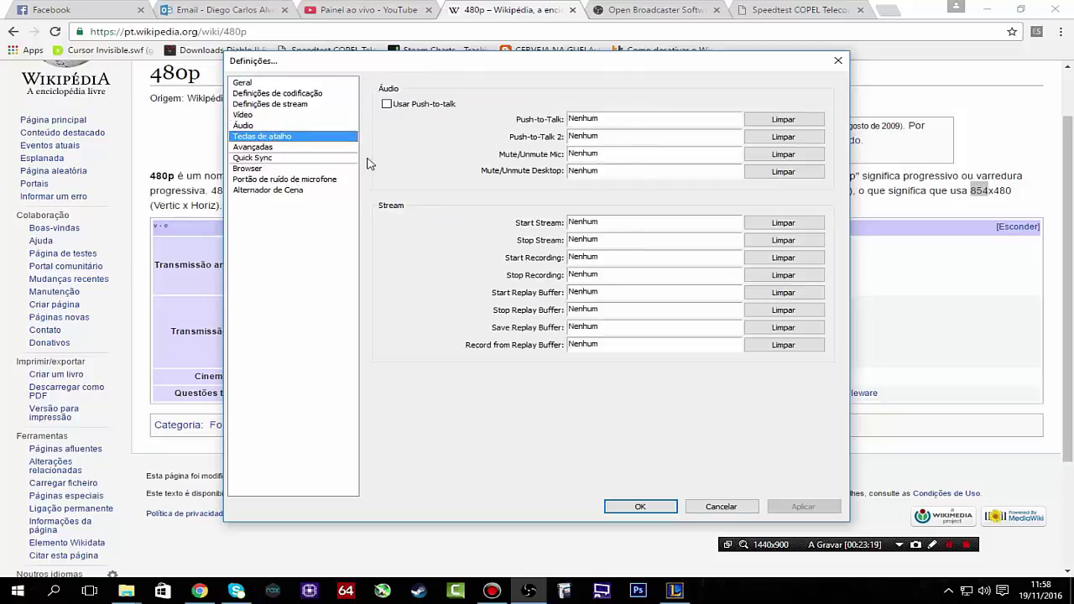
Review the x264 CPU presets in the advanced settings and choose veryfast.
click(249, 149)
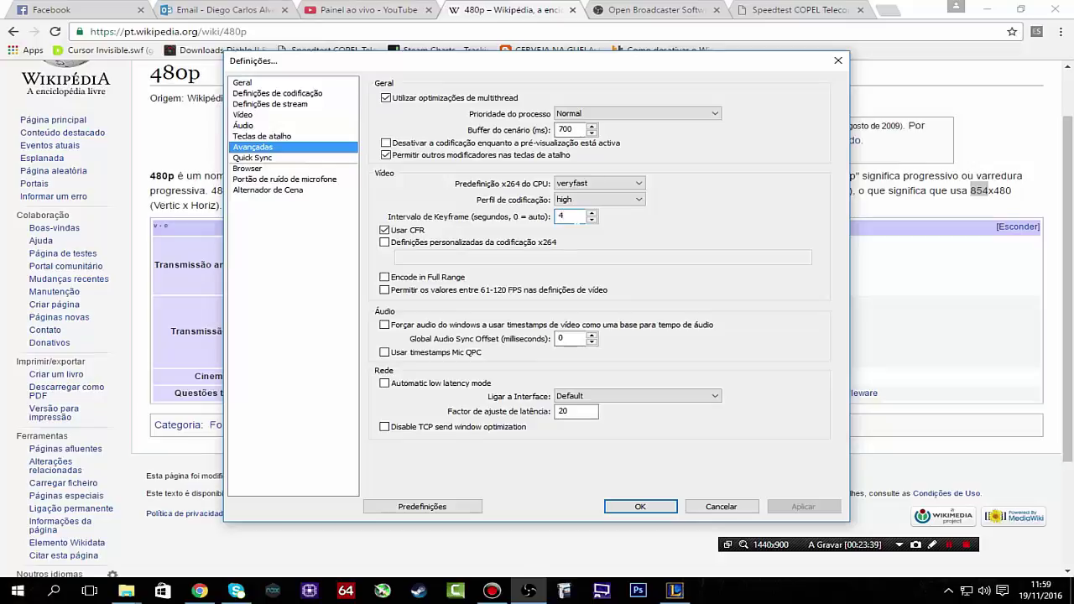
click(637, 185)
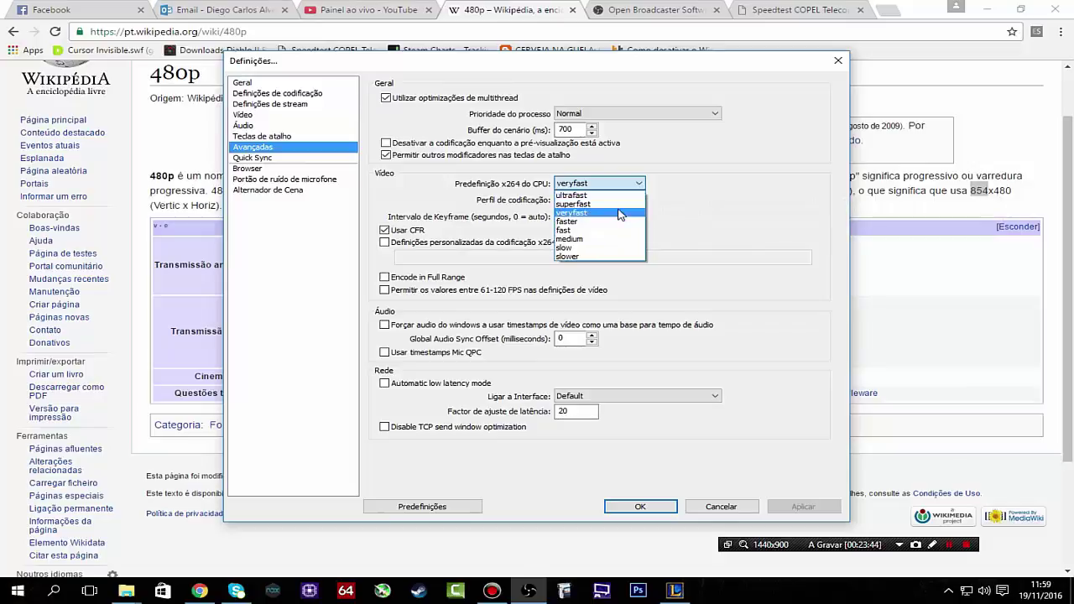
click(619, 213)
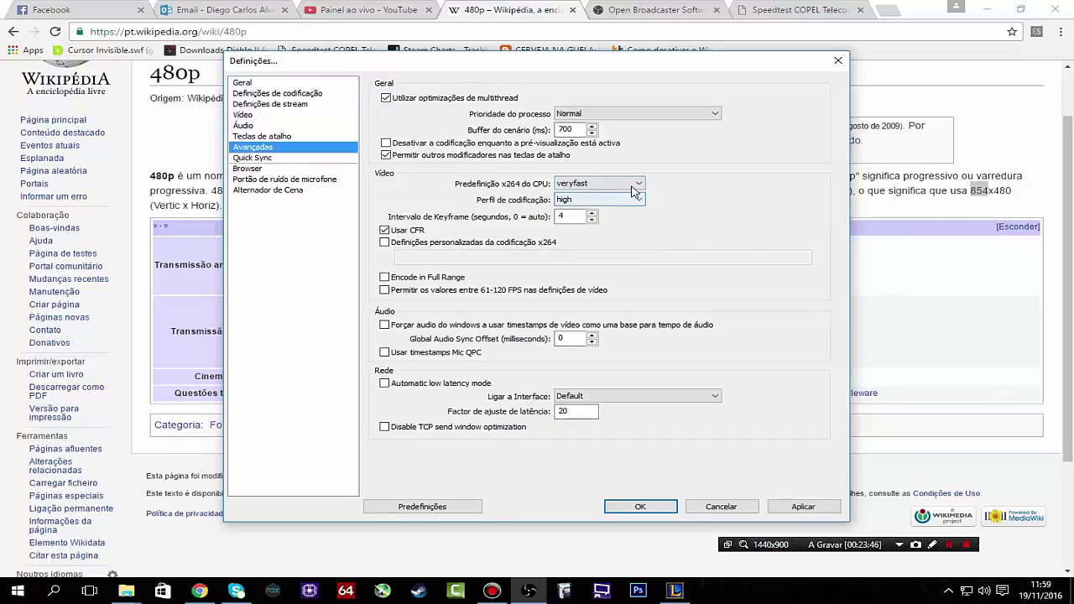
click(621, 182)
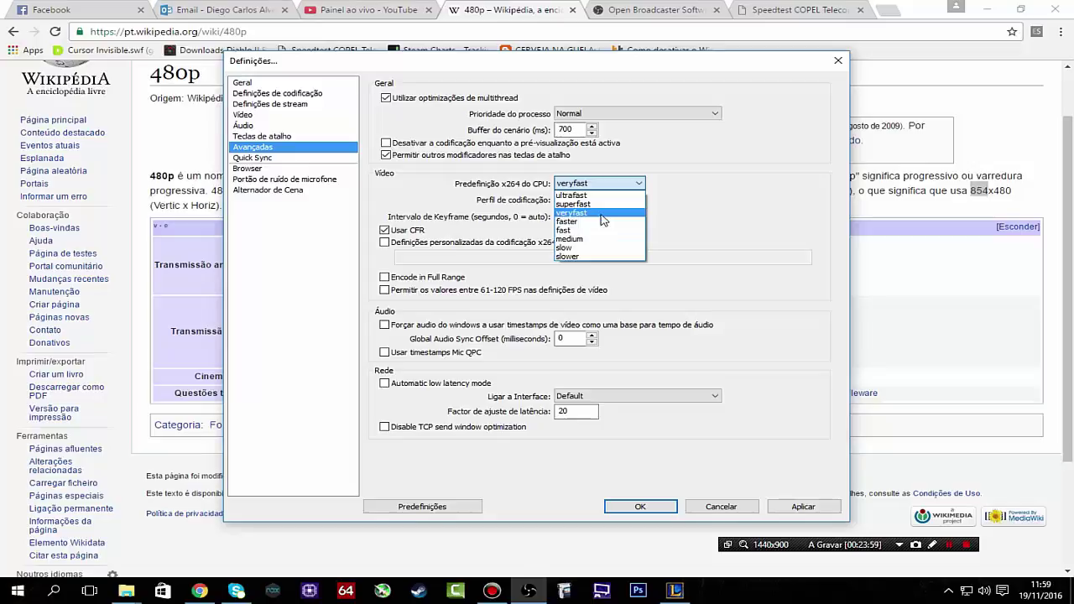
click(601, 214)
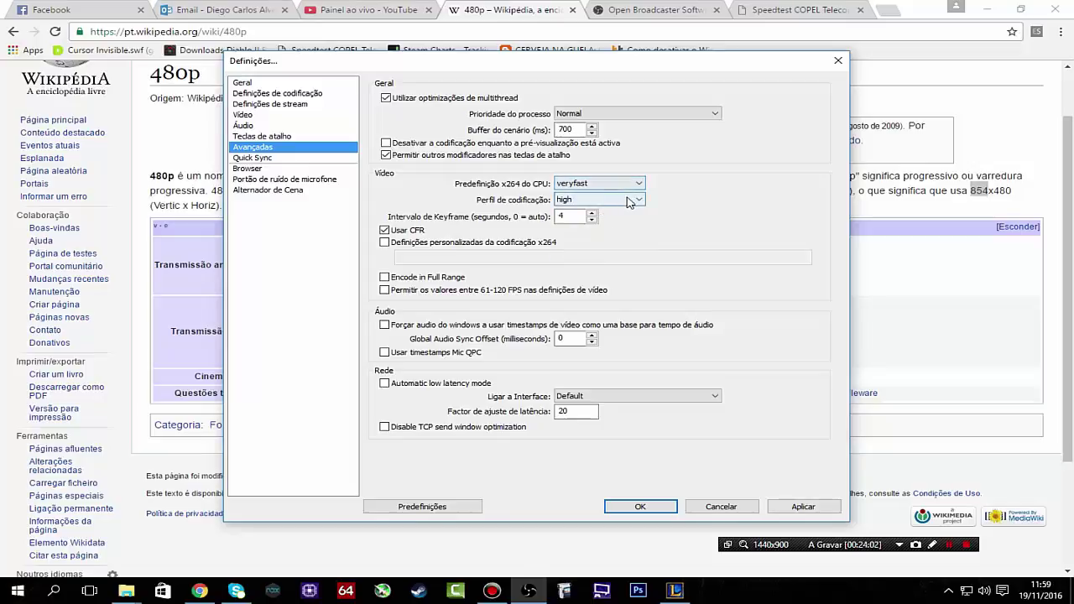
Set the encoding profile to main and apply the advanced settings.
click(628, 199)
click(624, 213)
click(641, 203)
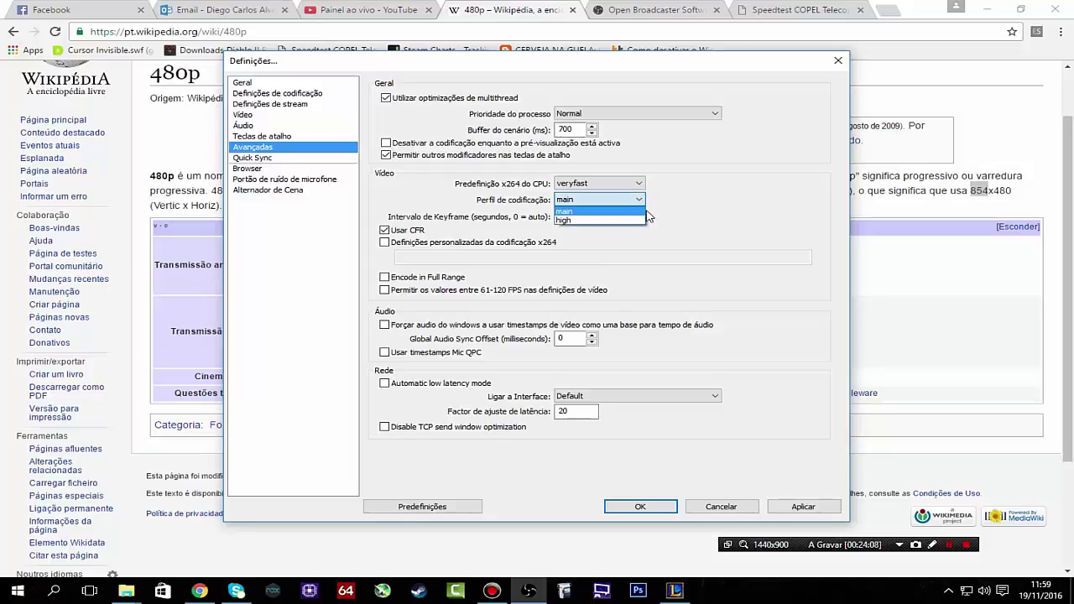
click(640, 204)
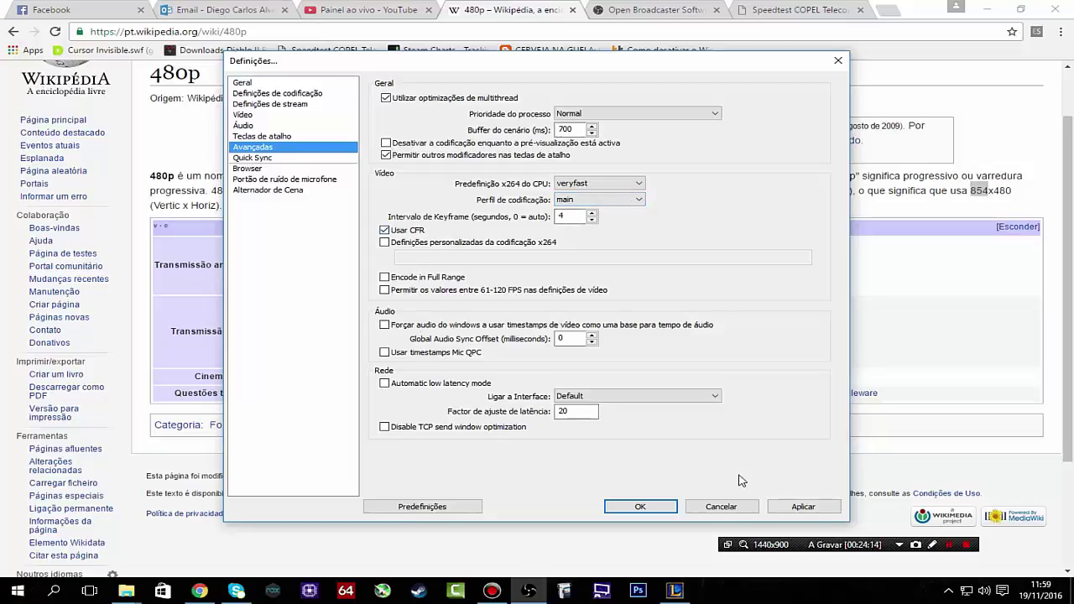
click(807, 509)
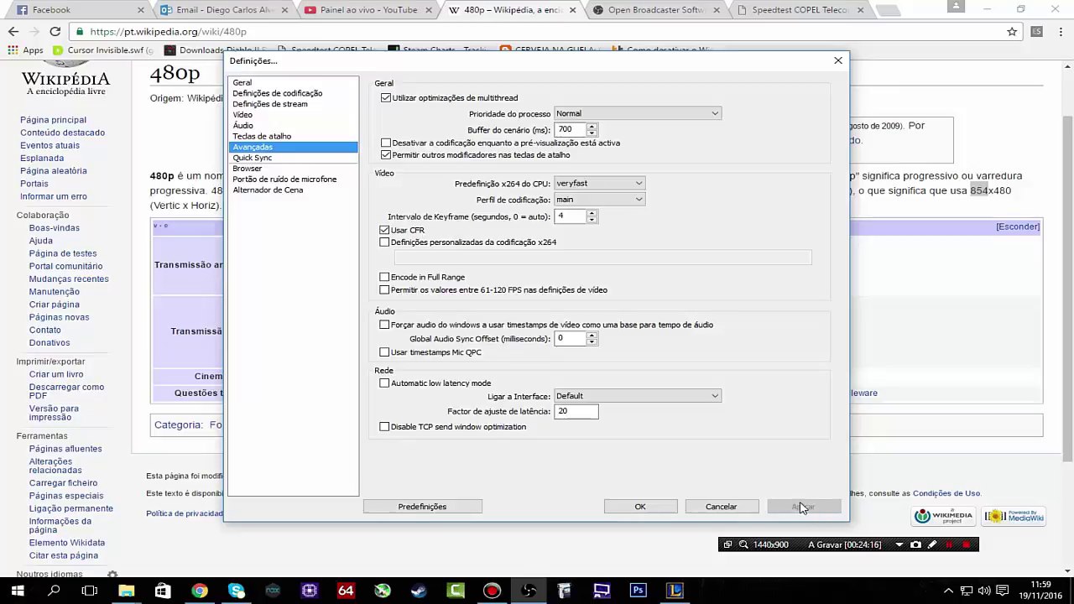
Review the Quick Sync, Browser, microphone noise gate and scene switcher settings, and close the settings window.
click(264, 158)
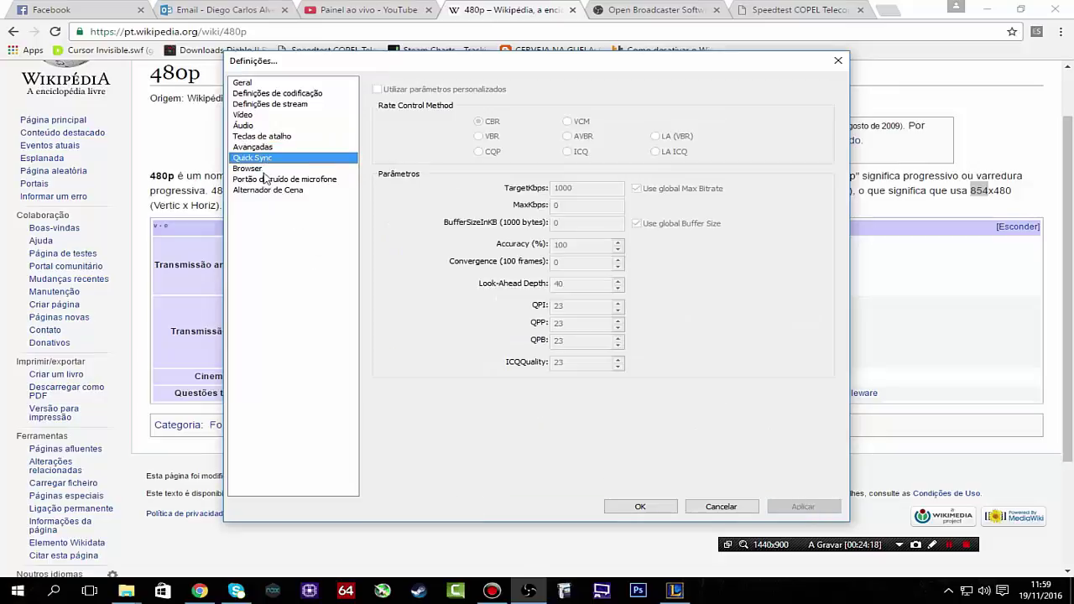
click(266, 170)
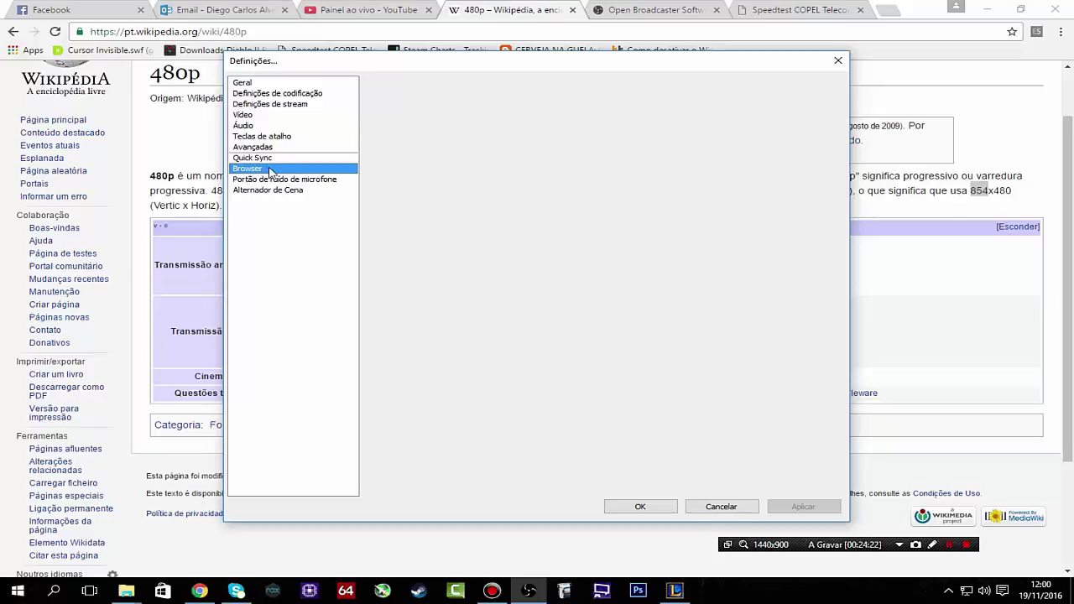
key(Down)
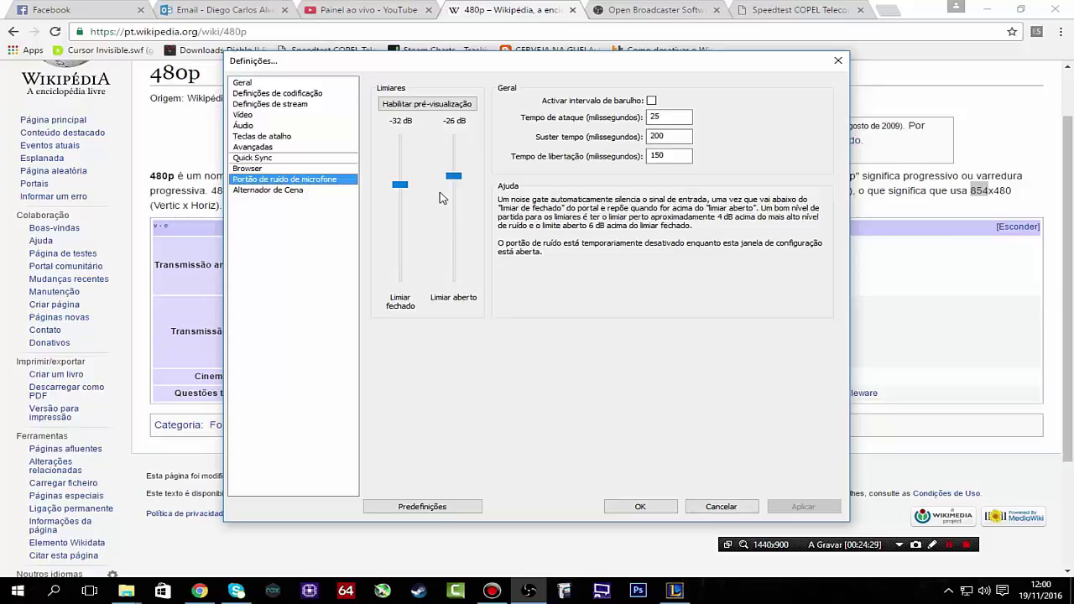
click(248, 193)
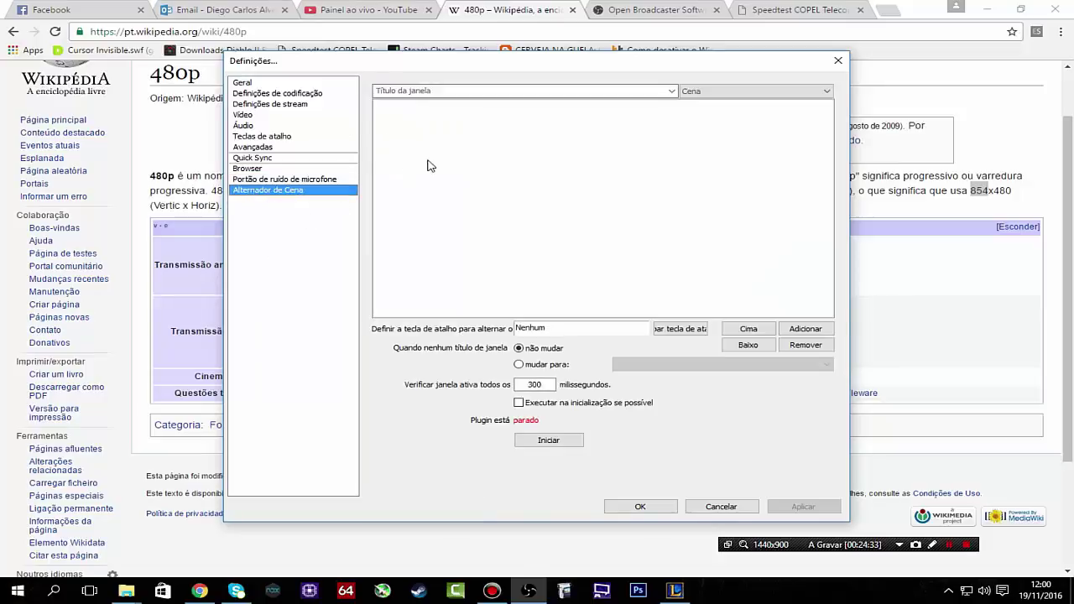
click(640, 507)
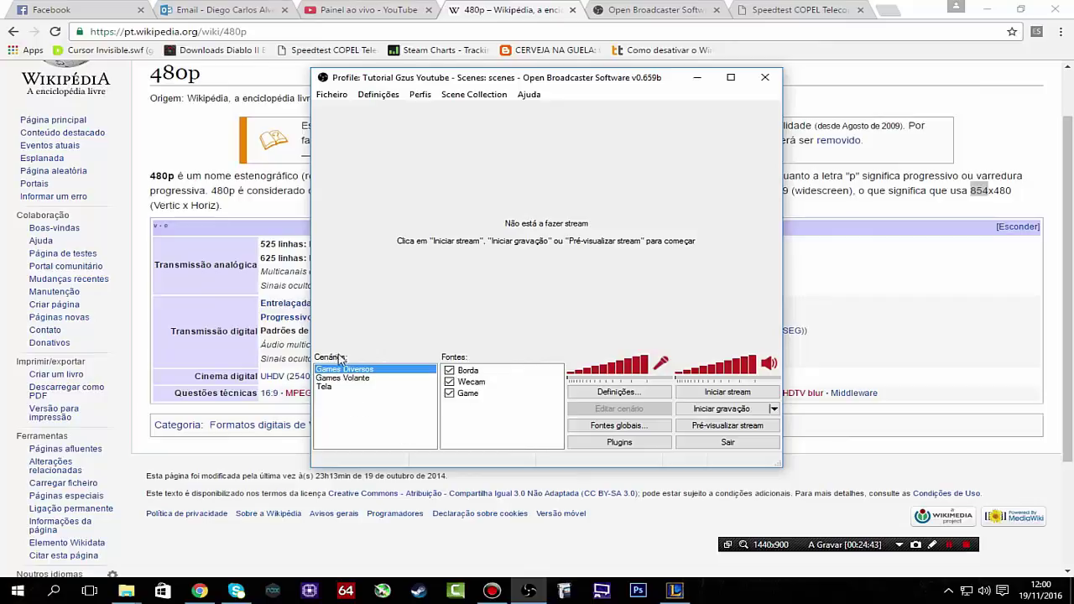
Add a new scene named "Teste youtube".
right_click(351, 422)
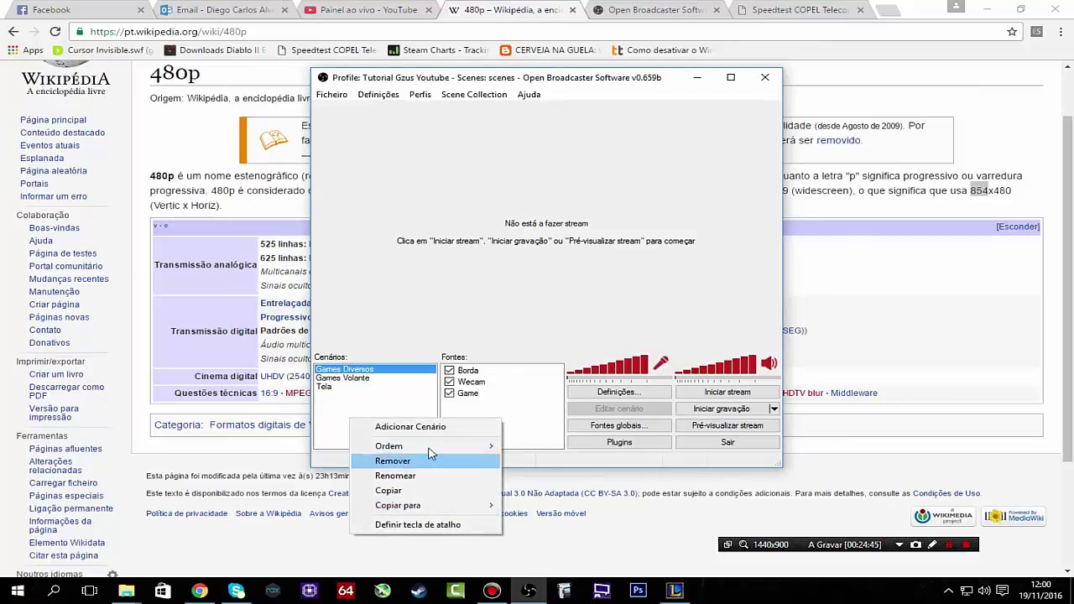
right_click(343, 417)
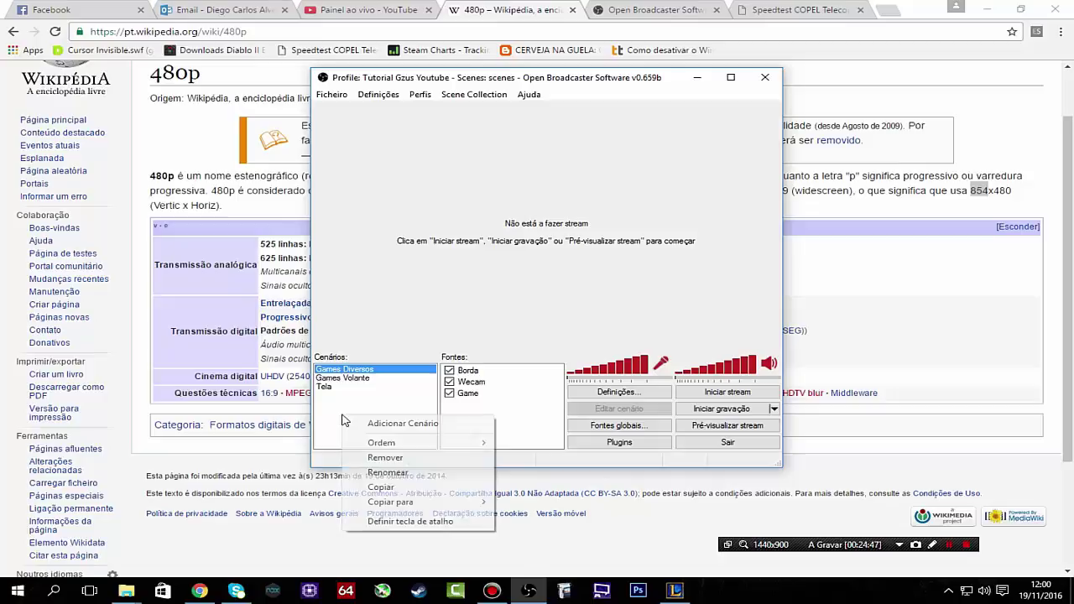
click(407, 426)
text(TEs)
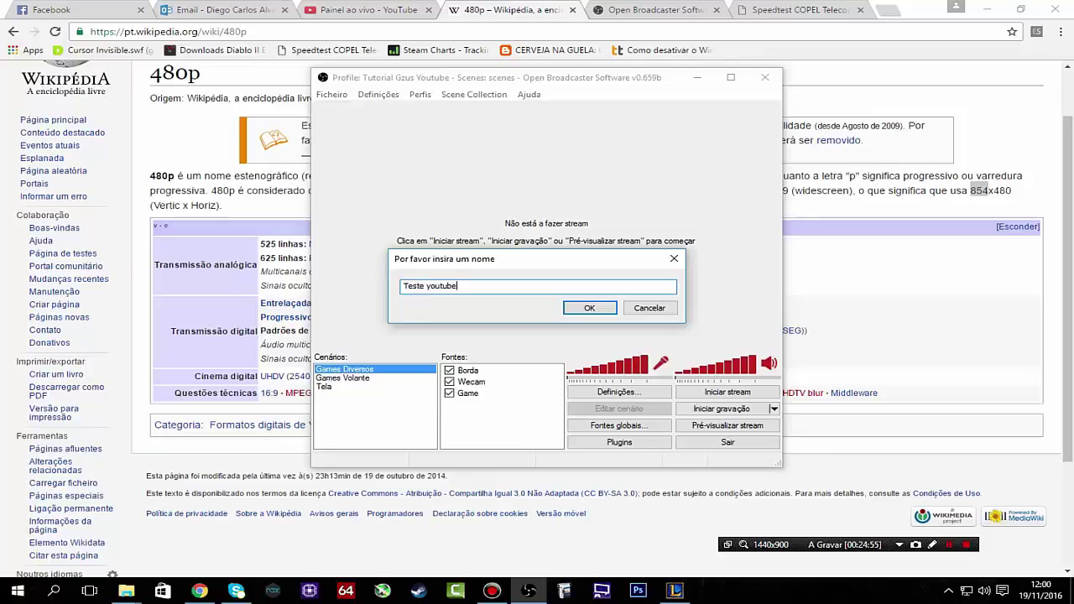
click(589, 309)
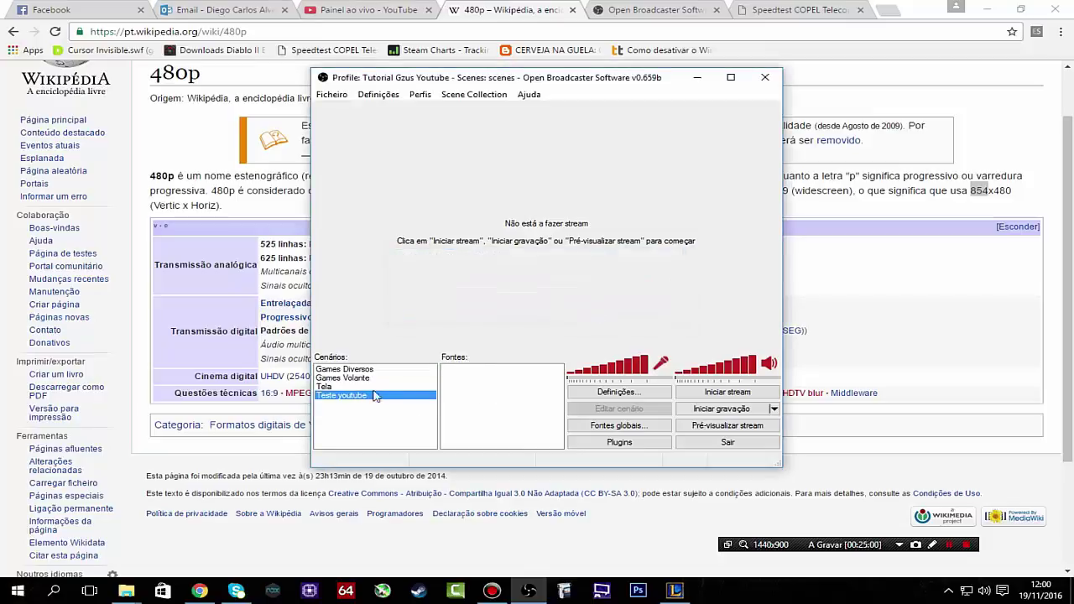
right_click(497, 387)
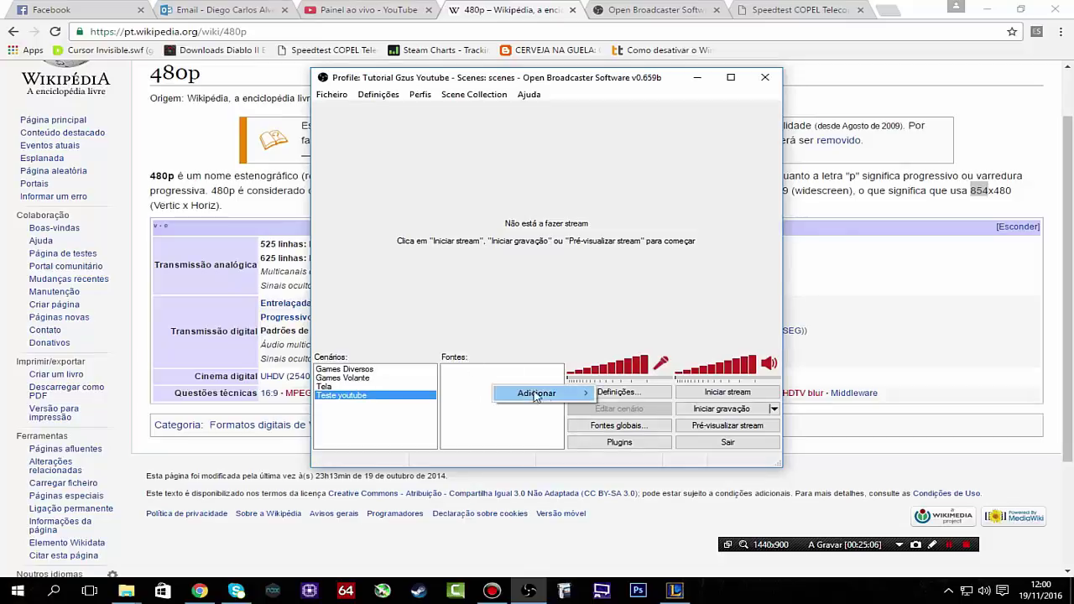
mouse_move(545, 396)
click(508, 422)
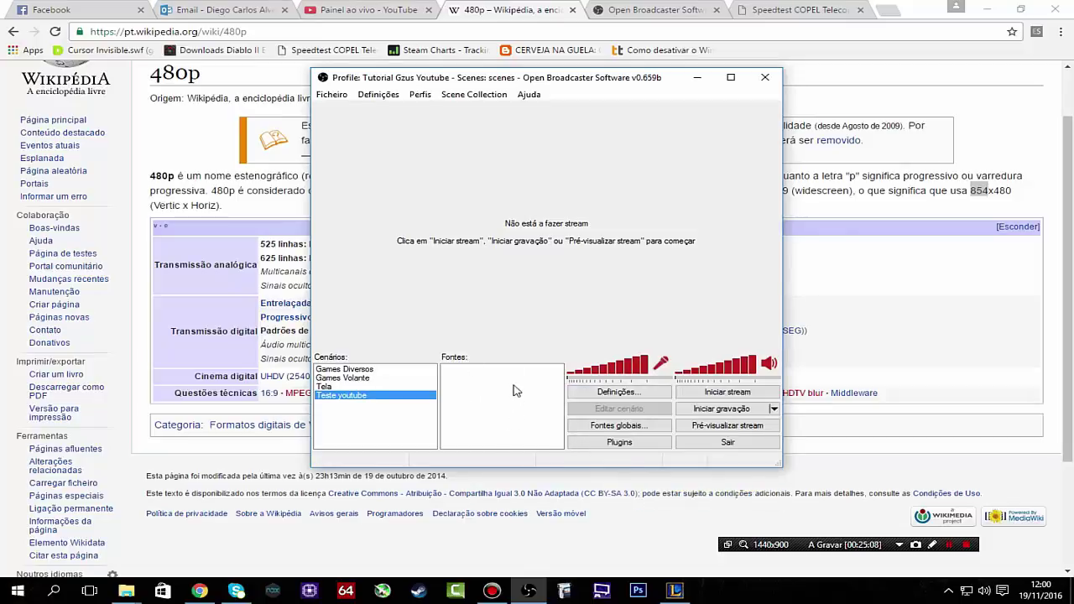
right_click(513, 379)
mouse_move(575, 390)
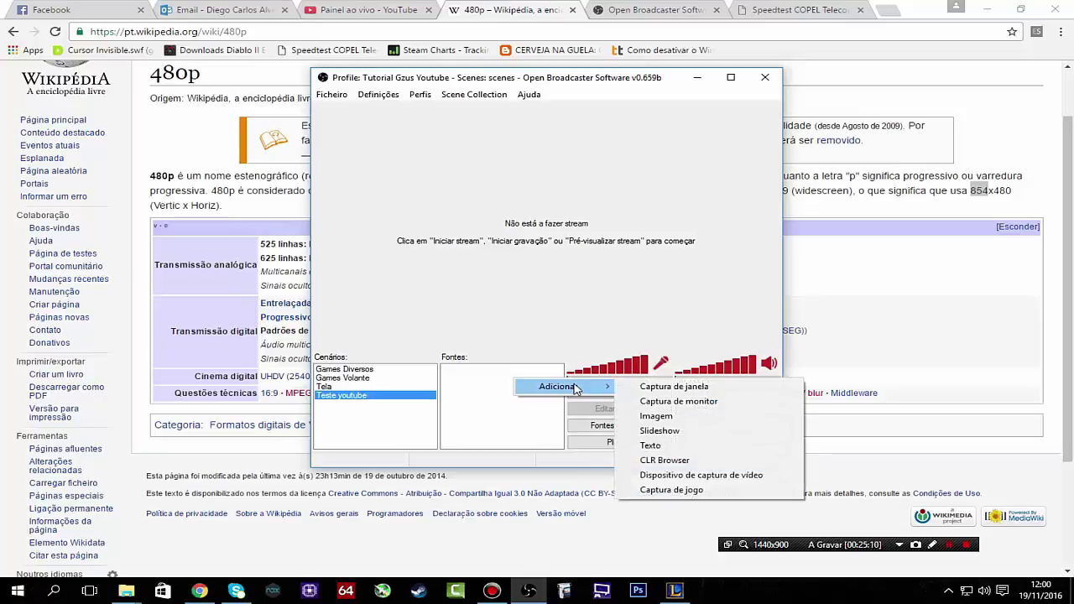
click(513, 422)
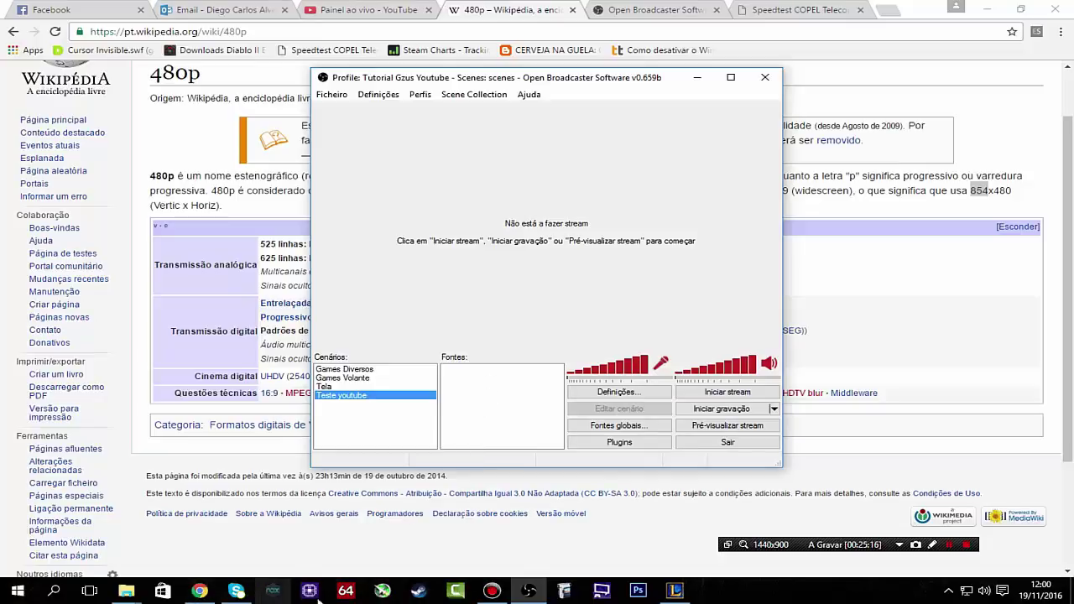
Switch to Steam and launch Paladins from the library.
click(416, 591)
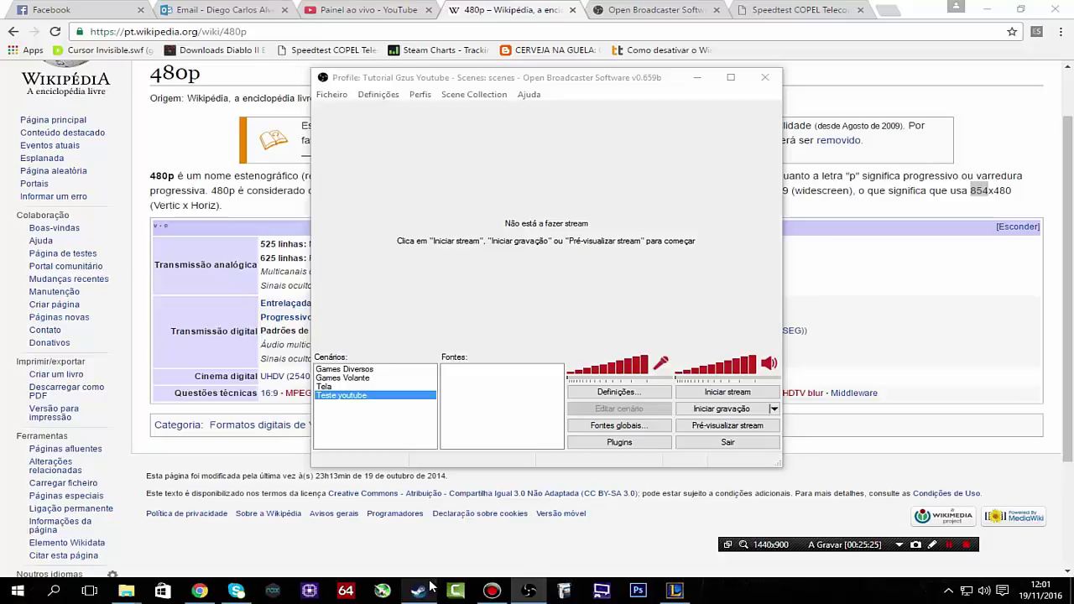
click(420, 590)
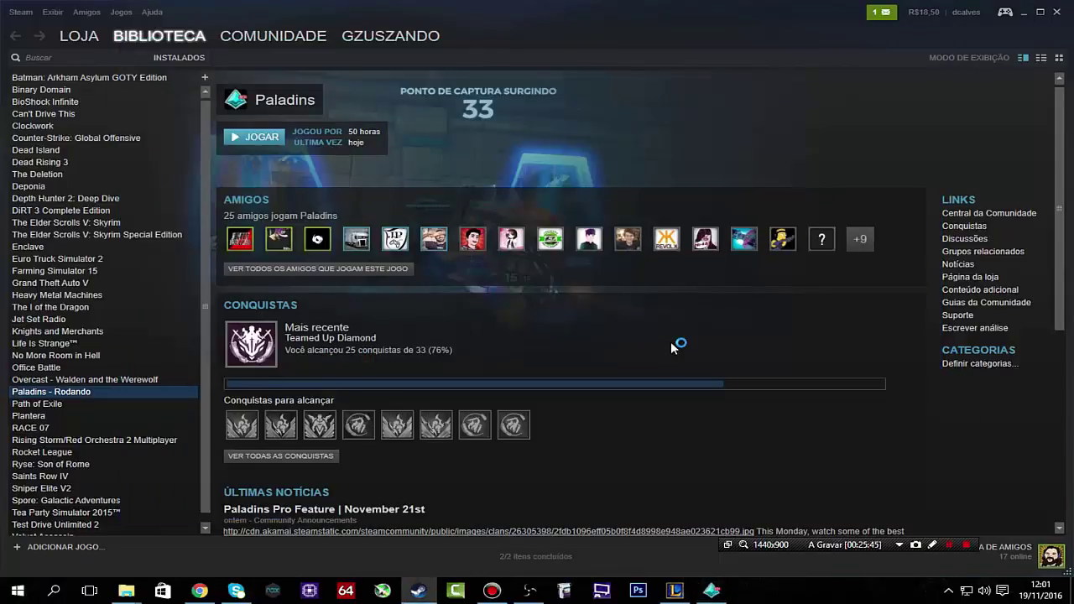
click(879, 59)
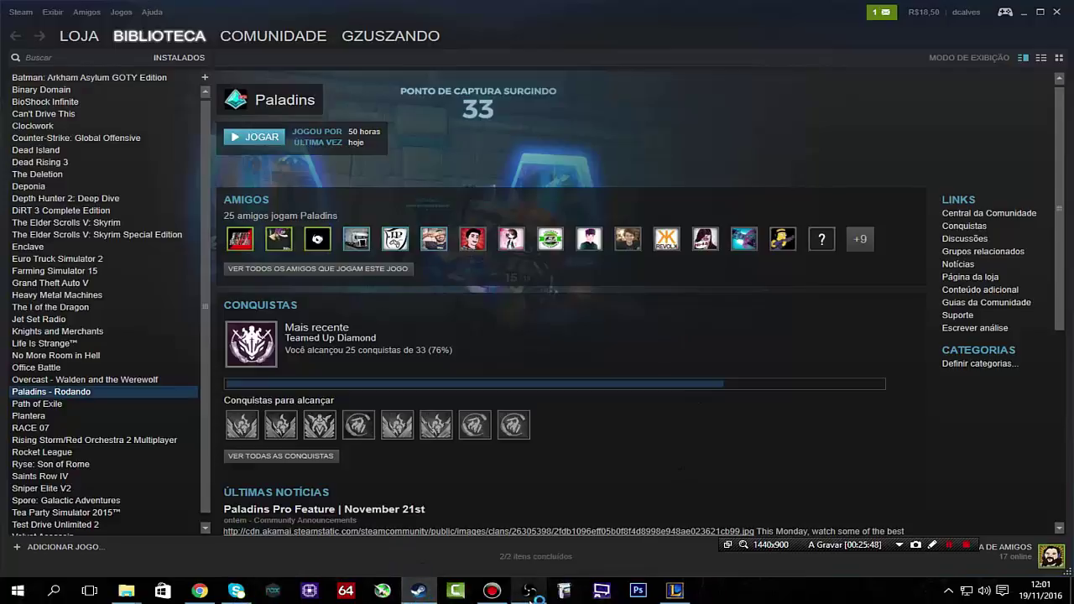
Switch back to Open Broadcaster Software and add a game capture source named "game" to the Teste youtube scene.
click(528, 591)
right_click(491, 388)
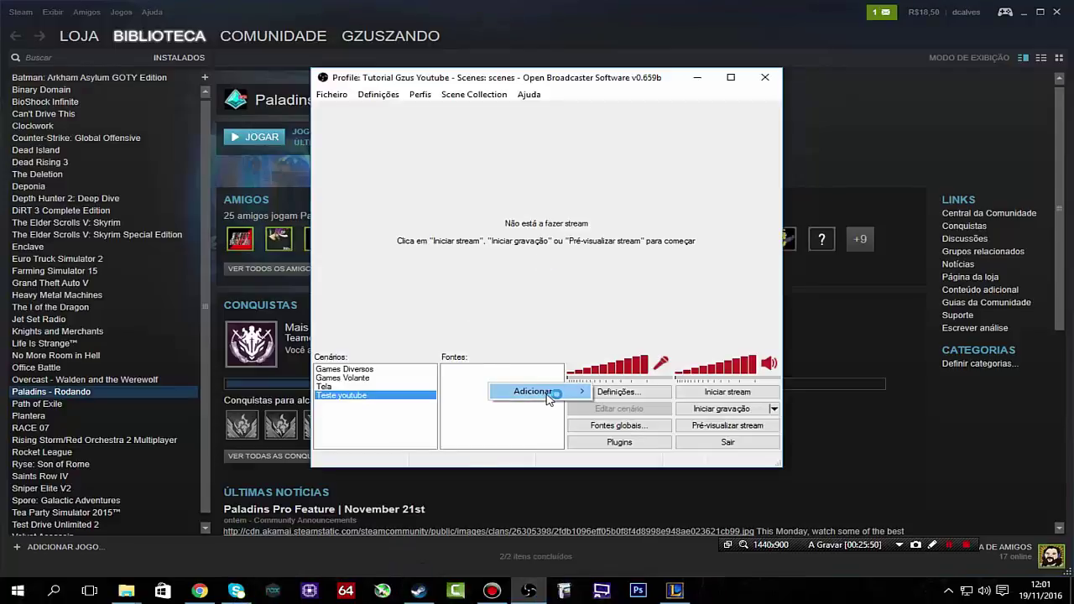
mouse_move(550, 397)
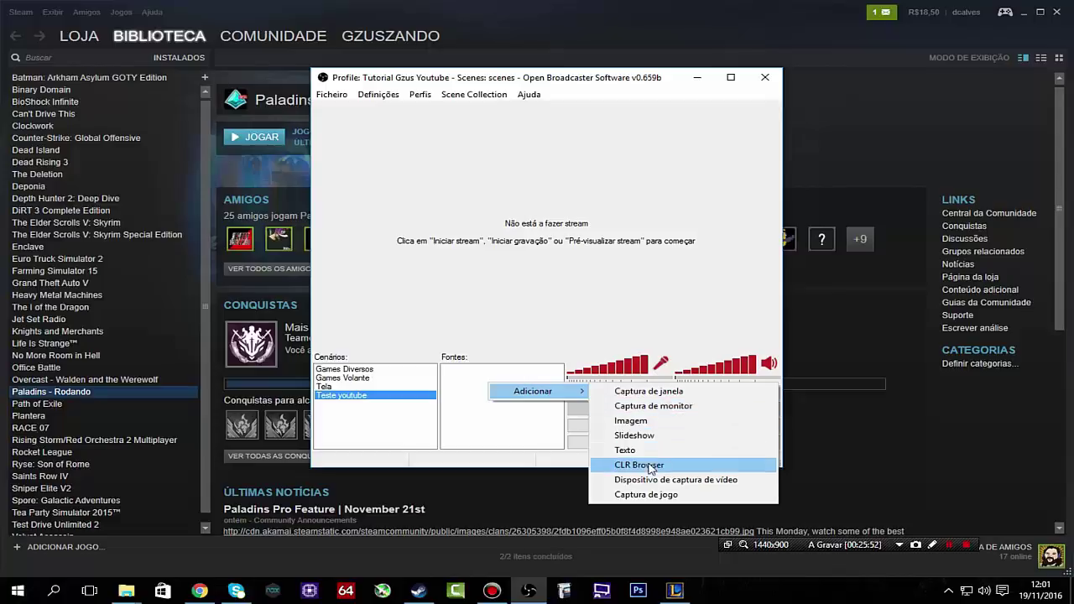
click(648, 495)
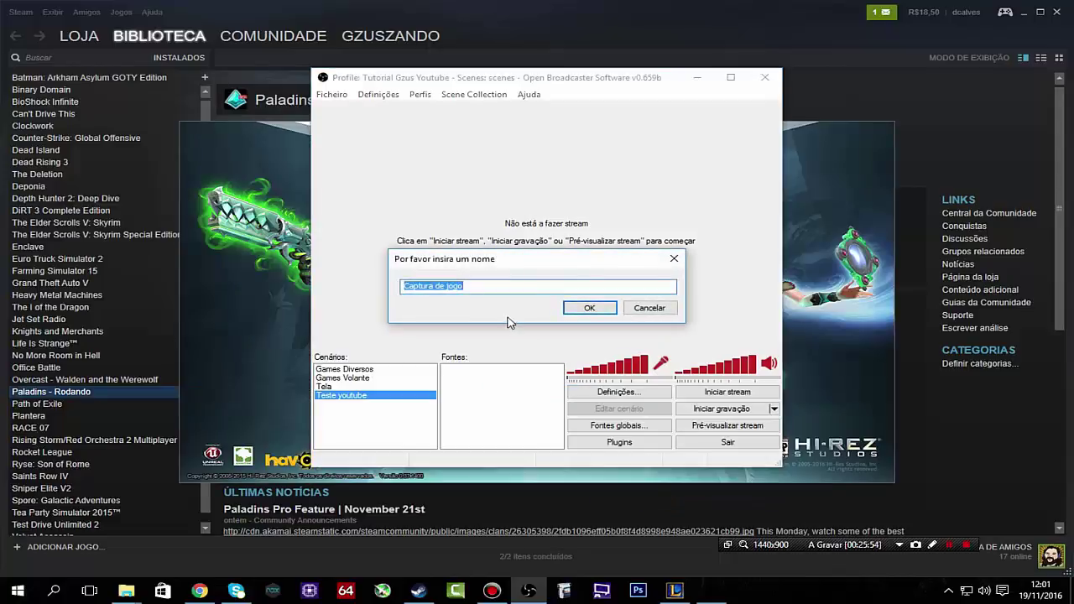
text(game)
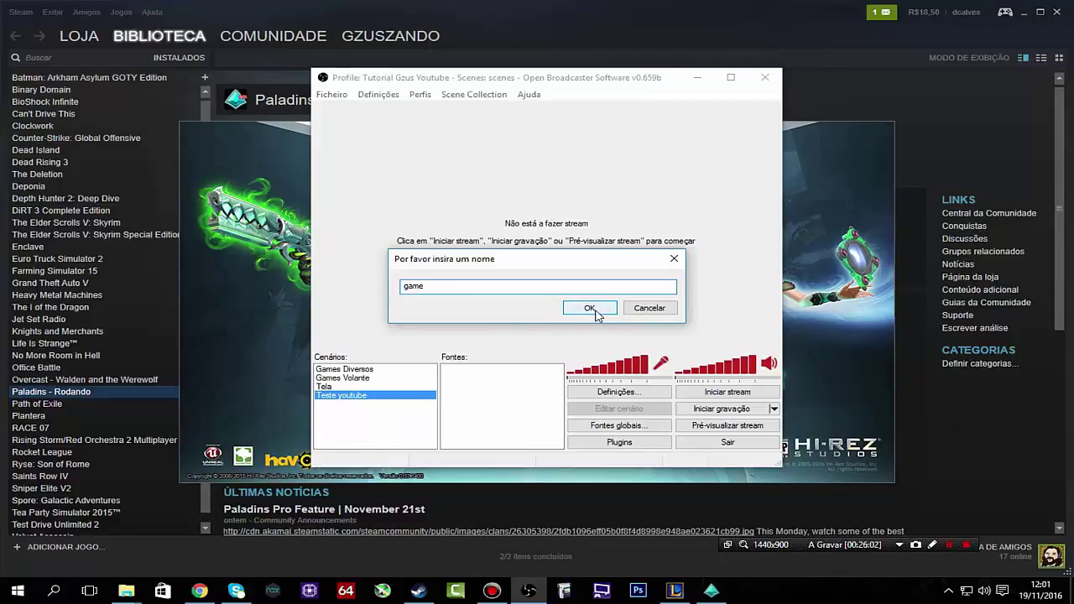
click(589, 307)
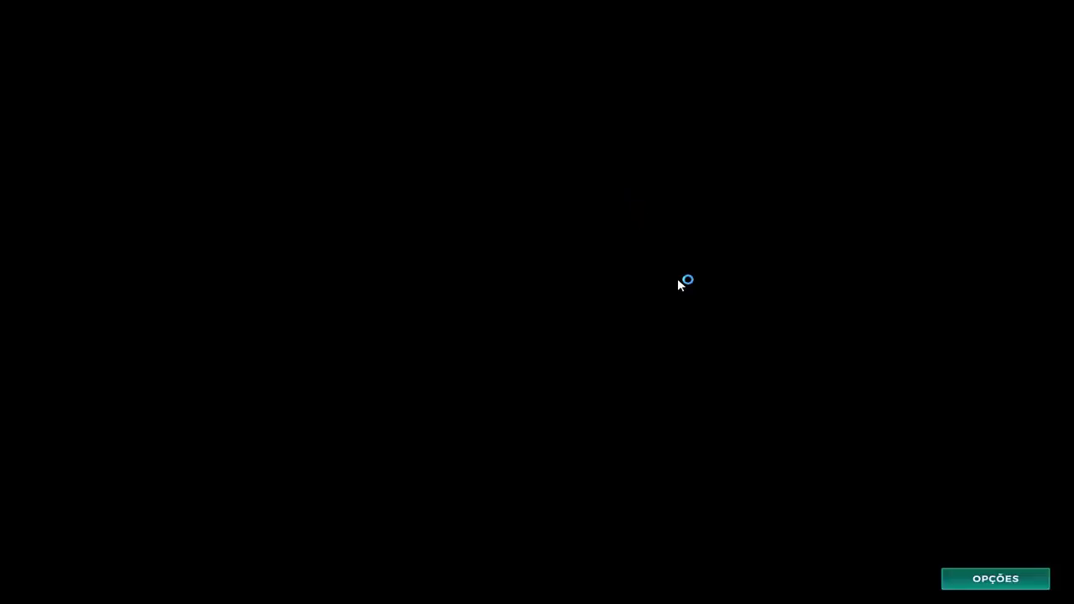
Return from the game to the capture settings, select the Paladins application as the one to capture, and accept the settings.
key(alt+Tab)
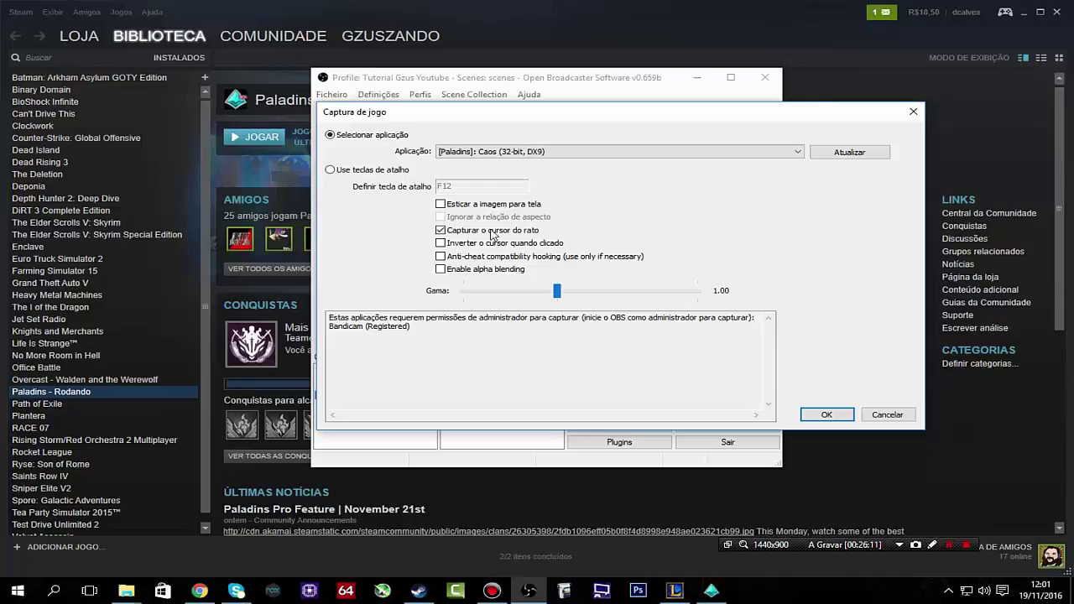
click(791, 153)
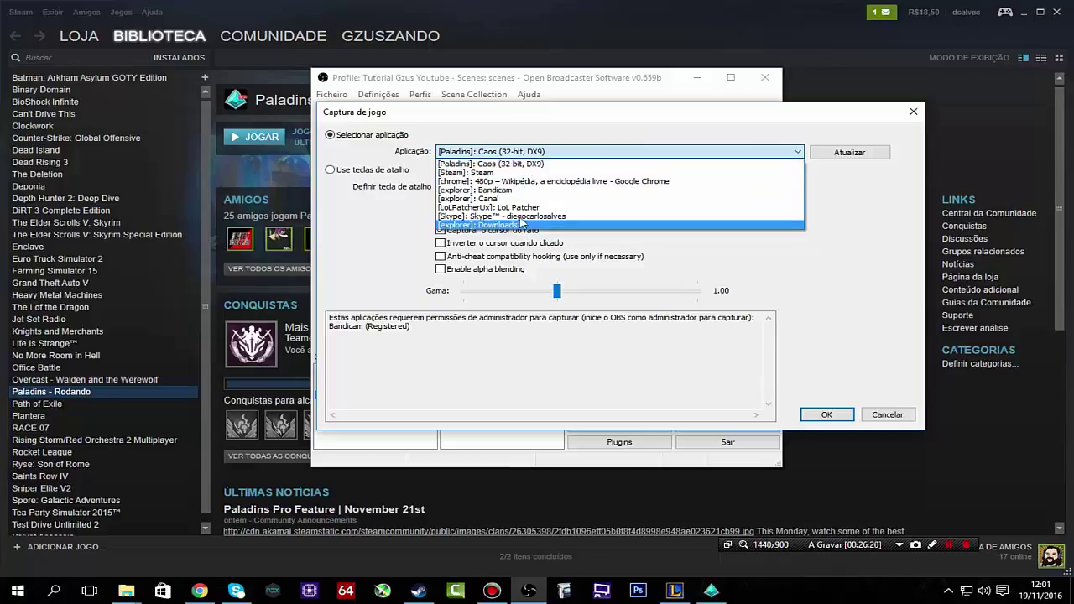
click(502, 164)
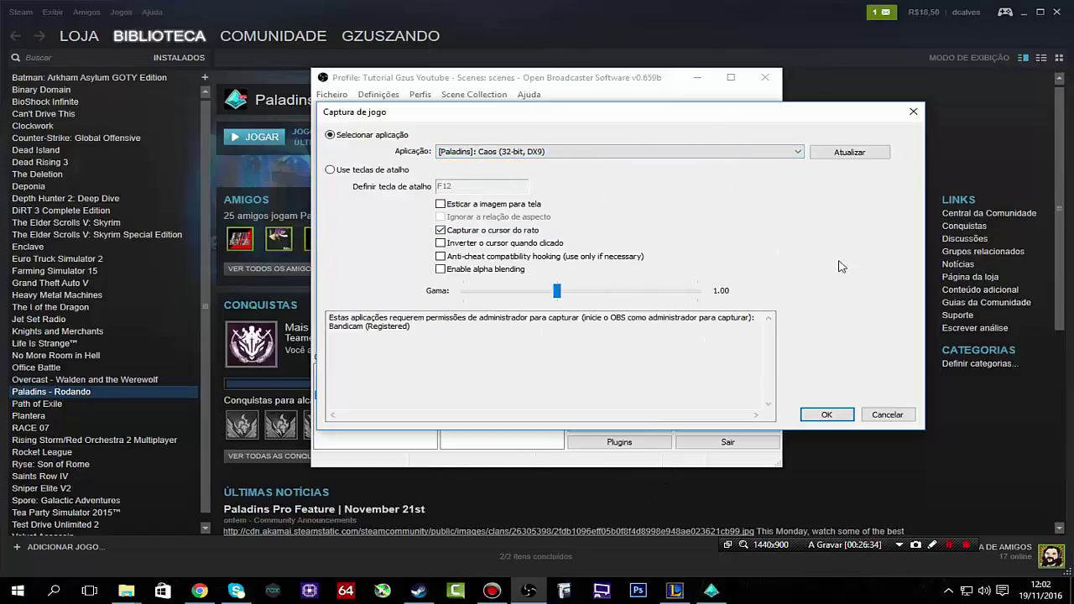
click(844, 410)
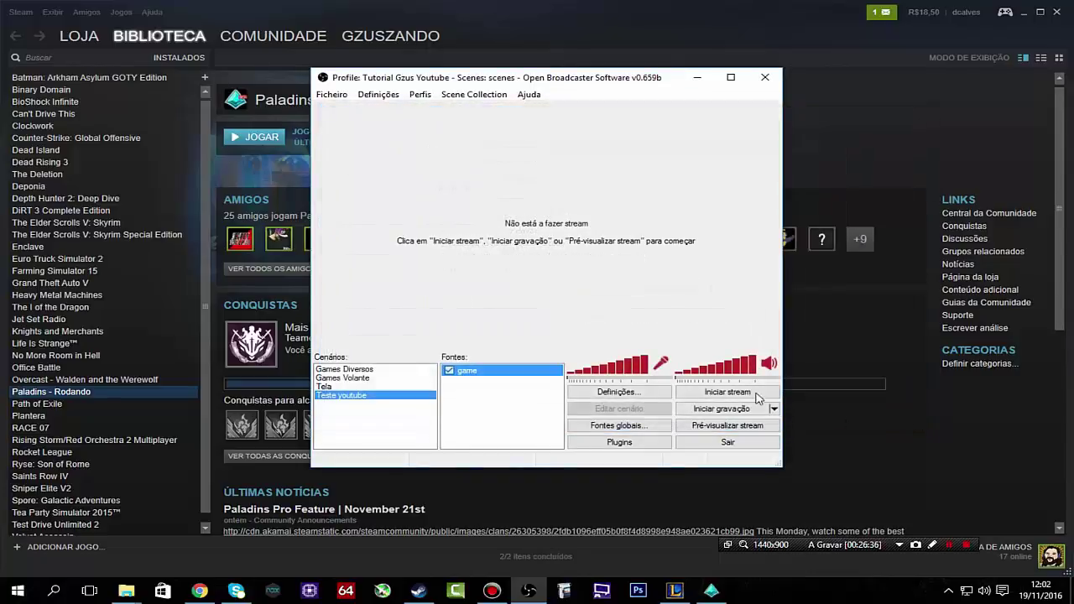
Add a video capture device source named "webcam" to the Teste youtube scene.
right_click(479, 404)
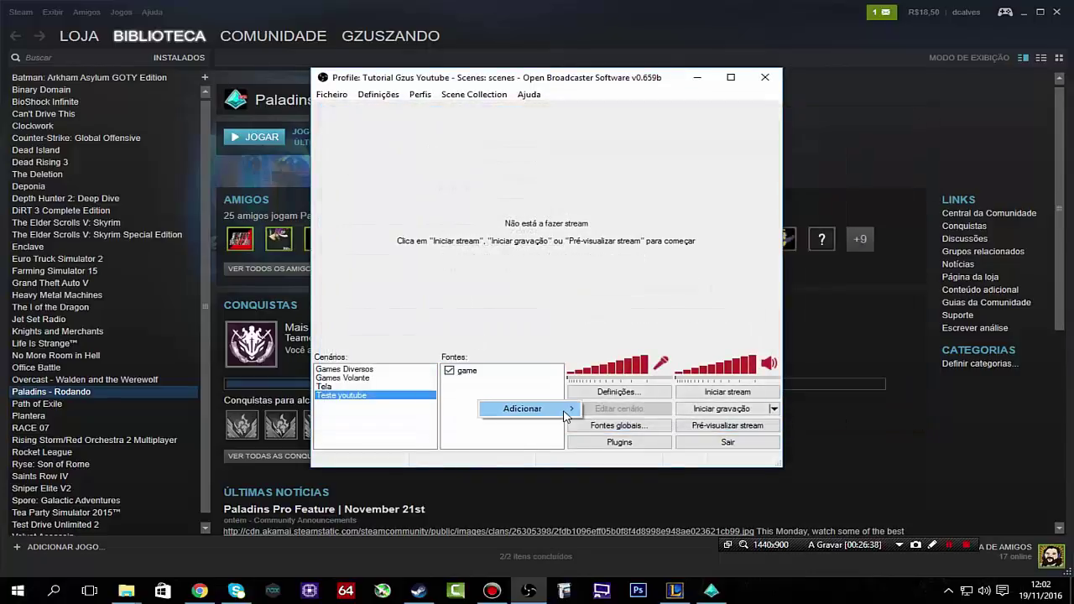
mouse_move(568, 409)
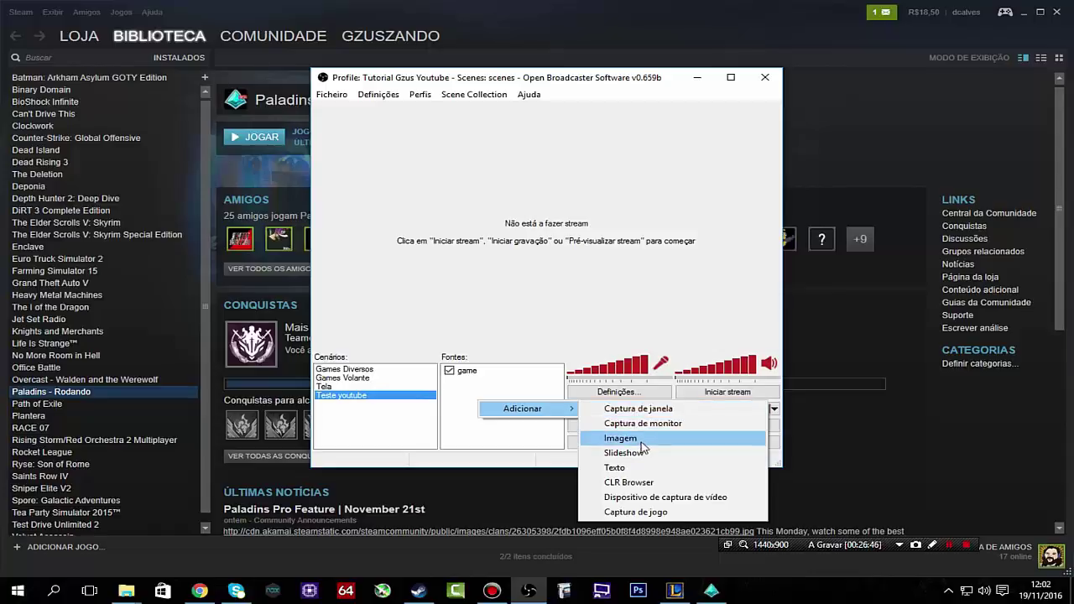
click(651, 497)
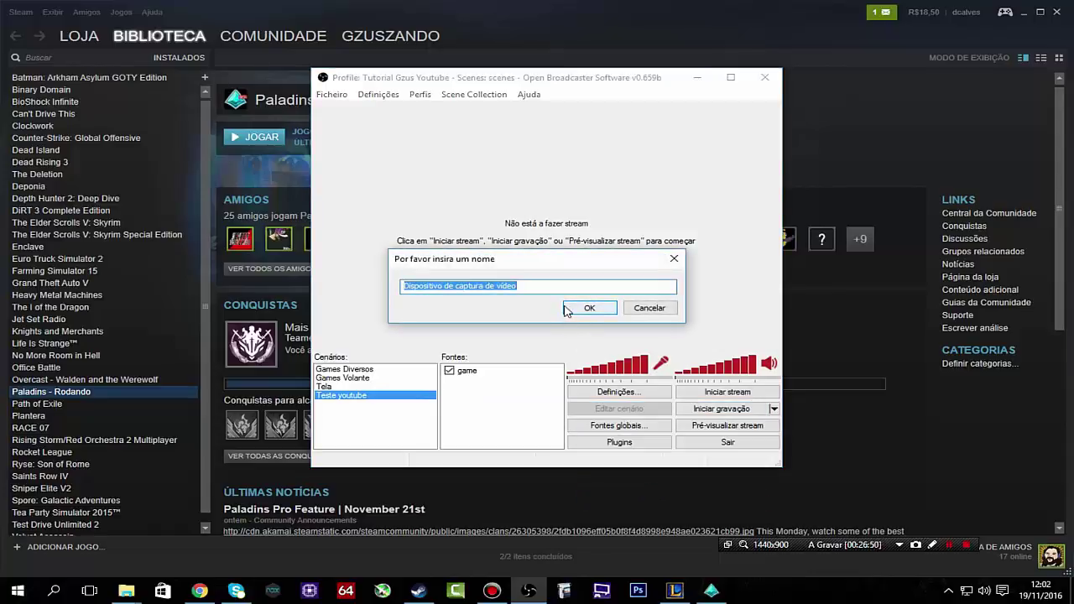
text(webcam)
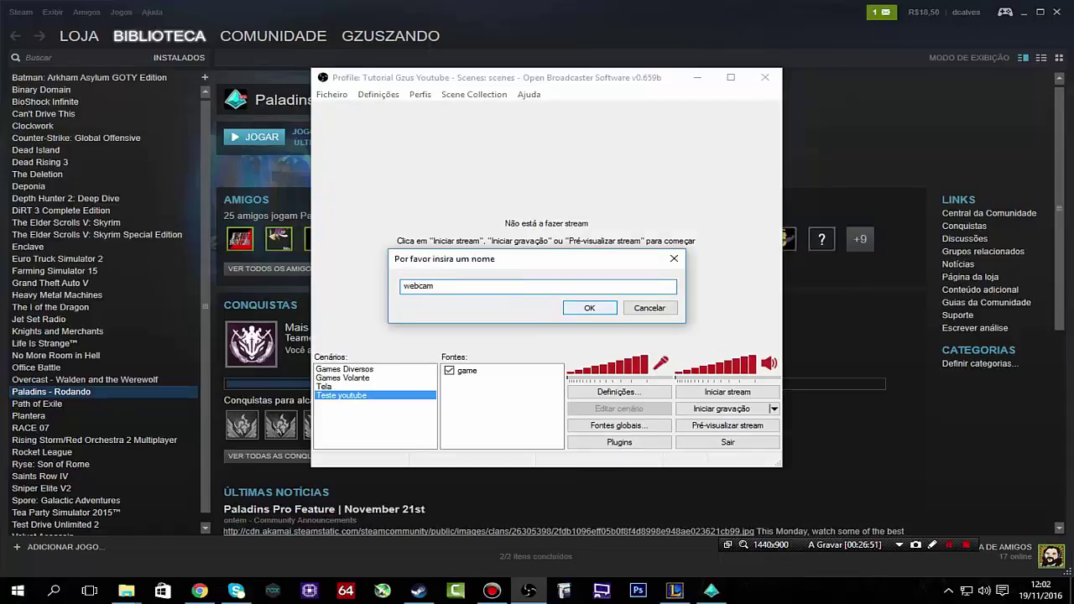
click(605, 311)
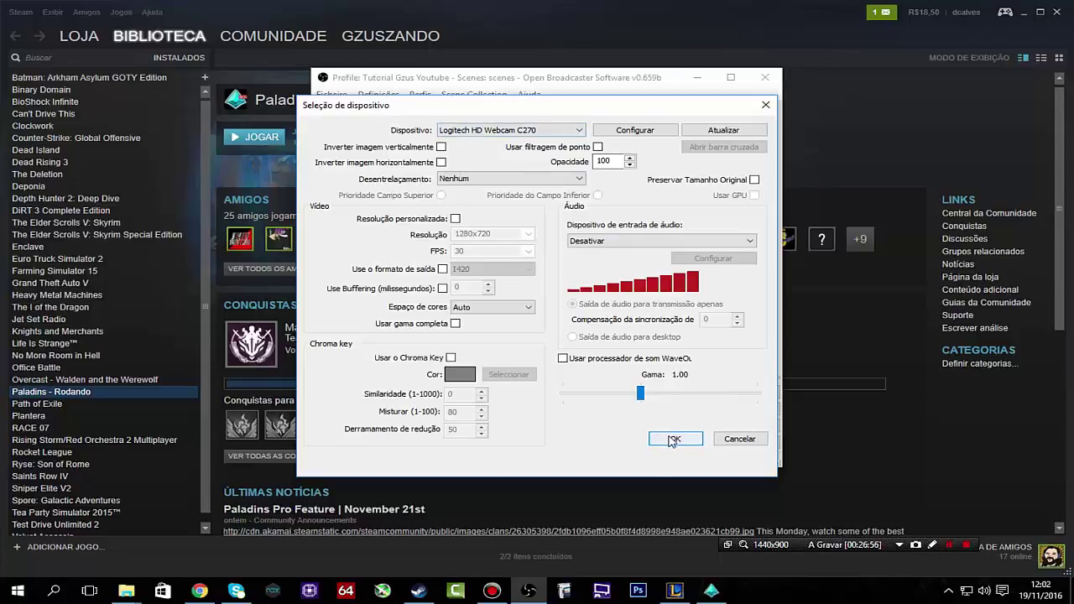
Check the available camera devices, keep Logitech HD Webcam C270 for the webcam source, and accept the device settings.
click(571, 130)
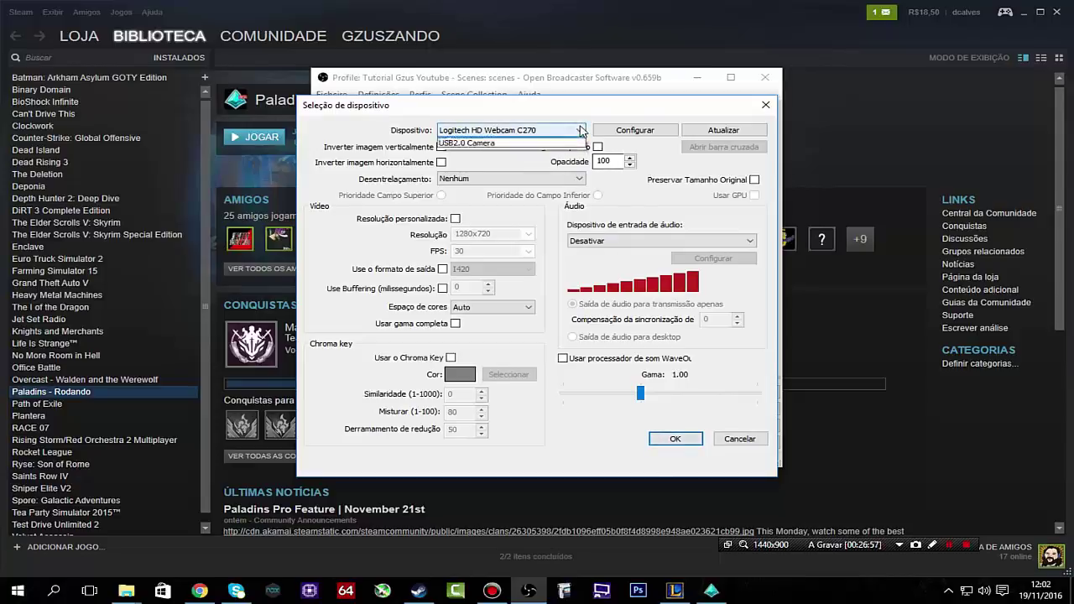
click(568, 149)
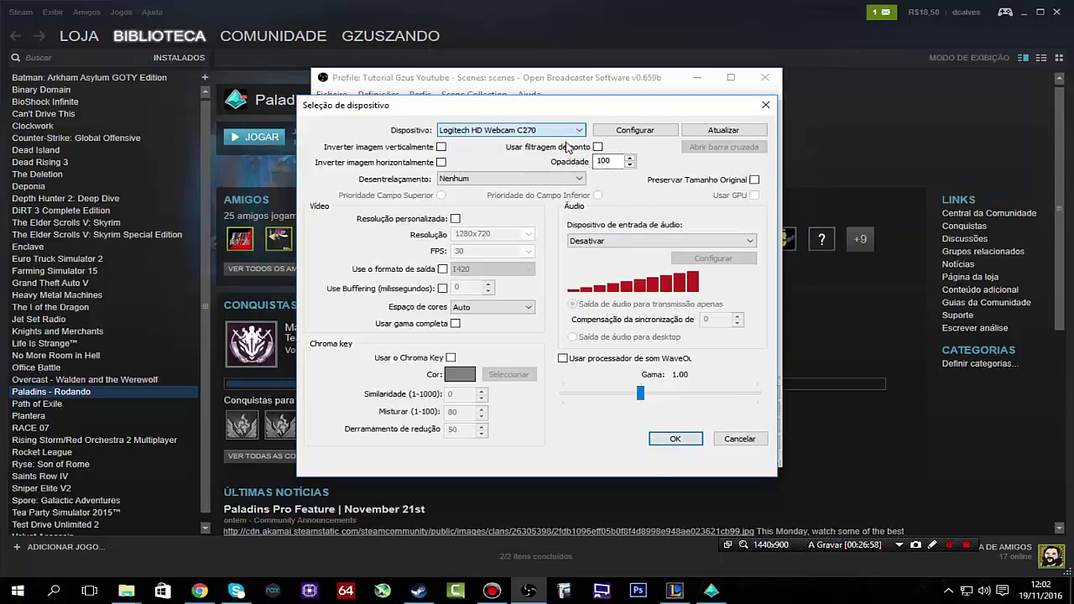
click(676, 438)
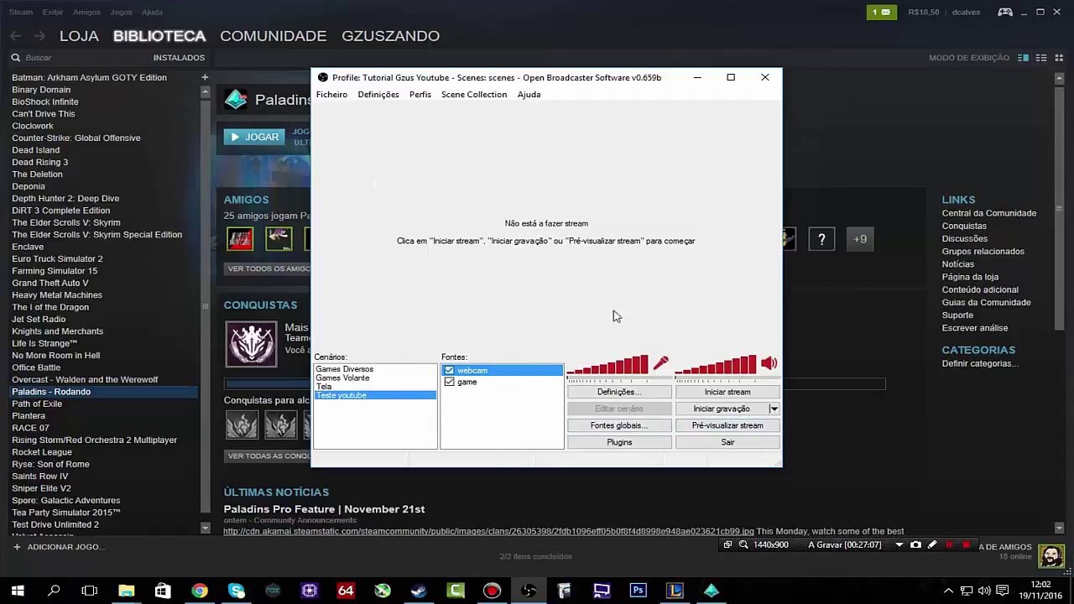
Preview the stream with scene editing on, shrink the webcam image to about a third of the scene's width, and move it to the upper-right corner.
click(741, 432)
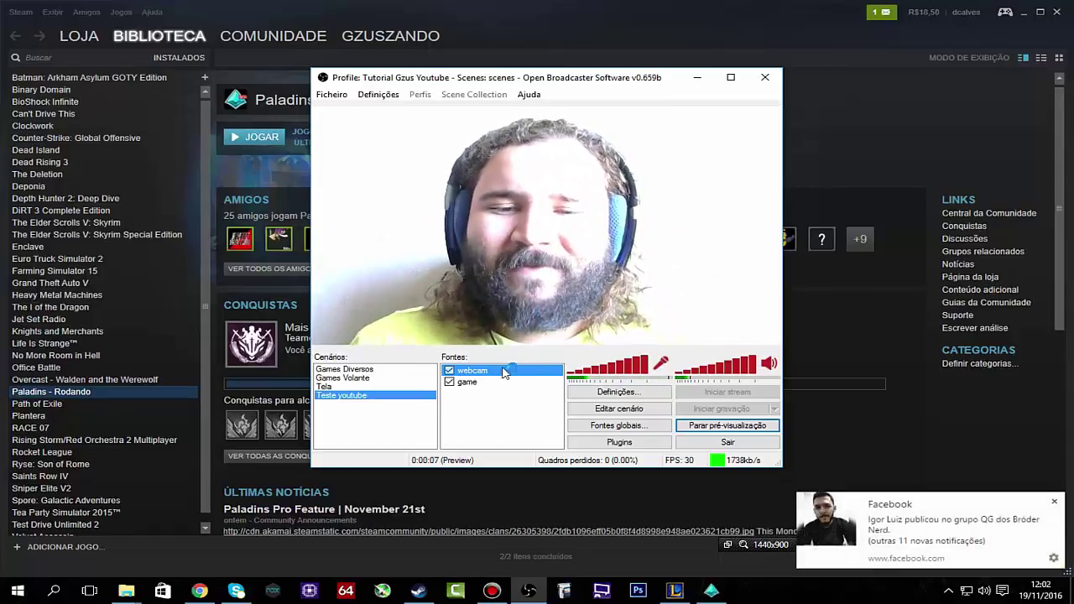
click(621, 415)
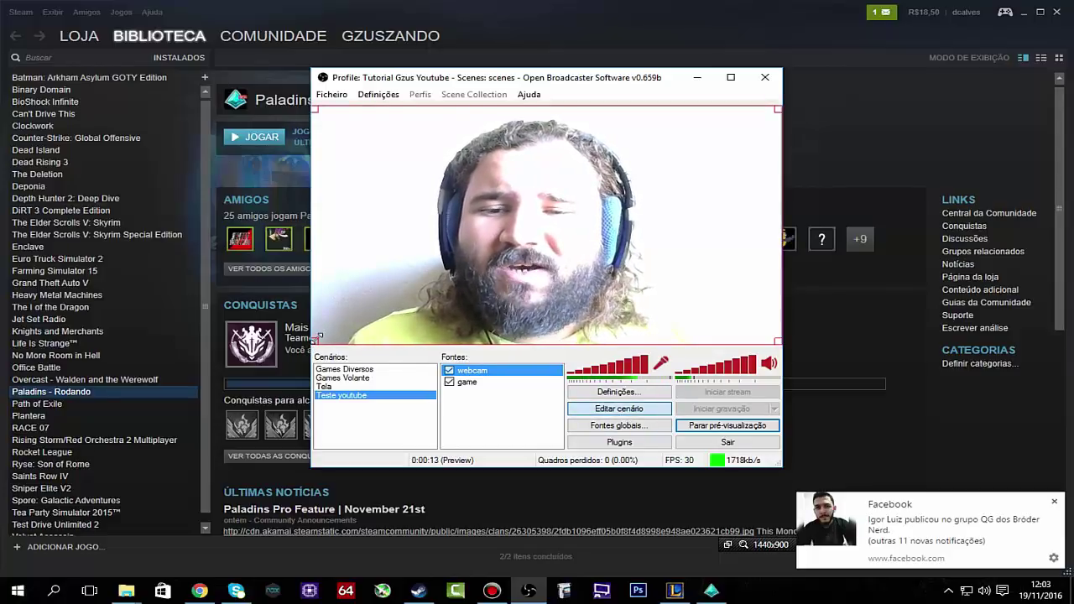
drag(319, 335, 445, 275)
drag(777, 110, 587, 199)
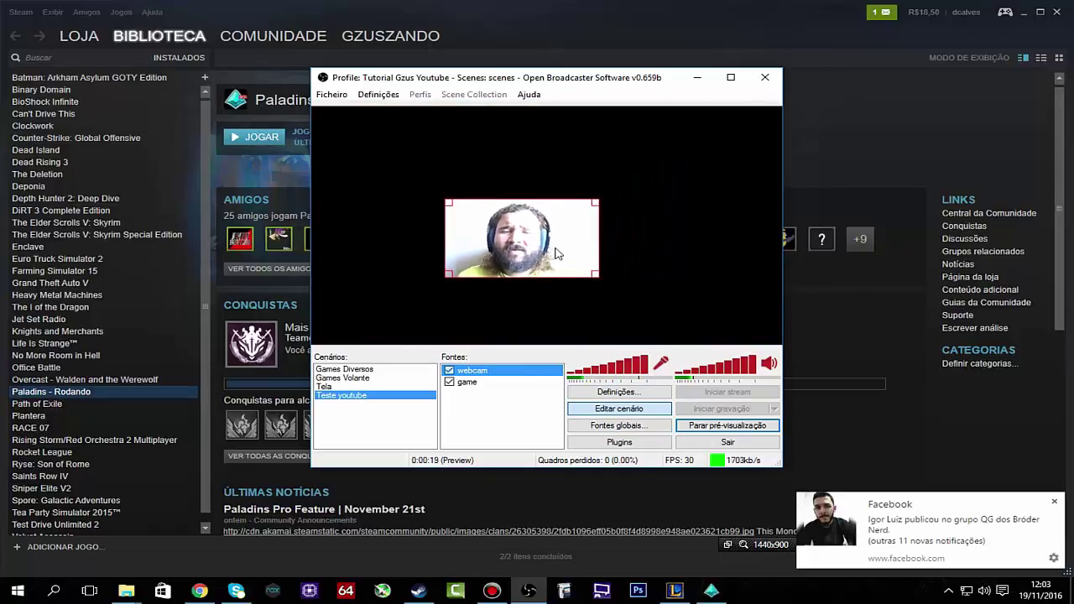
drag(554, 249, 727, 171)
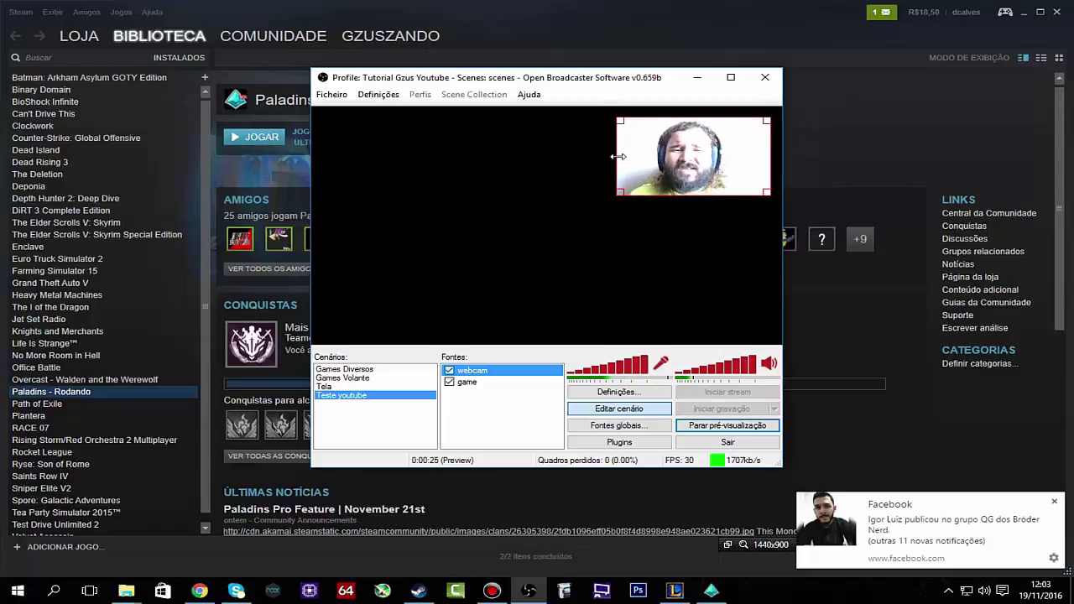
Fine-tune the webcam image's size from its left edge, making it slightly smaller within the scene's upper-right corner.
drag(618, 155, 654, 153)
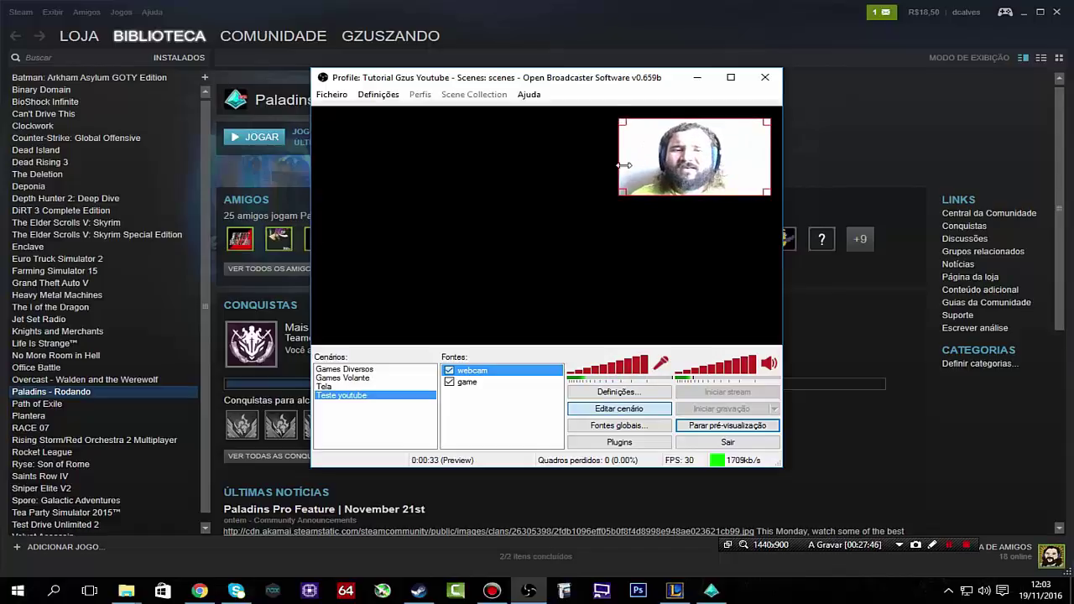
drag(593, 168, 623, 168)
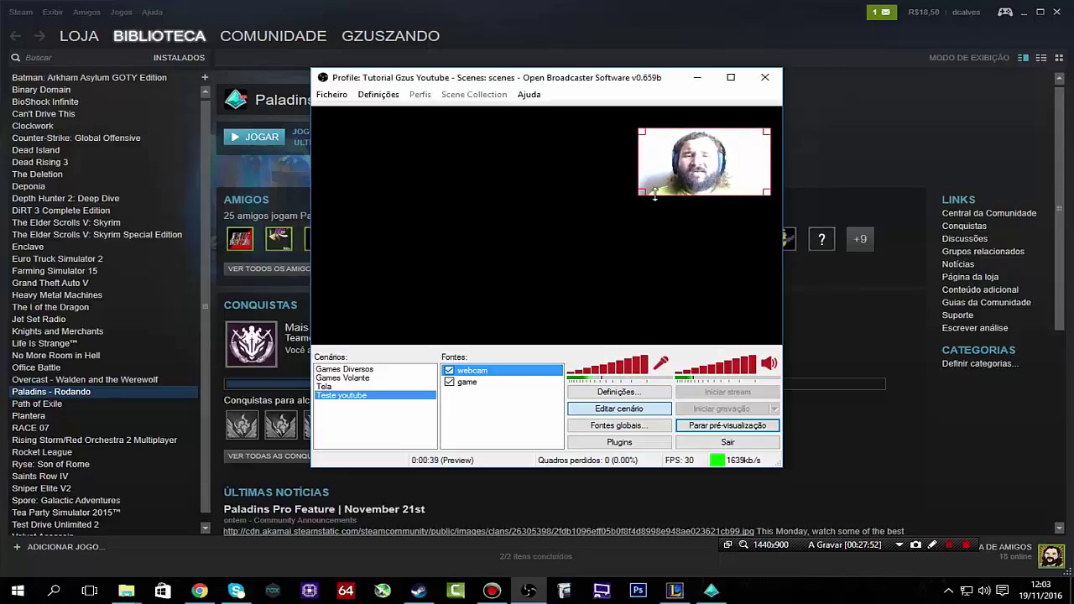
drag(645, 168, 626, 167)
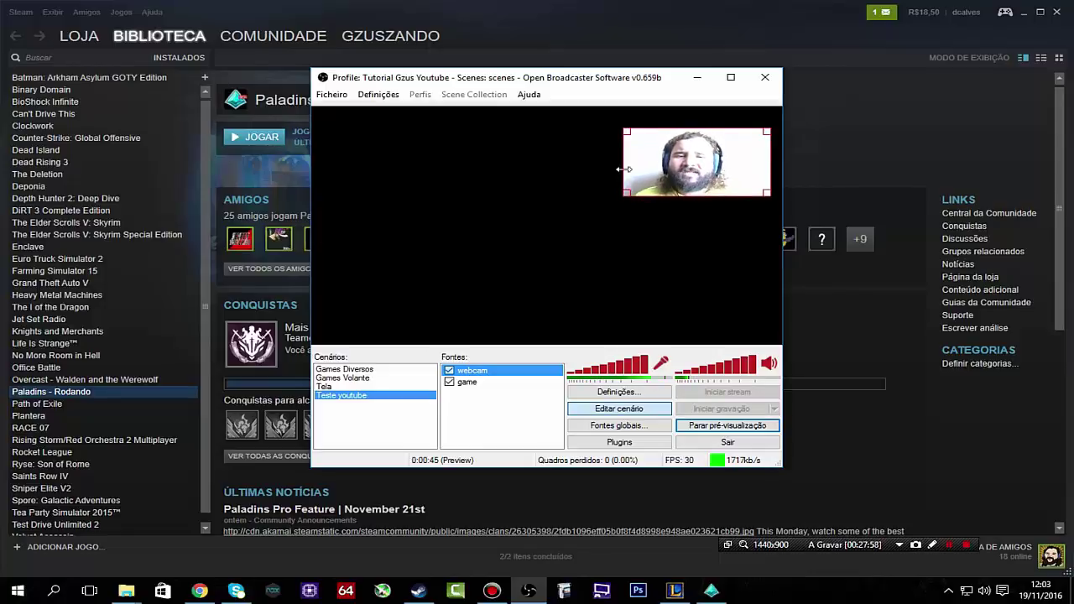
Crop the webcam image narrower on both sides around the face and move it into the scene's upper-right corner.
drag(624, 169, 693, 170)
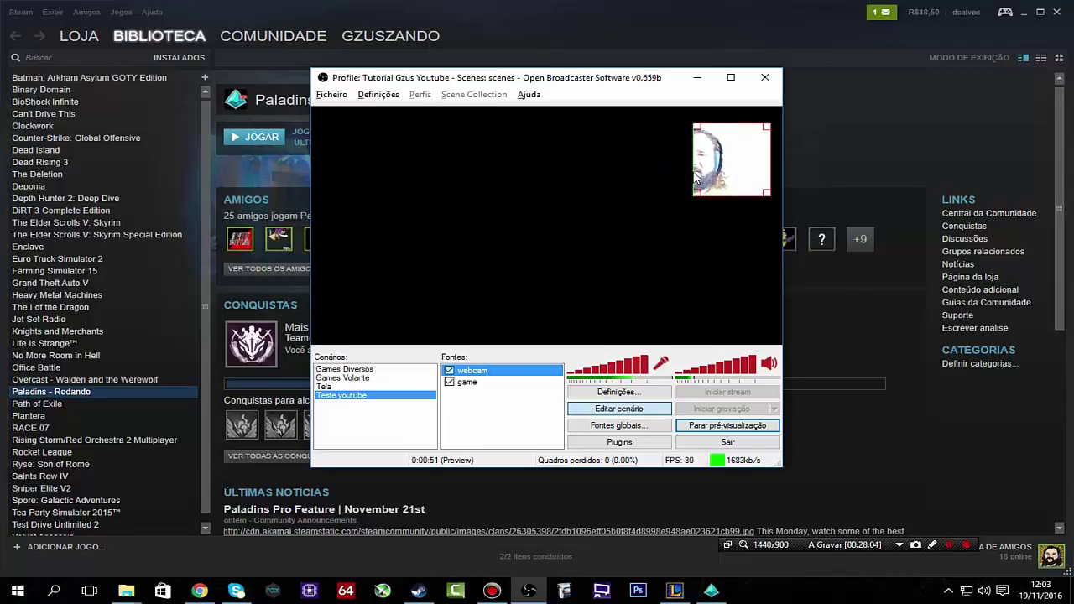
drag(693, 171, 627, 170)
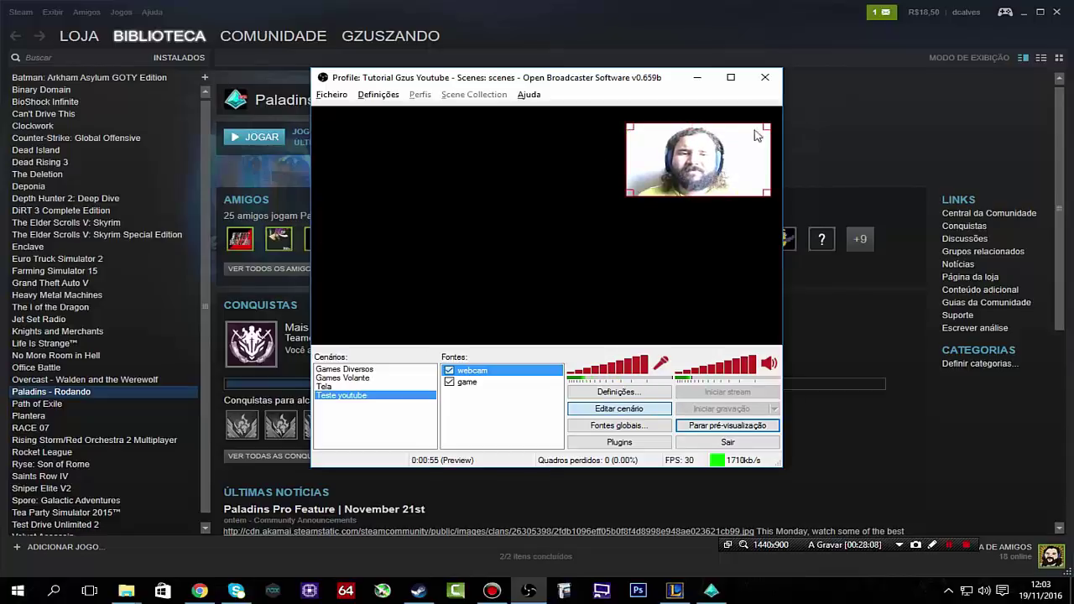
mouse_move(767, 128)
mouse_down()
mouse_move(742, 137)
mouse_move(751, 130)
mouse_up()
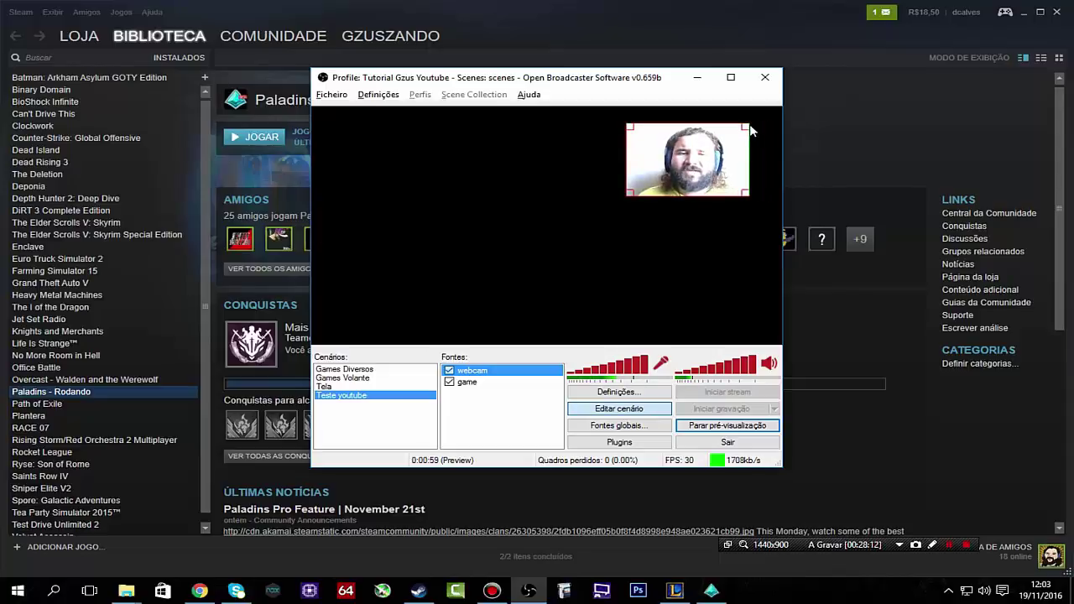
drag(702, 158, 726, 150)
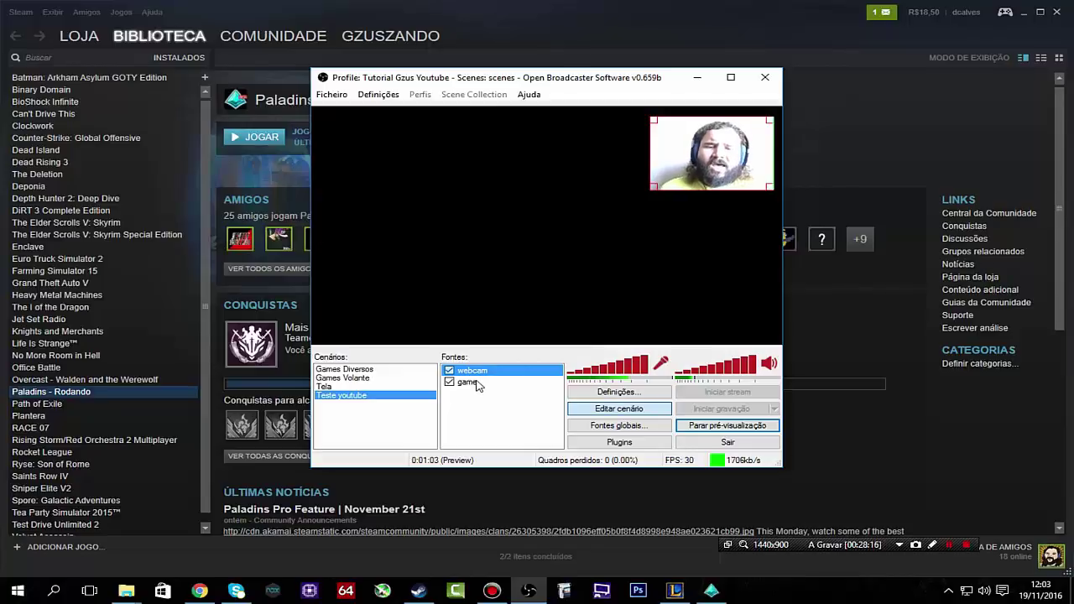
Select the game source, switch to Paladins to claim the daily reward, and return to Open Broadcaster Software.
click(477, 383)
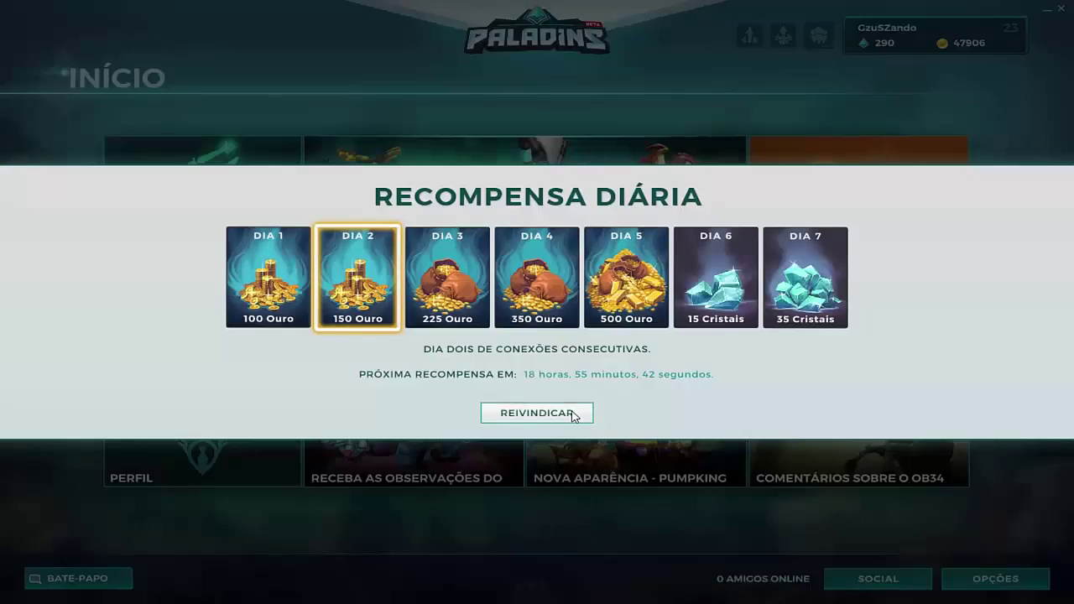
click(574, 413)
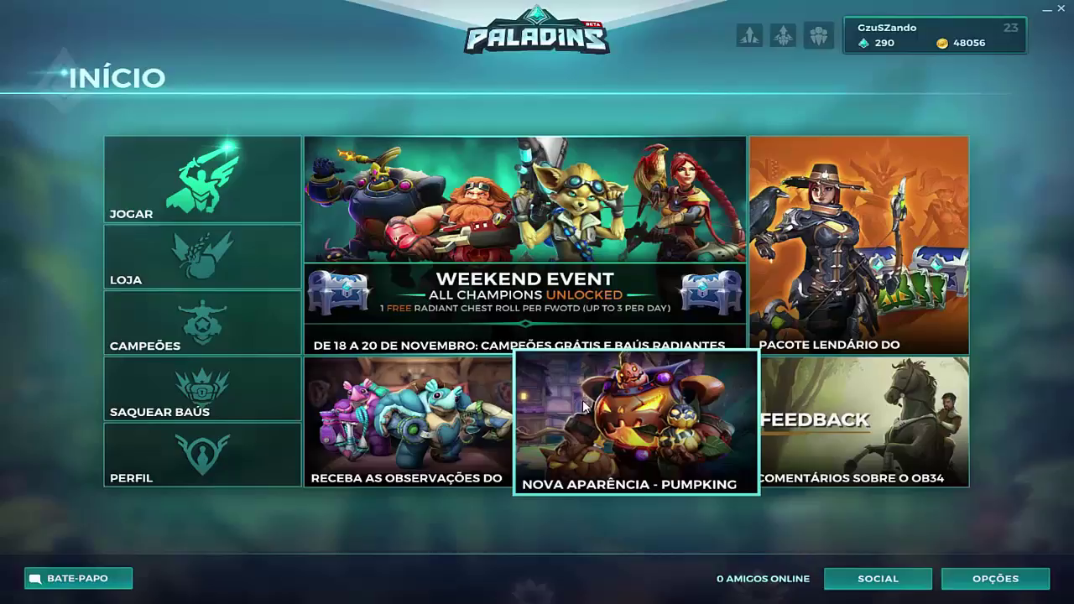
key(alt+Tab)
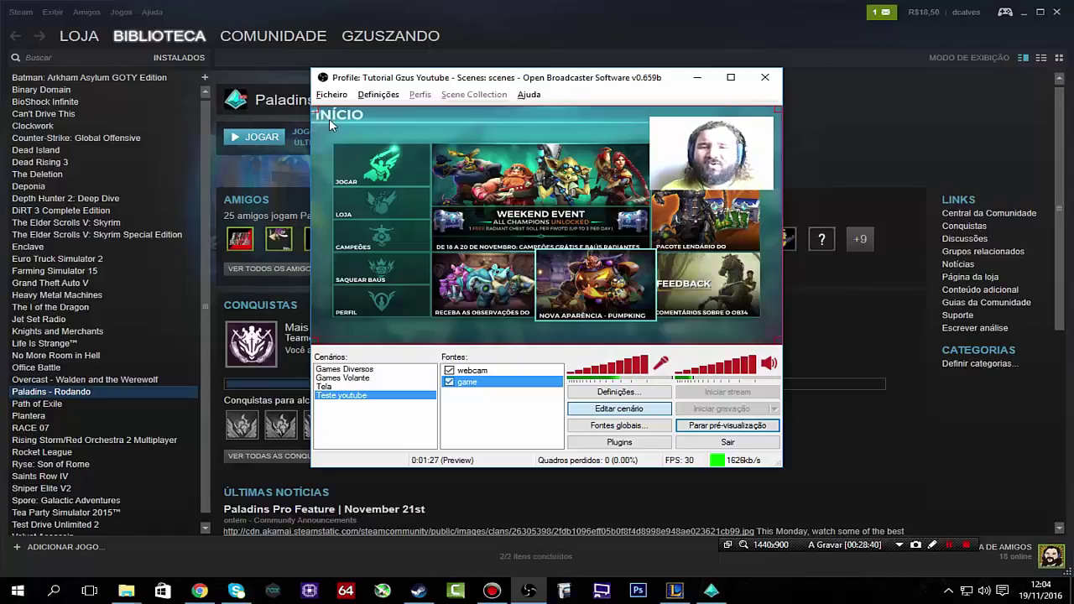
Scale the game capture down from its upper-left and lower-right corners, shifting it slightly, so the whole Paladins screen fits inside the scene.
drag(334, 120, 356, 132)
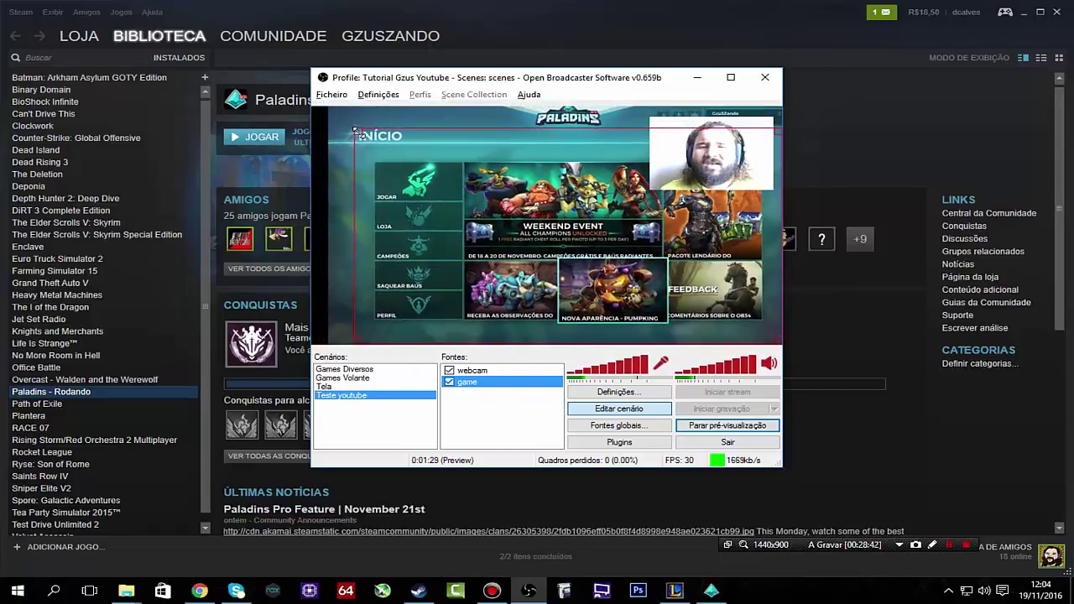
drag(672, 281, 662, 274)
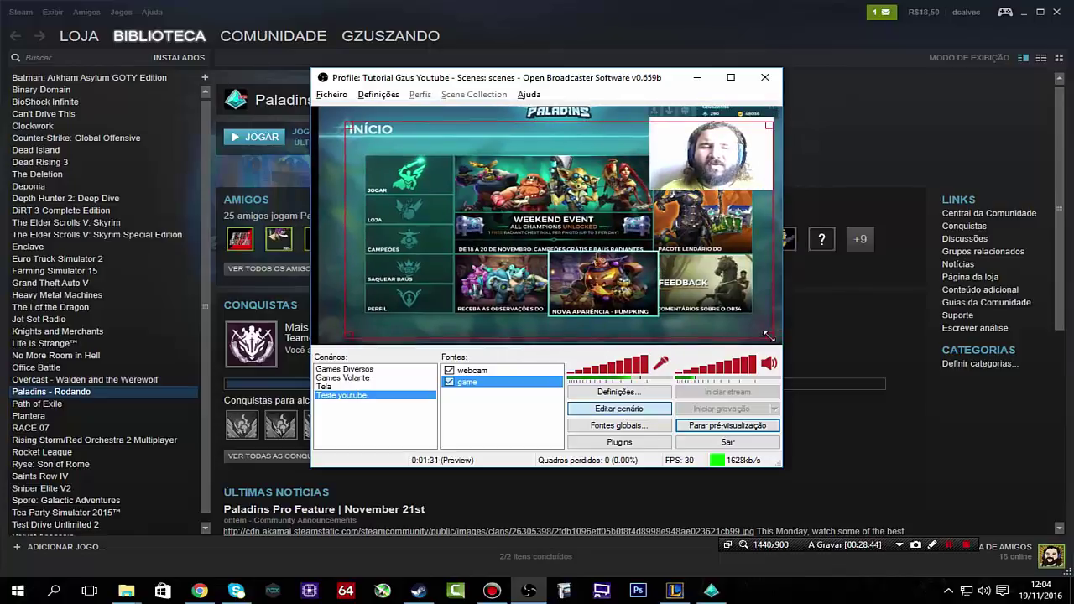
drag(766, 336, 723, 314)
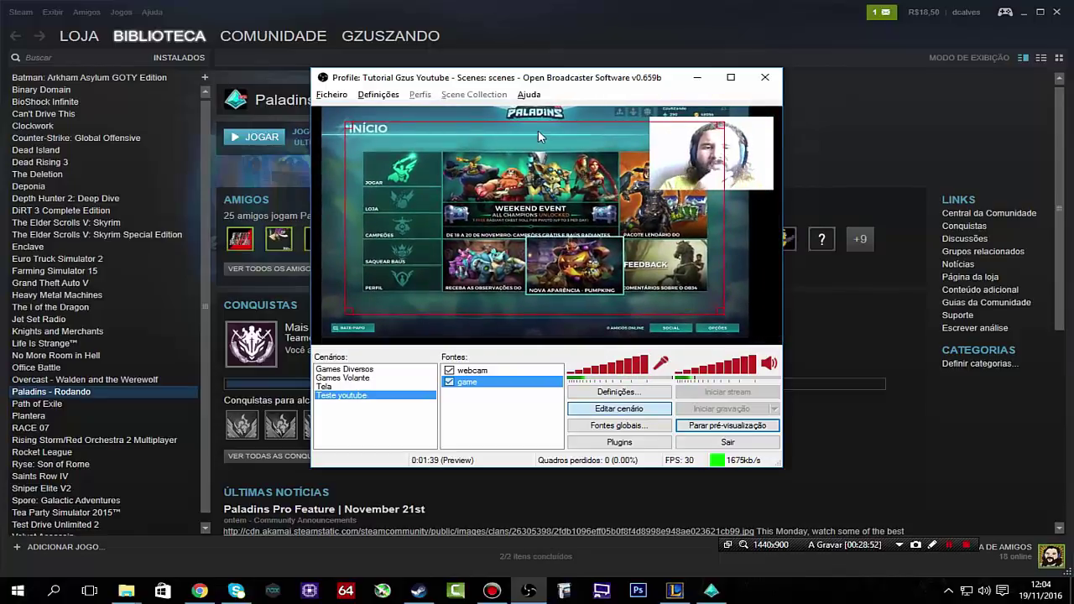
drag(351, 126, 421, 147)
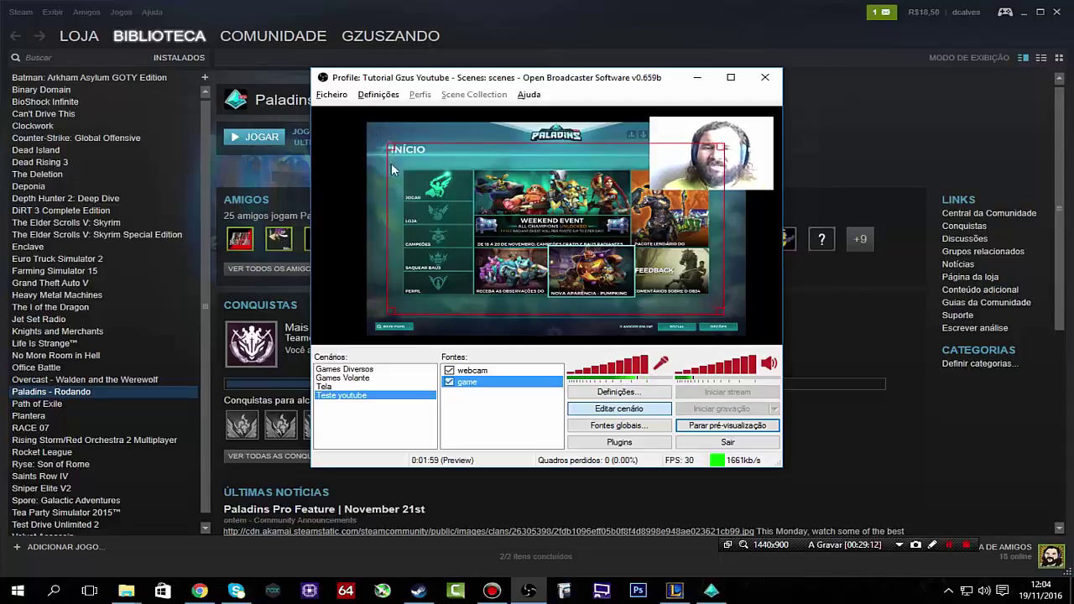
Enlarge the game capture from its corners and stretch its left and right sides to nearly fill the scene.
mouse_move(389, 144)
mouse_down()
mouse_move(318, 123)
mouse_move(367, 143)
mouse_up()
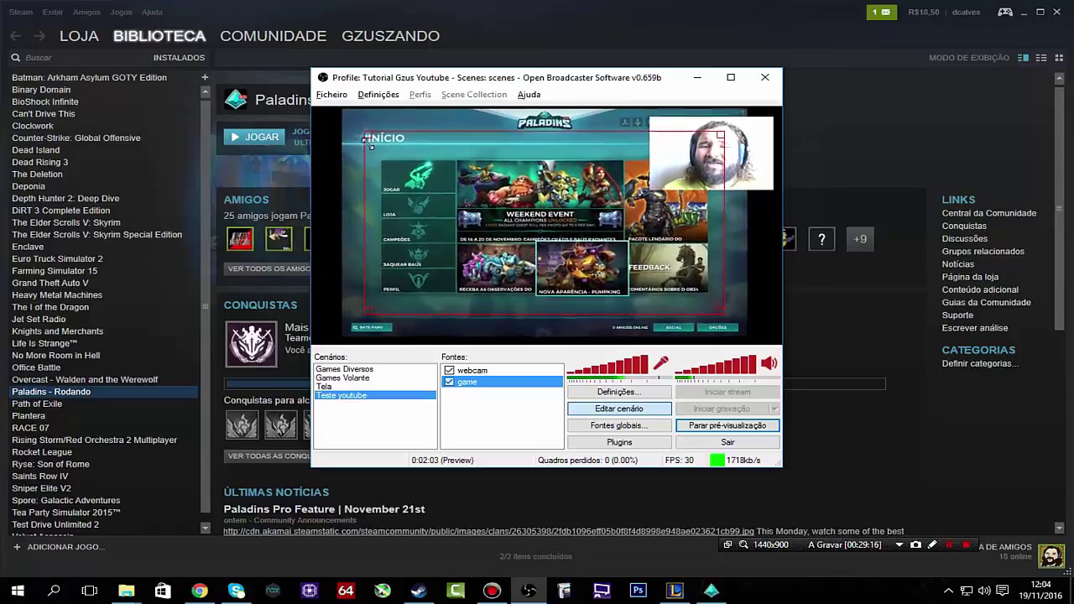
drag(723, 309, 737, 319)
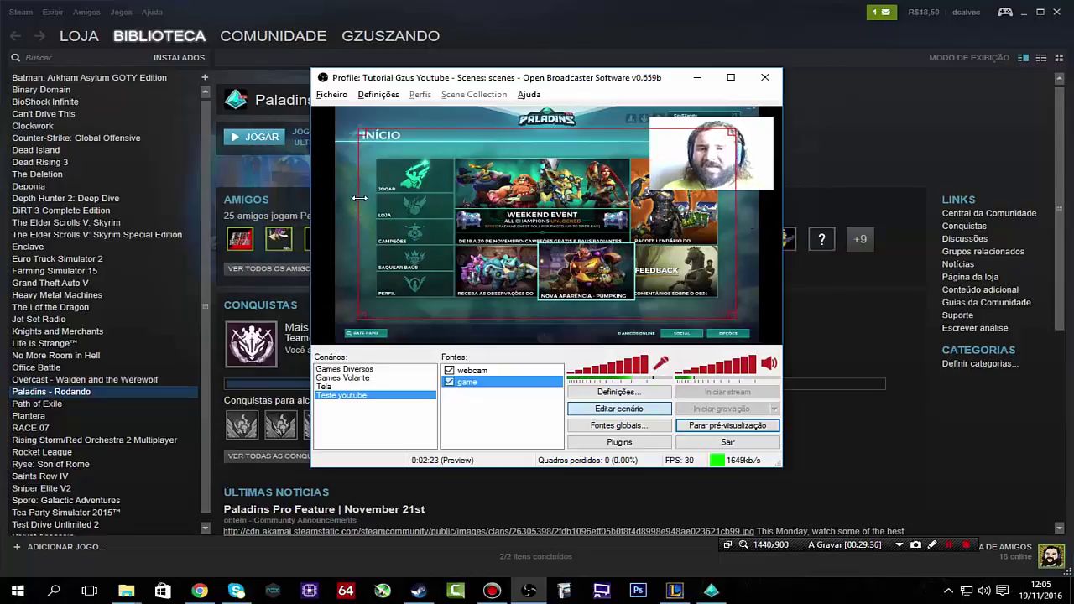
drag(359, 198, 335, 198)
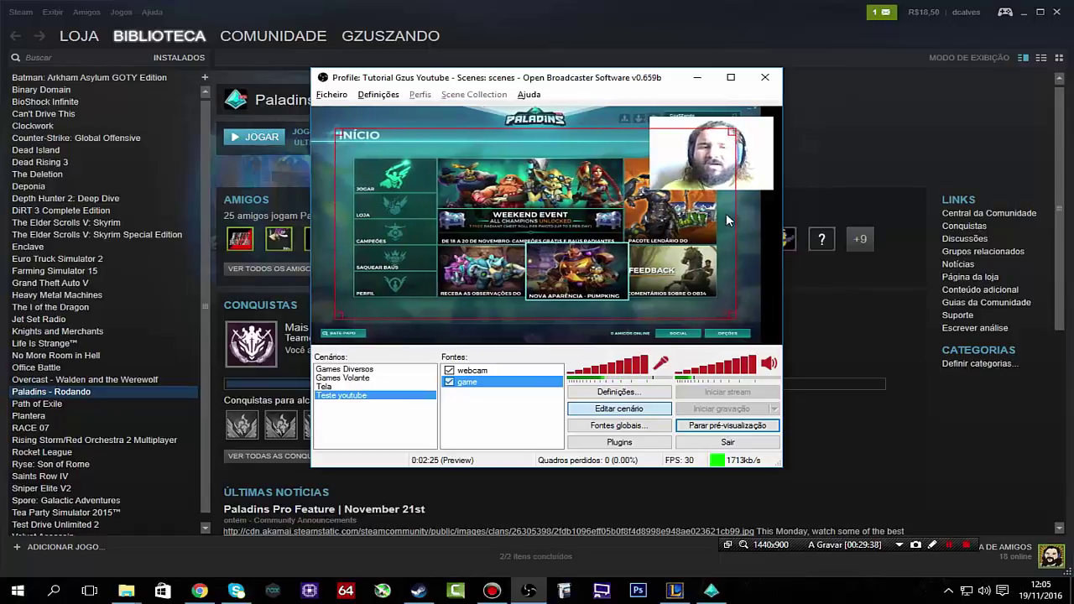
drag(736, 219, 754, 221)
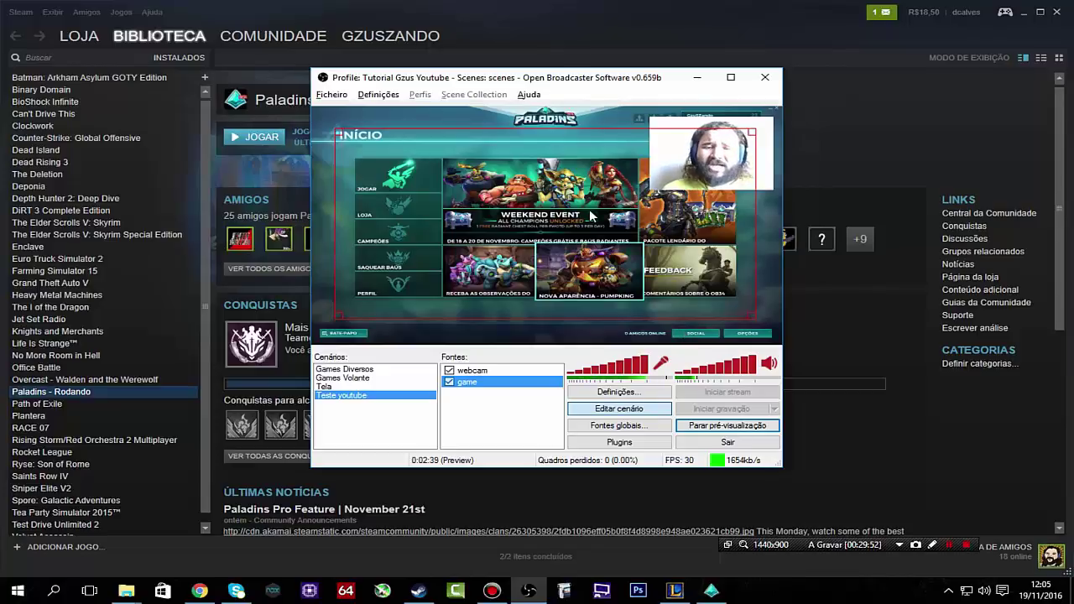
Add an image source named "borda" to the Teste youtube scene.
right_click(501, 411)
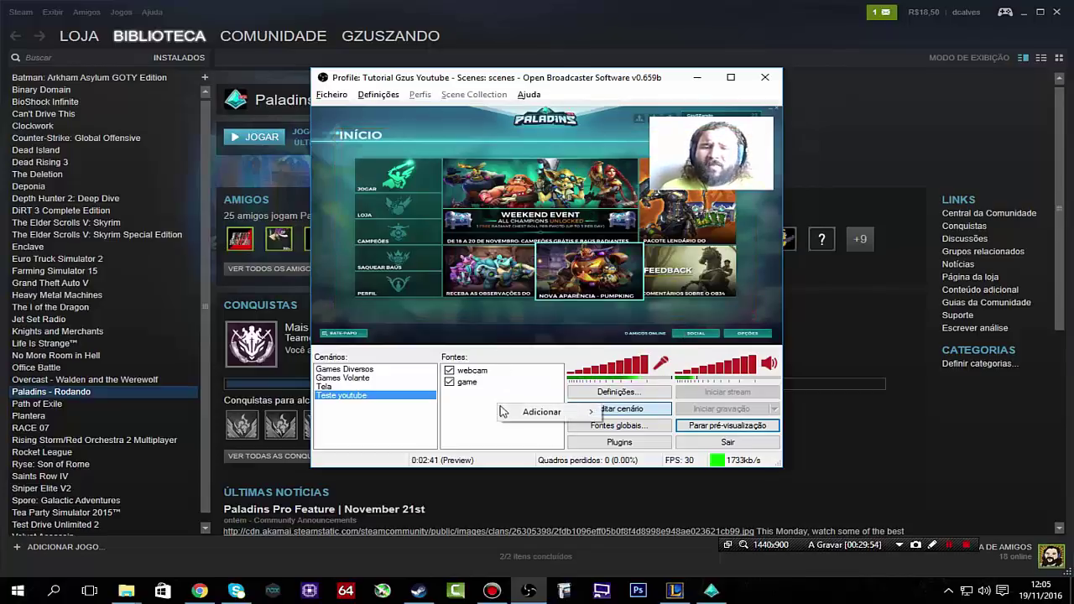
mouse_move(545, 411)
click(642, 442)
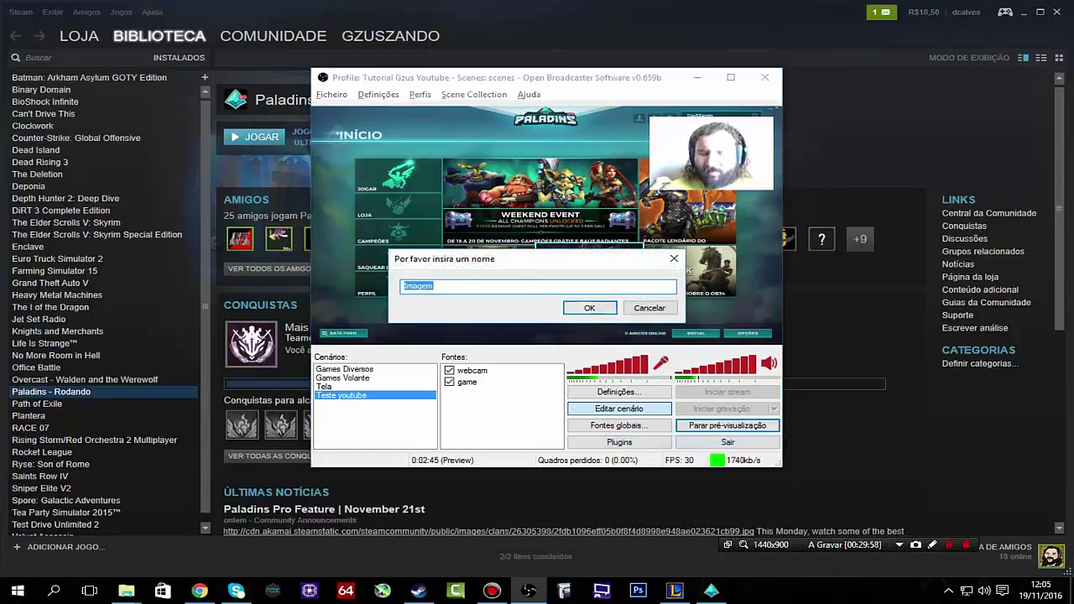
text(borda)
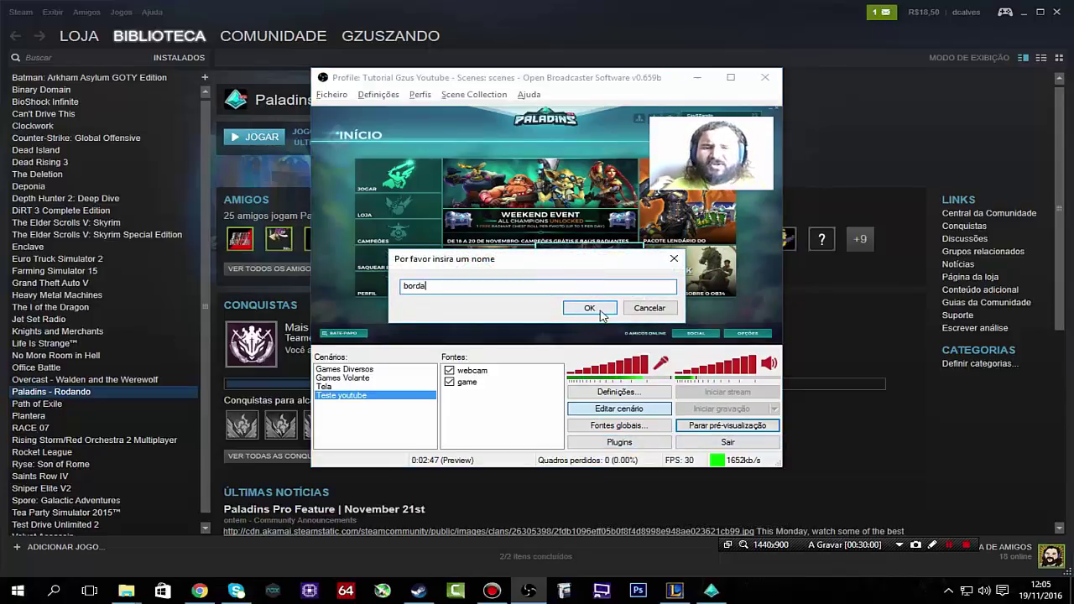
click(599, 309)
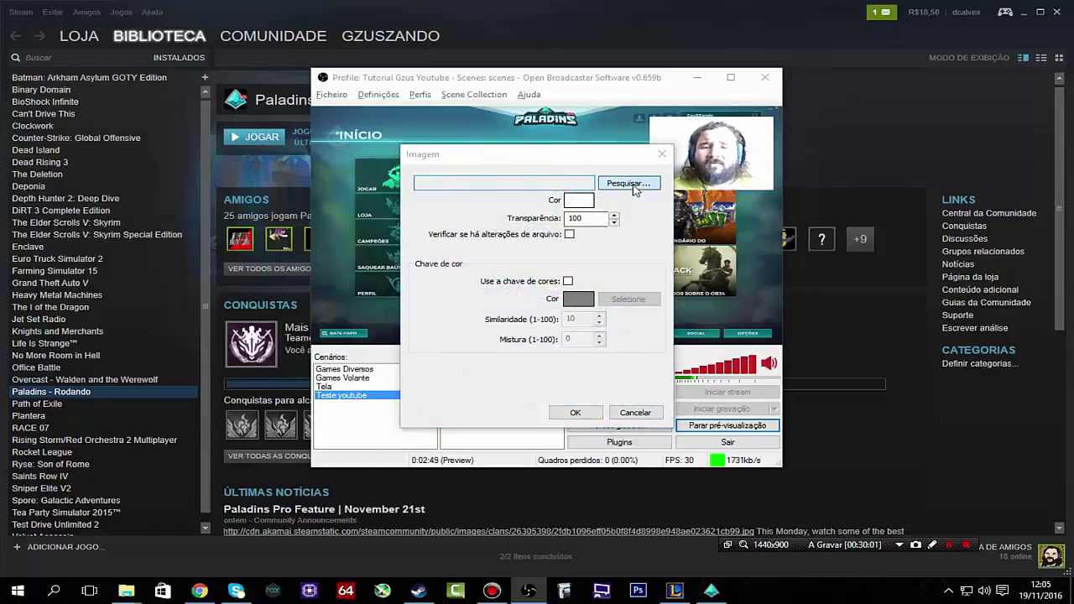
Browse the img folder and choose "borda volante.png" as the file for the borda image source.
click(631, 185)
scroll(778, 346, down, 5)
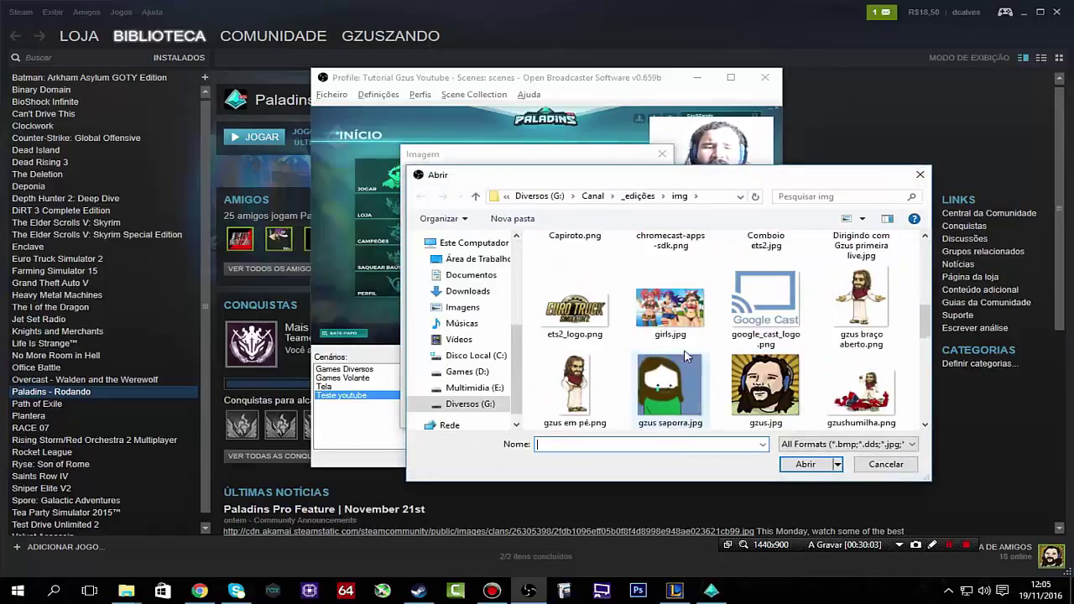
scroll(778, 346, up, 1)
scroll(776, 348, down, 6)
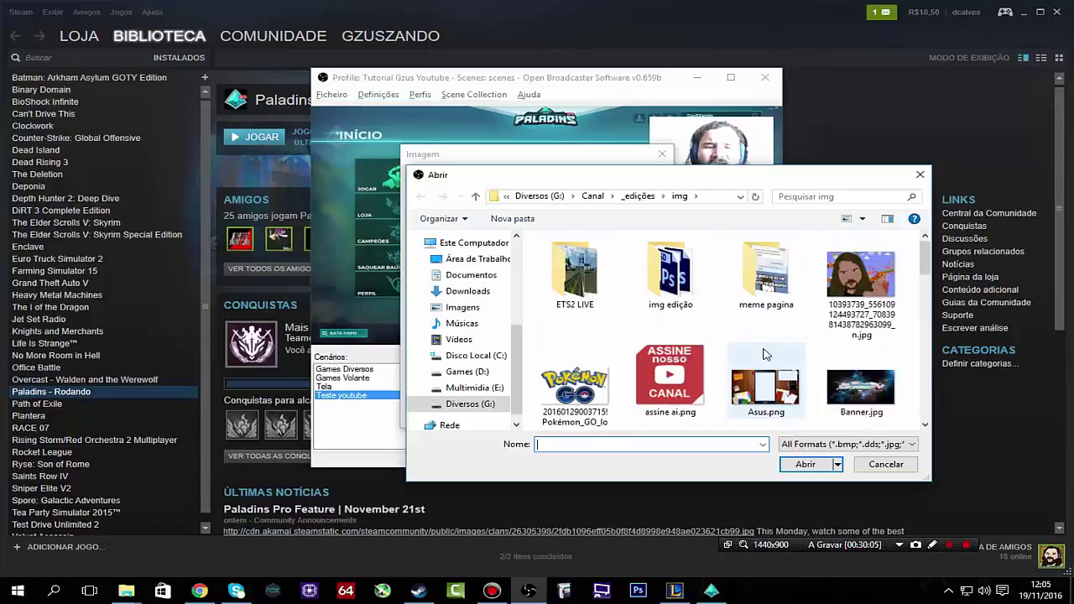
scroll(763, 352, up, 5)
scroll(763, 353, down, 5)
scroll(713, 354, down, 4)
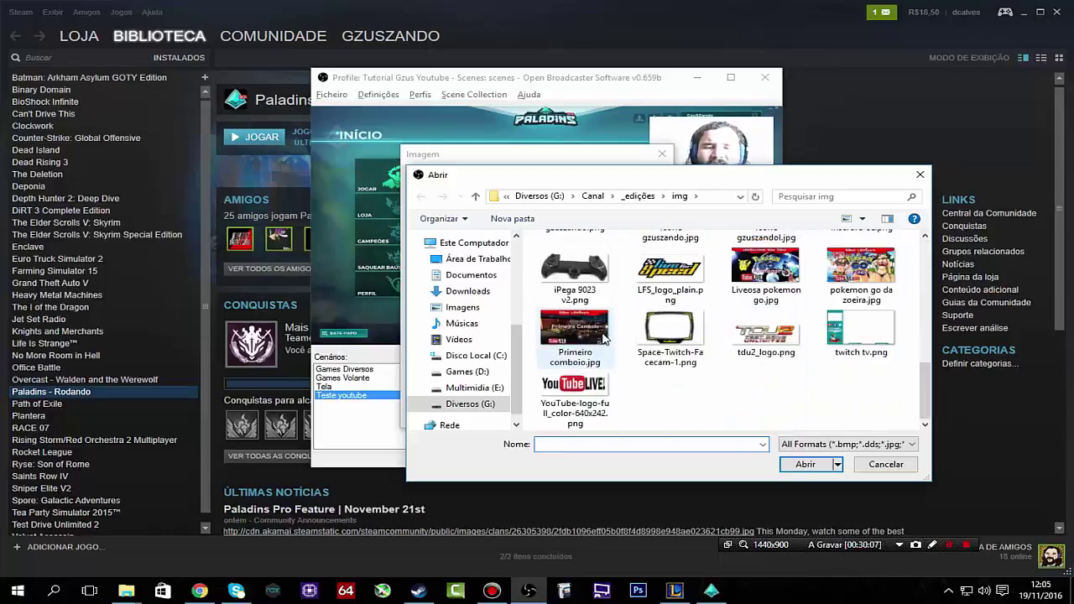
scroll(664, 356, up, 4)
scroll(671, 356, up, 3)
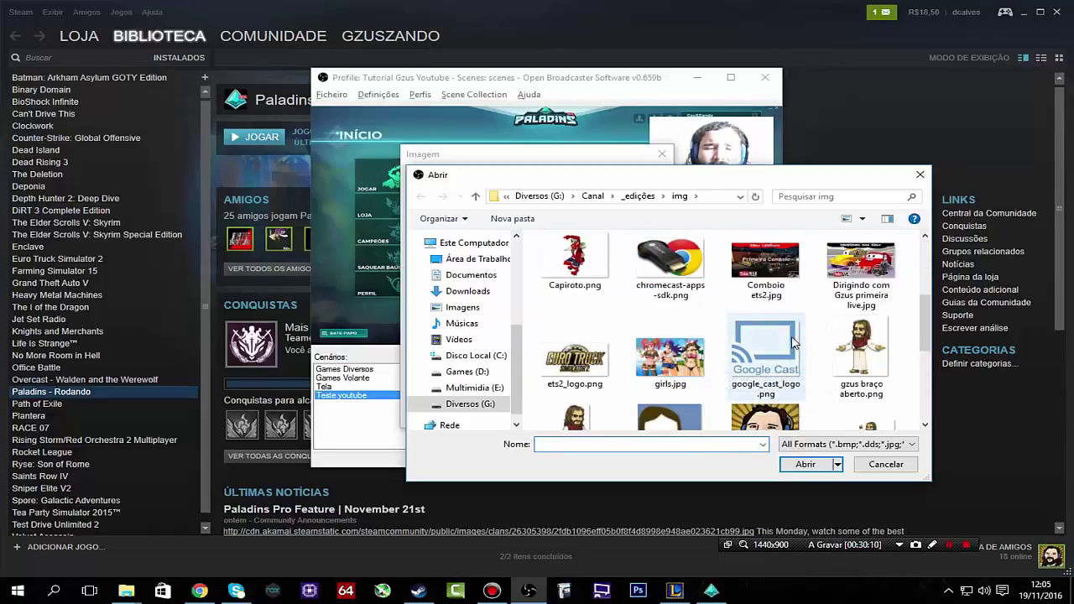
scroll(801, 346, up, 3)
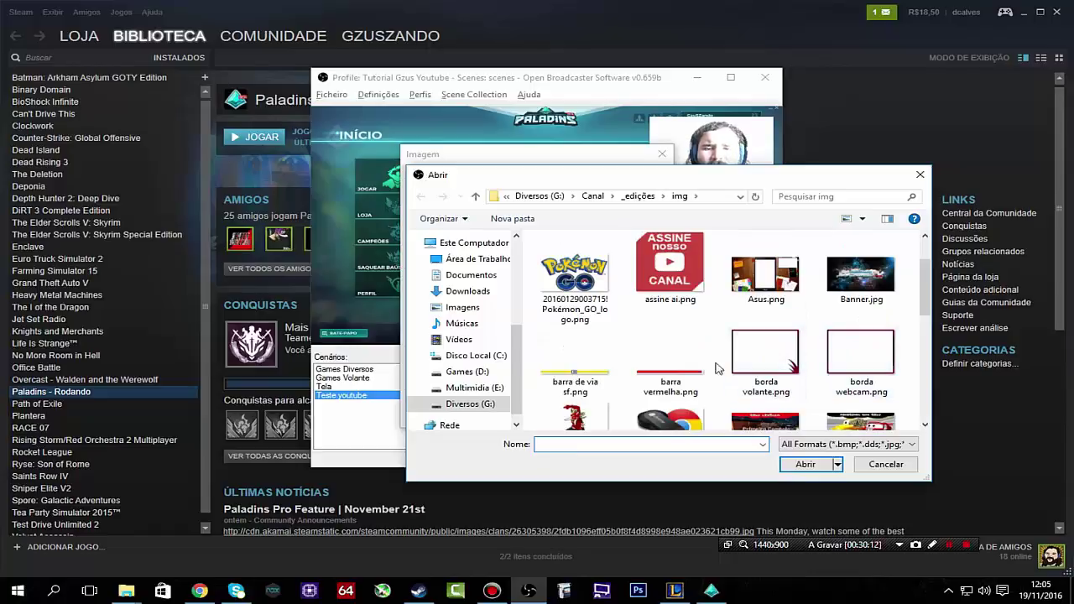
scroll(746, 390, up, 2)
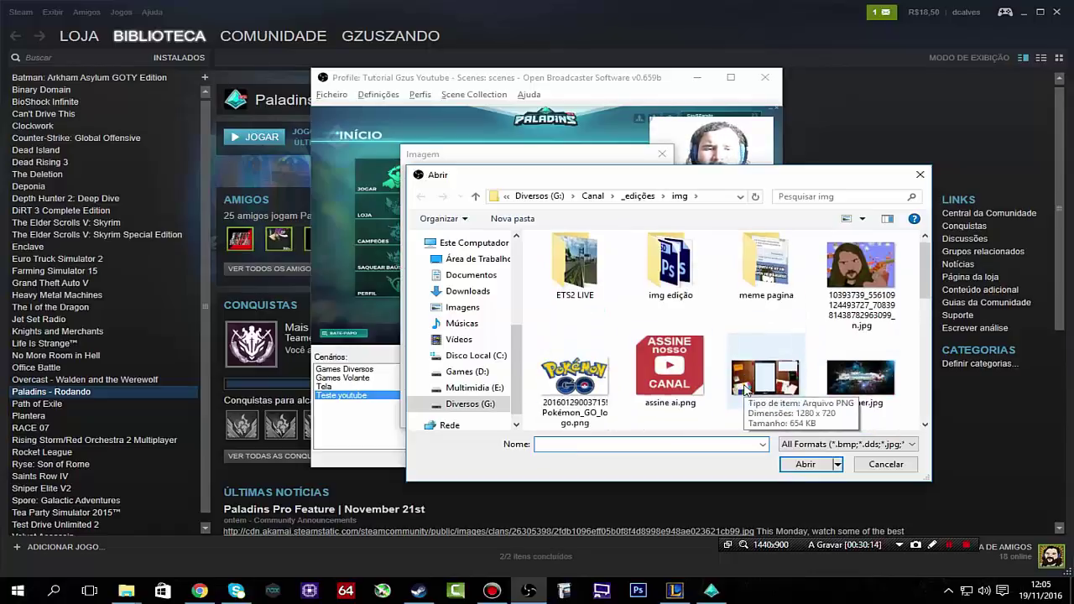
scroll(746, 385, down, 3)
scroll(746, 386, up, 3)
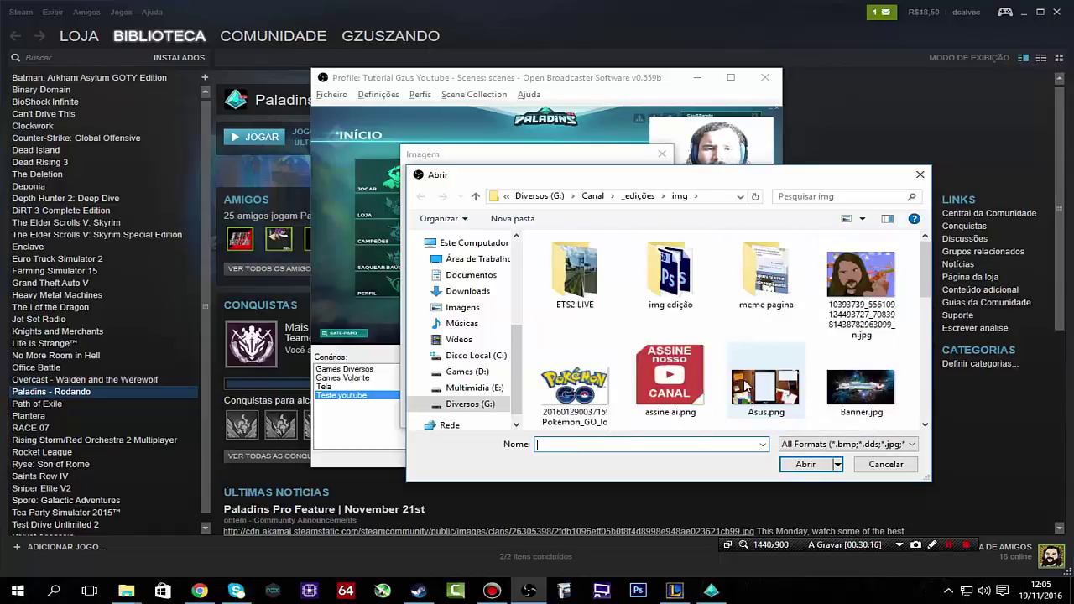
scroll(746, 386, down, 5)
scroll(746, 386, up, 2)
scroll(745, 386, down, 2)
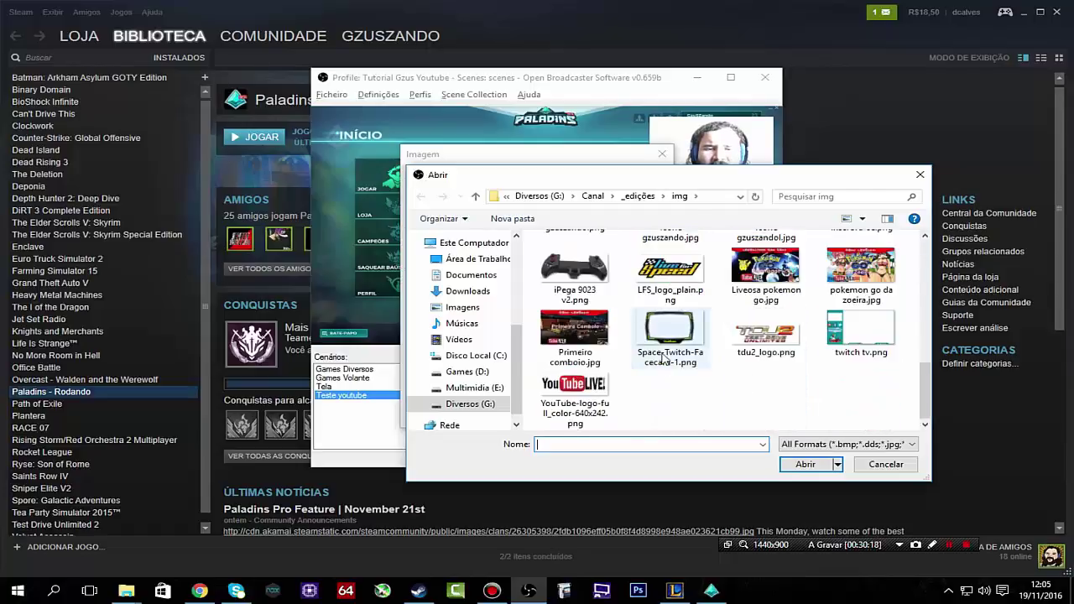
scroll(759, 382, up, 8)
scroll(761, 379, down, 5)
double_click(772, 316)
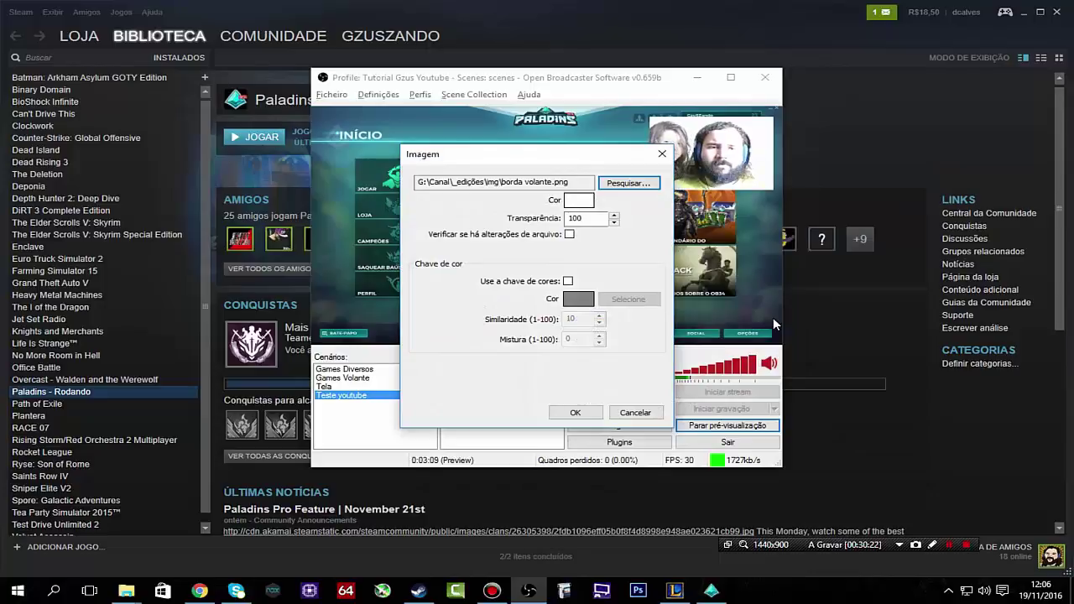
Accept the image settings and move the border image over the webcam in the scene's upper-right corner.
drag(582, 156, 330, 105)
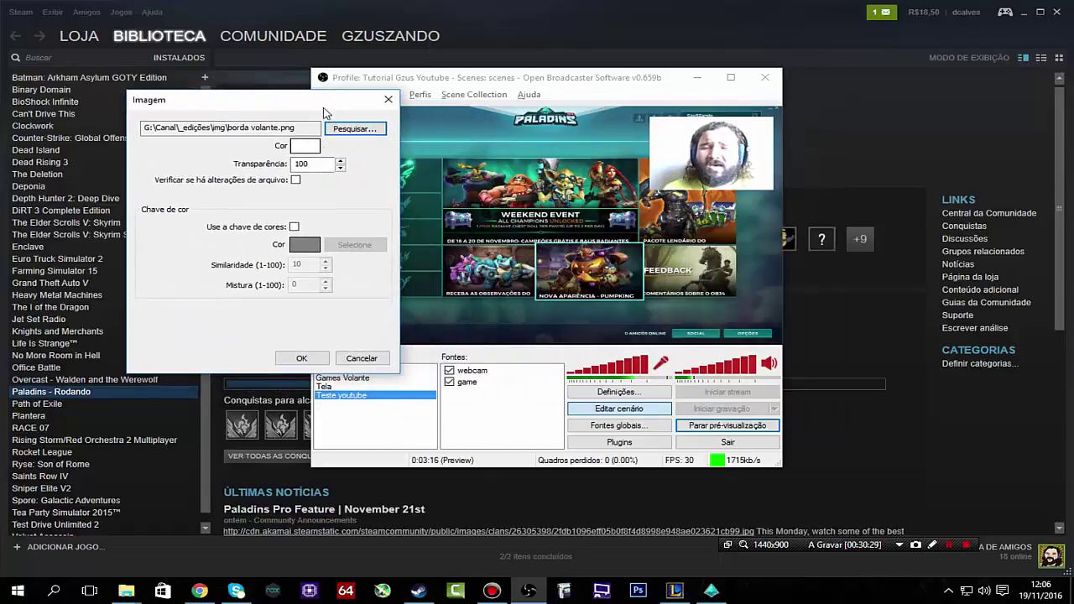
click(301, 359)
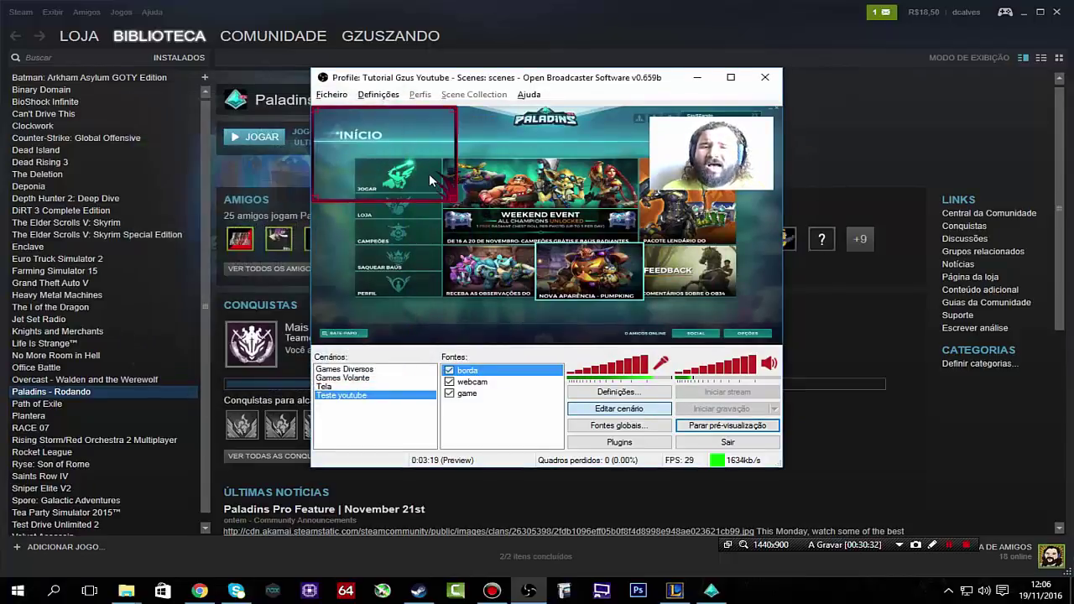
drag(427, 173, 735, 179)
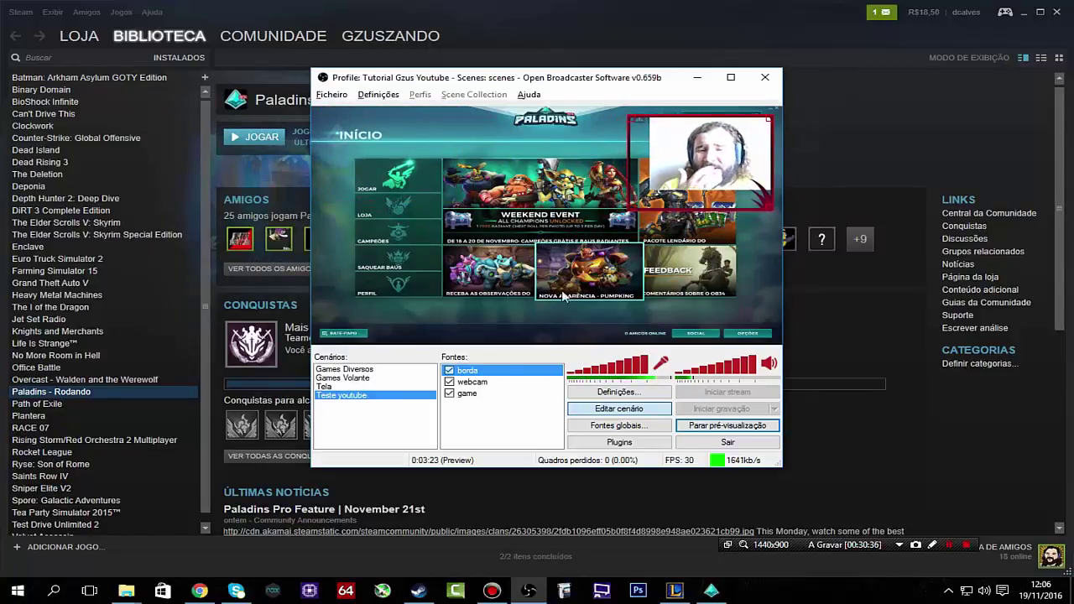
Move the game source up one position in the source order, above the webcam source.
right_click(470, 394)
mouse_move(564, 422)
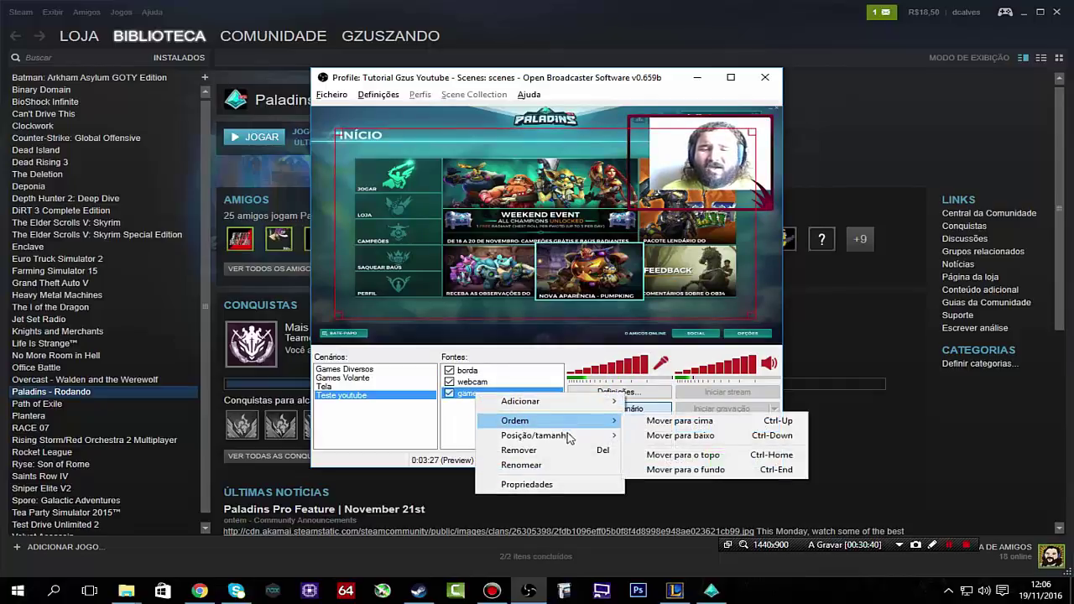
mouse_move(591, 437)
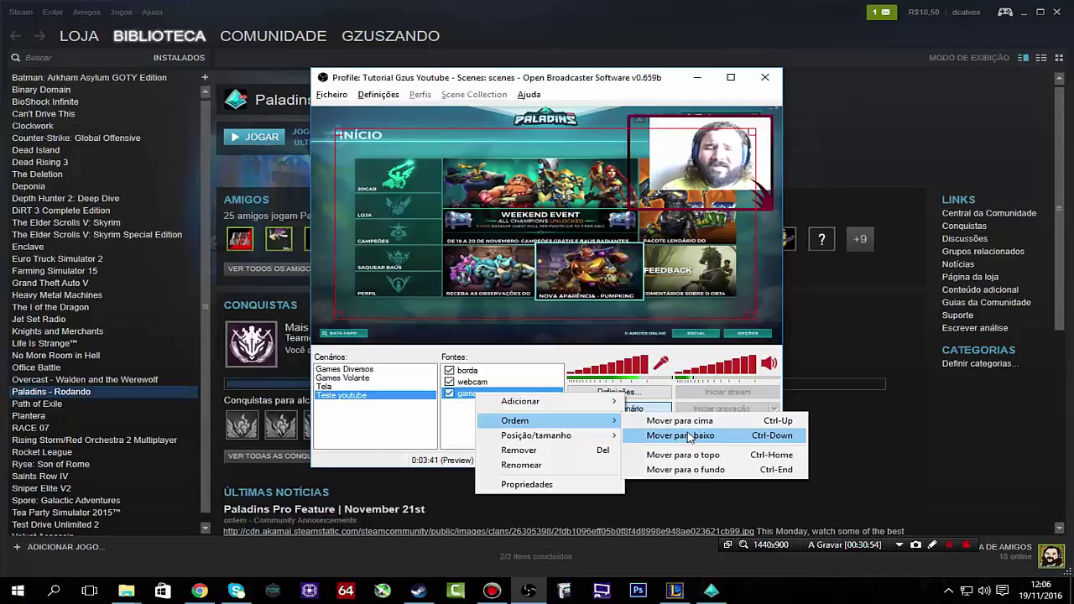
click(692, 422)
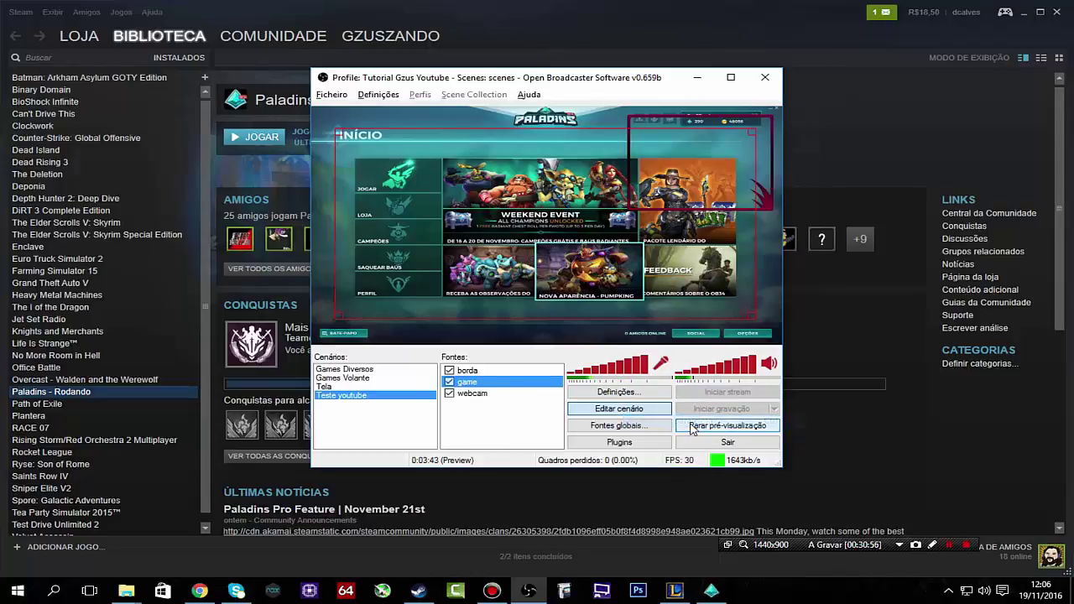
Move the webcam source up one position in the source order, above the game source.
right_click(475, 396)
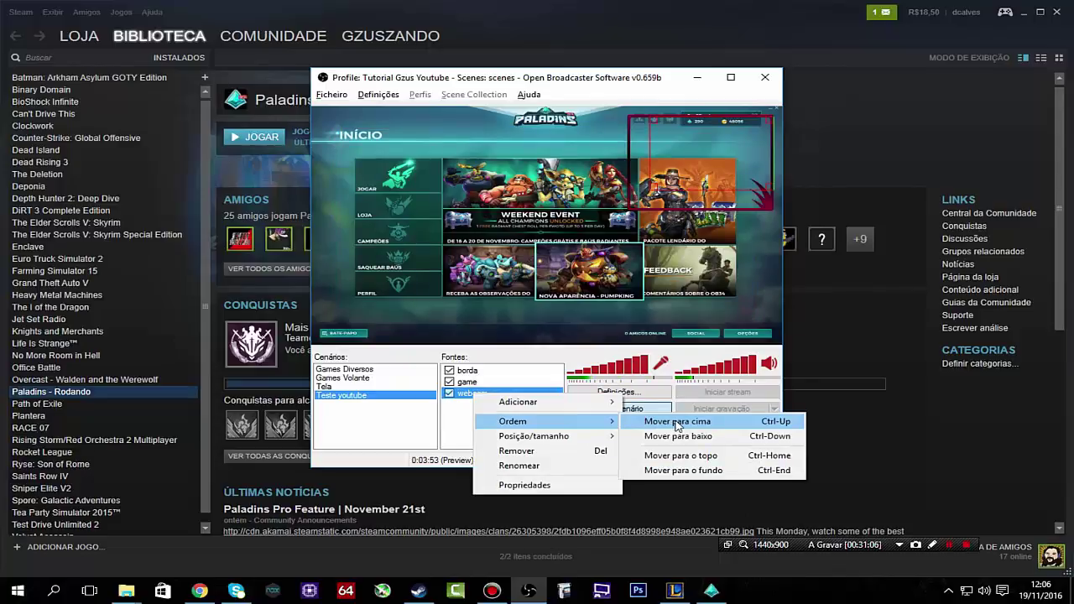
click(676, 422)
click(469, 371)
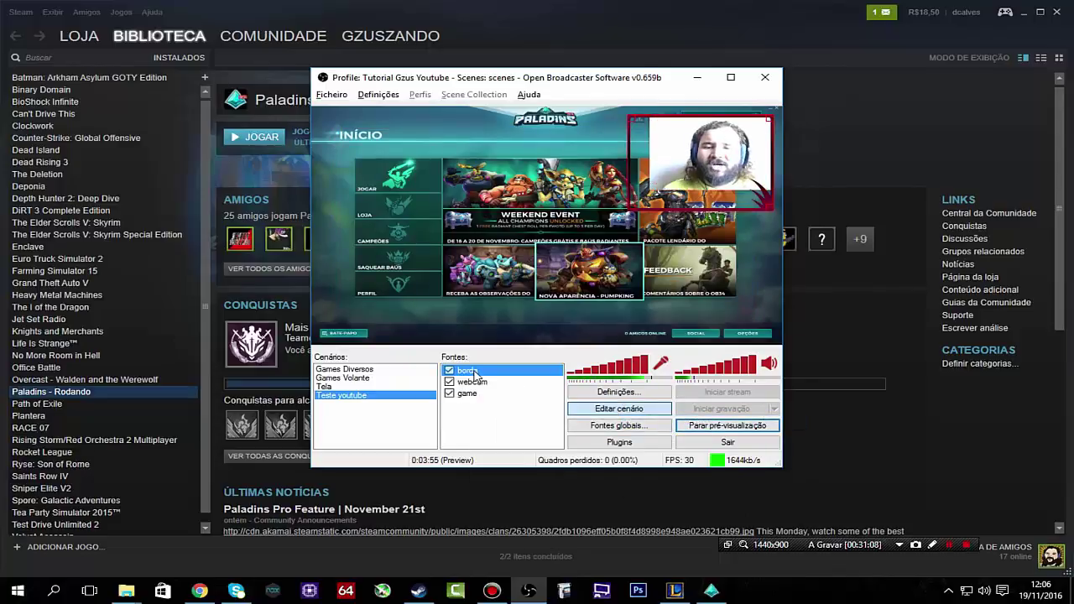
right_click(475, 375)
click(468, 399)
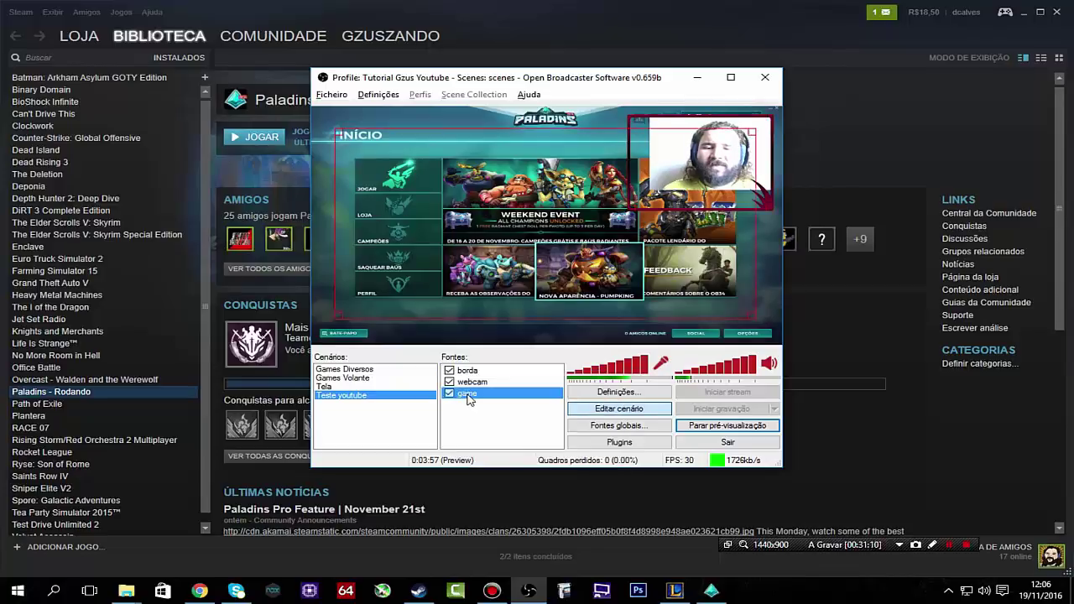
Move the game source to the top of the source order and return it to the bottom.
right_click(467, 395)
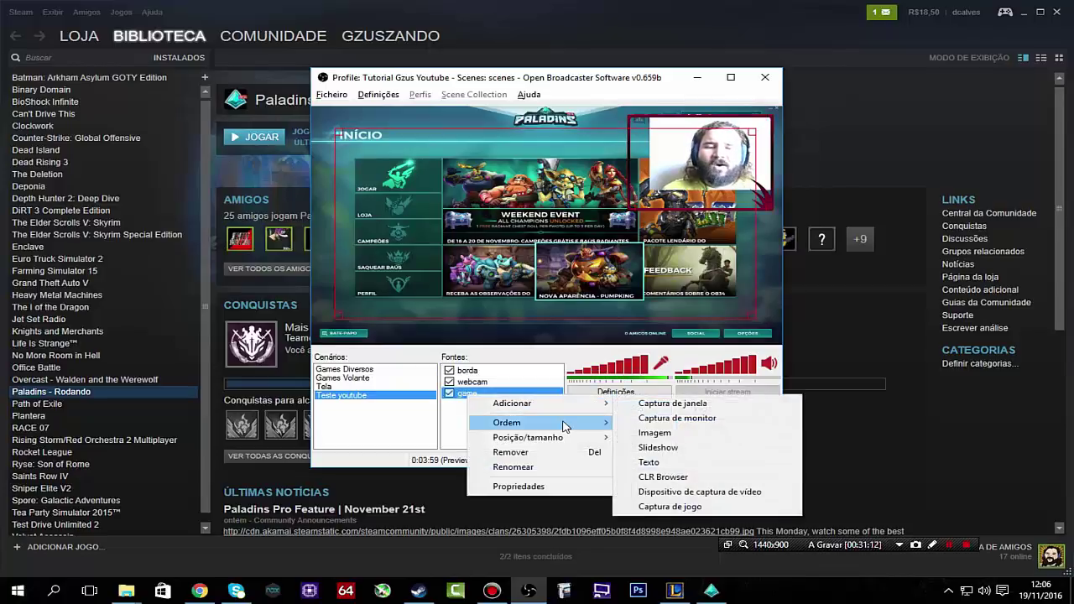
mouse_move(565, 426)
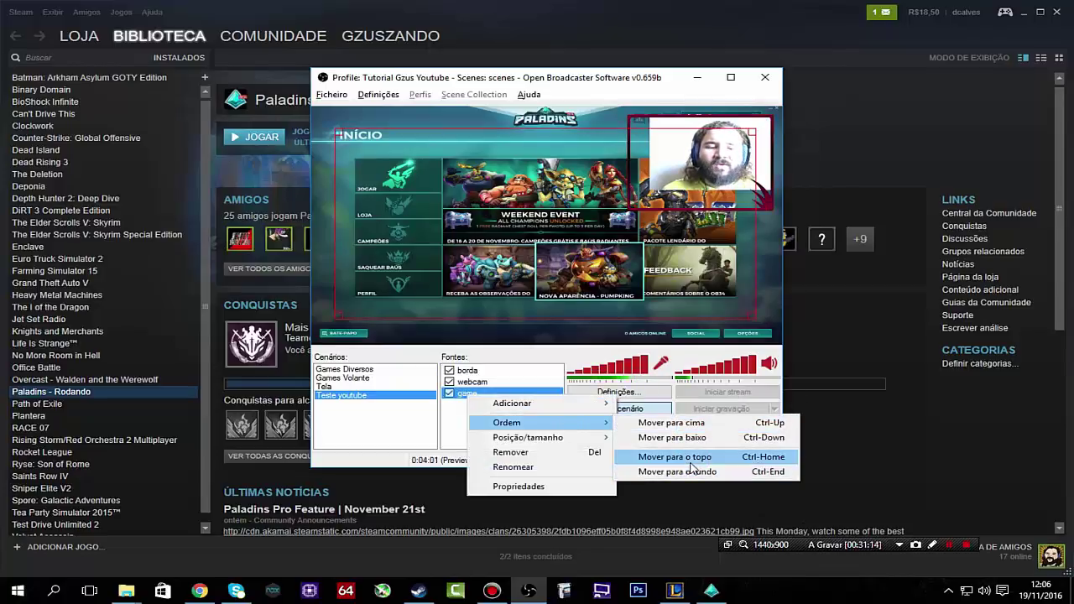
click(690, 460)
right_click(479, 373)
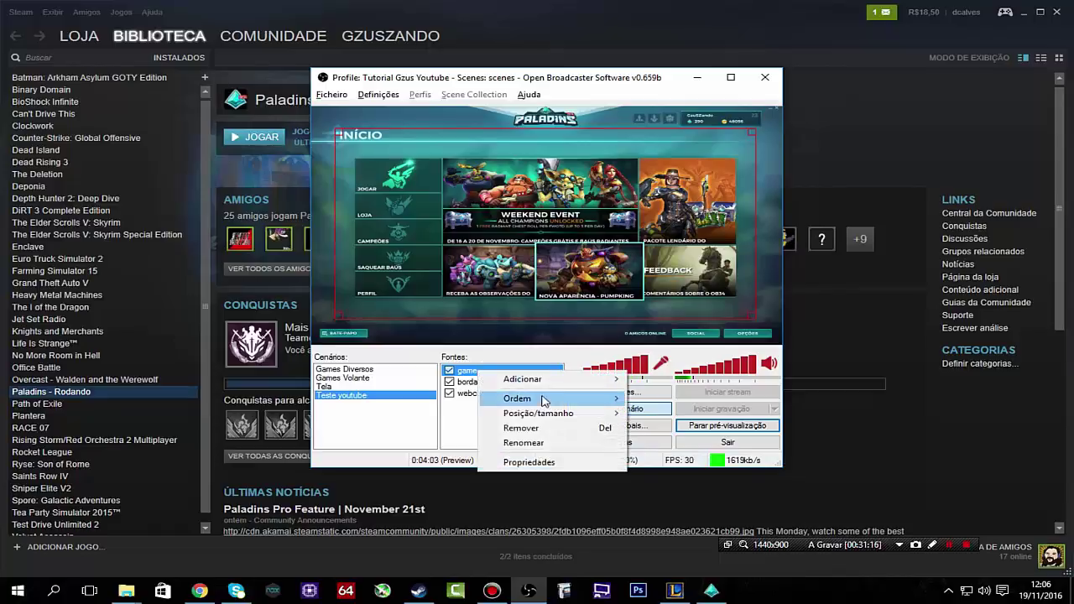
mouse_move(546, 402)
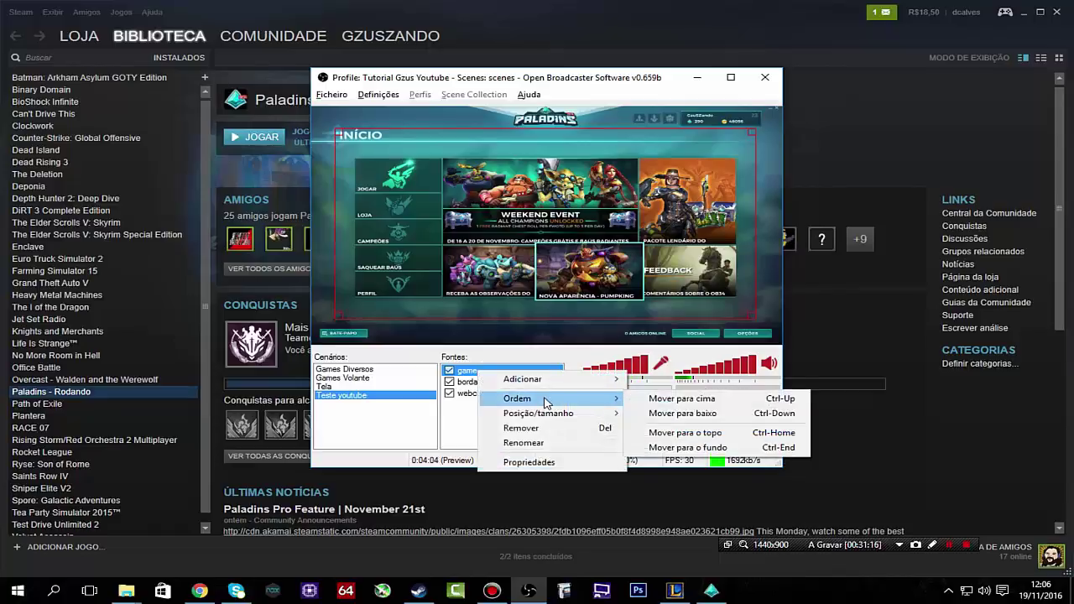
click(702, 447)
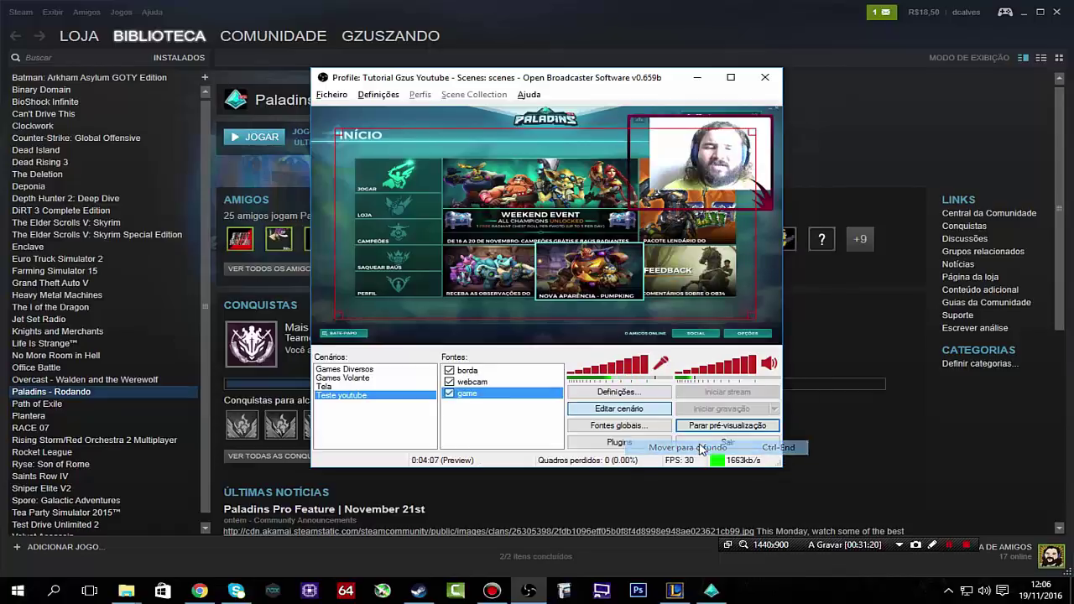
Shrink the borda image in the scene so its frame fits tightly around the webcam picture.
click(476, 374)
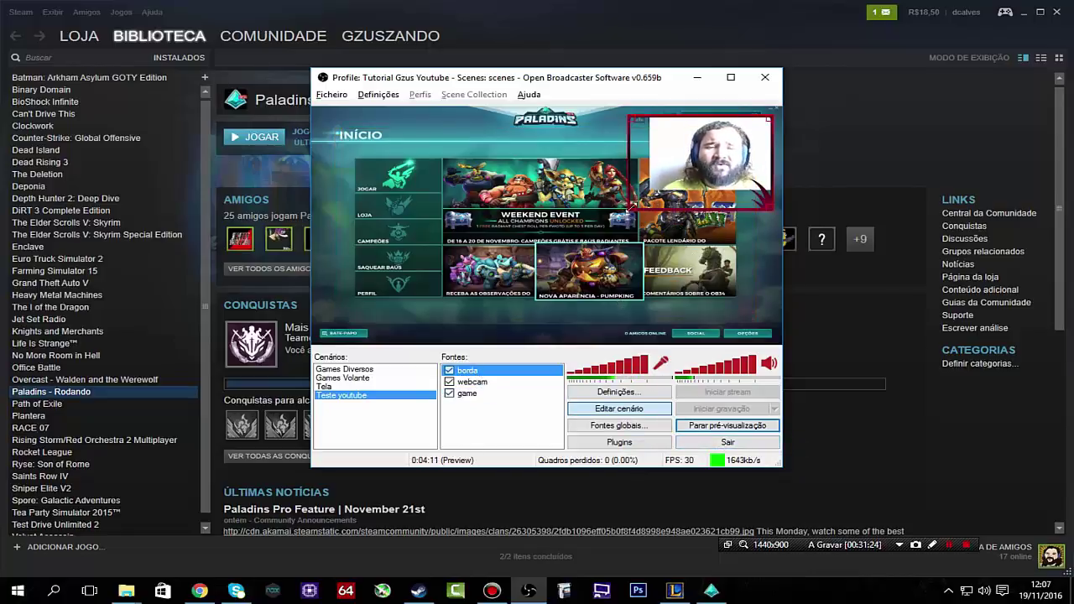
drag(632, 203, 658, 192)
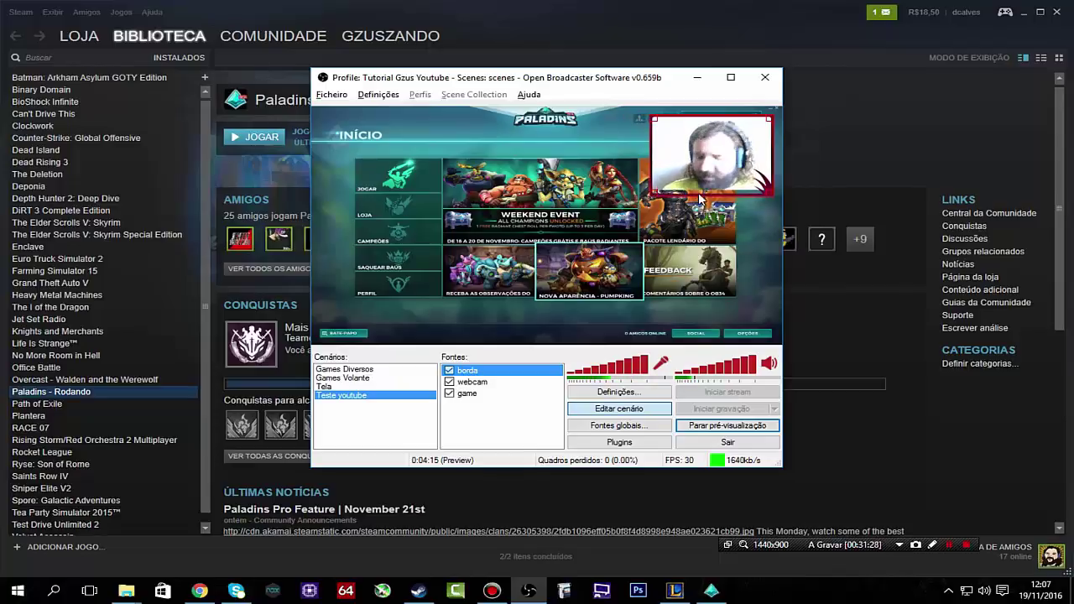
drag(704, 195, 703, 191)
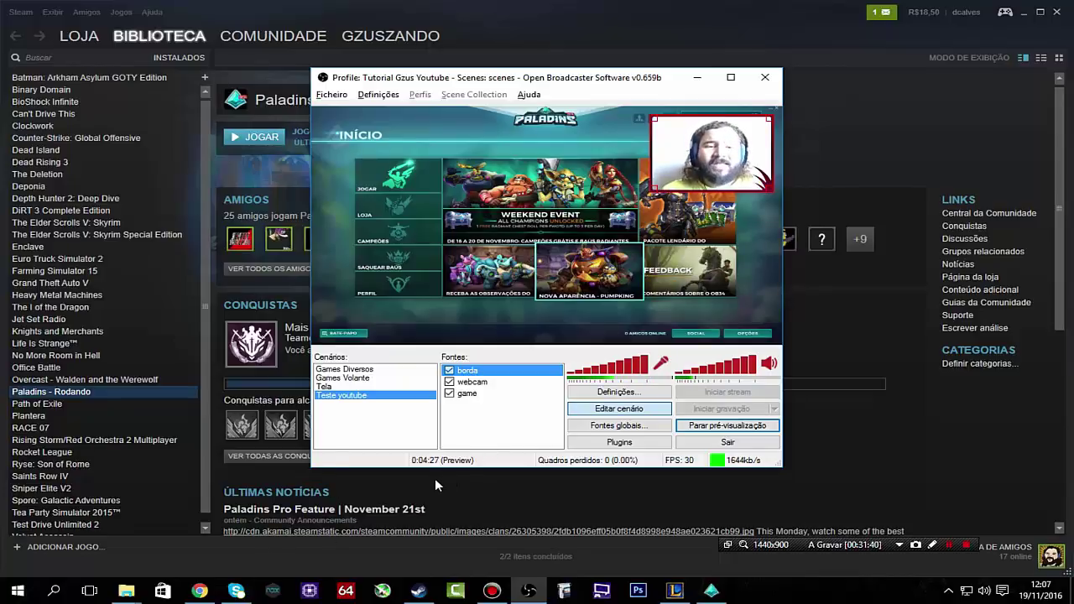
Switch to Chrome and view the server URL and stream key section of the YouTube live dashboard.
click(199, 590)
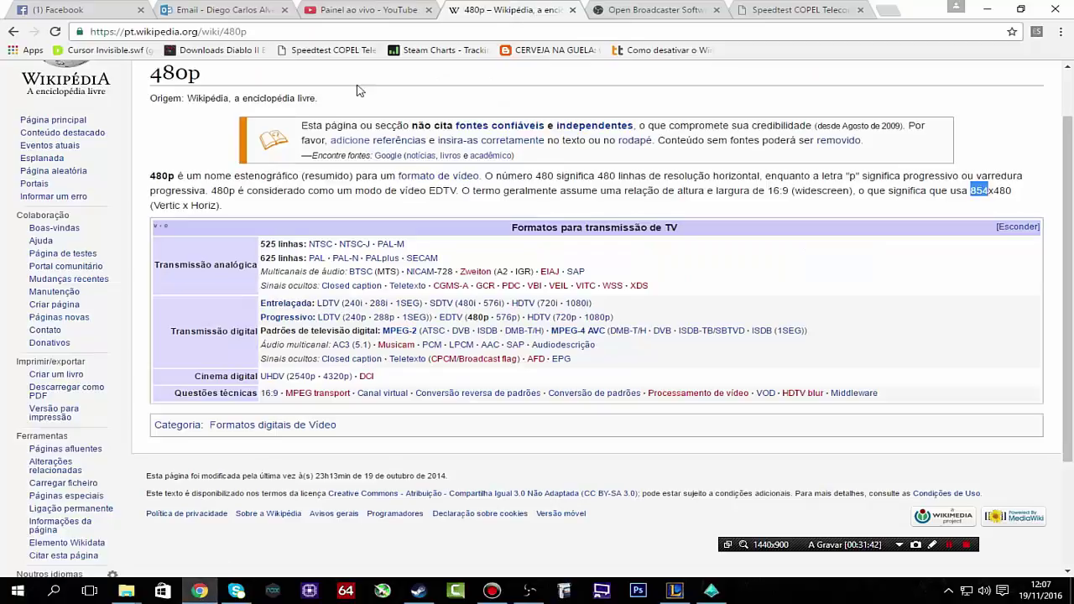
click(373, 10)
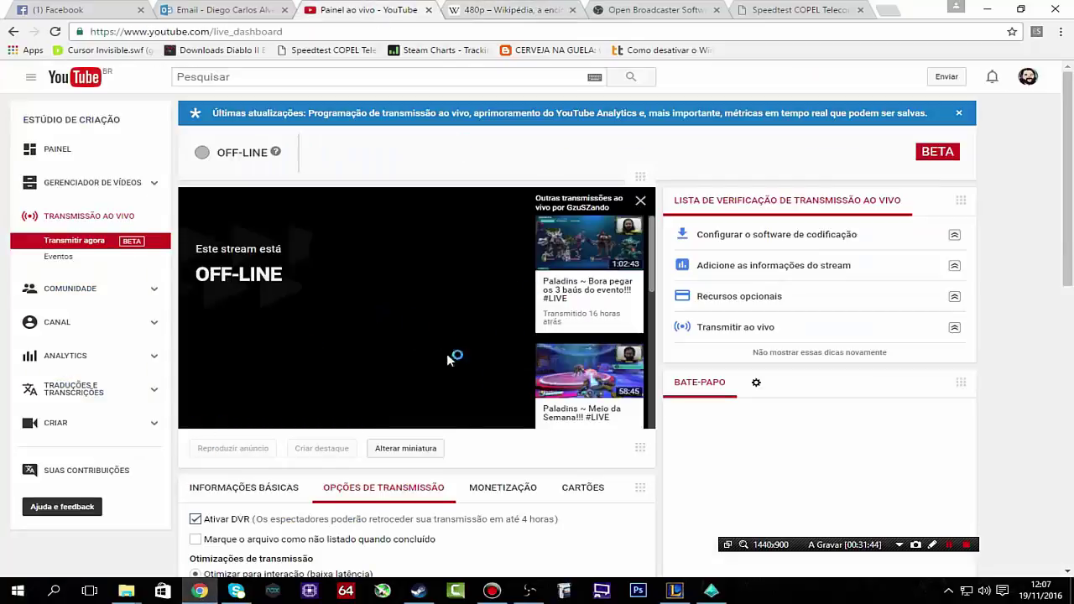
scroll(453, 360, down, 4)
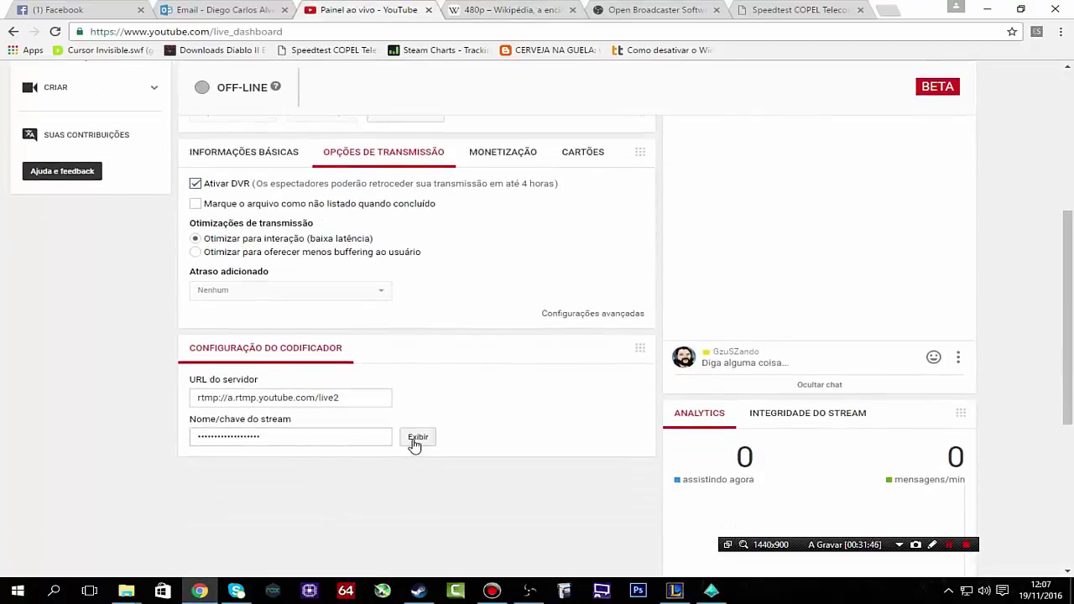
Switch to Open Broadcaster Software, check the streaming service and stream key settings, and close the settings.
click(528, 590)
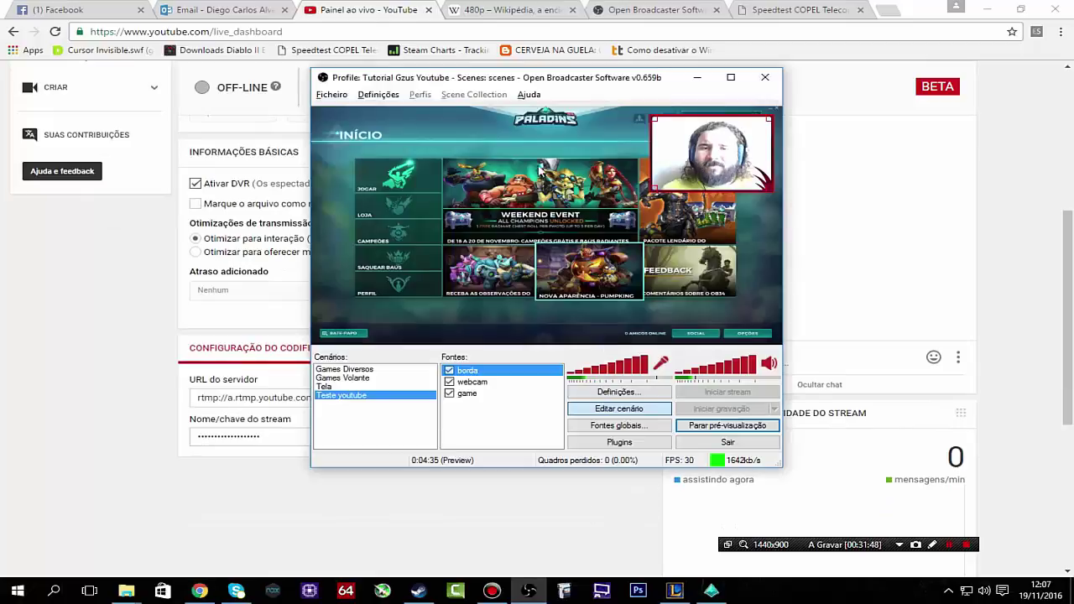
click(377, 94)
click(398, 110)
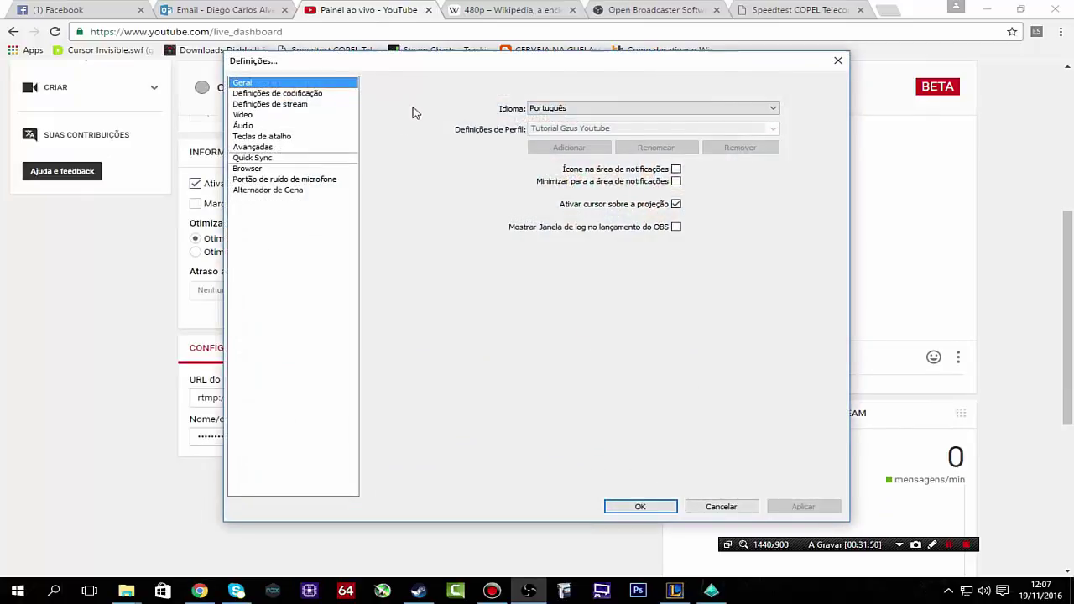
click(285, 93)
click(270, 104)
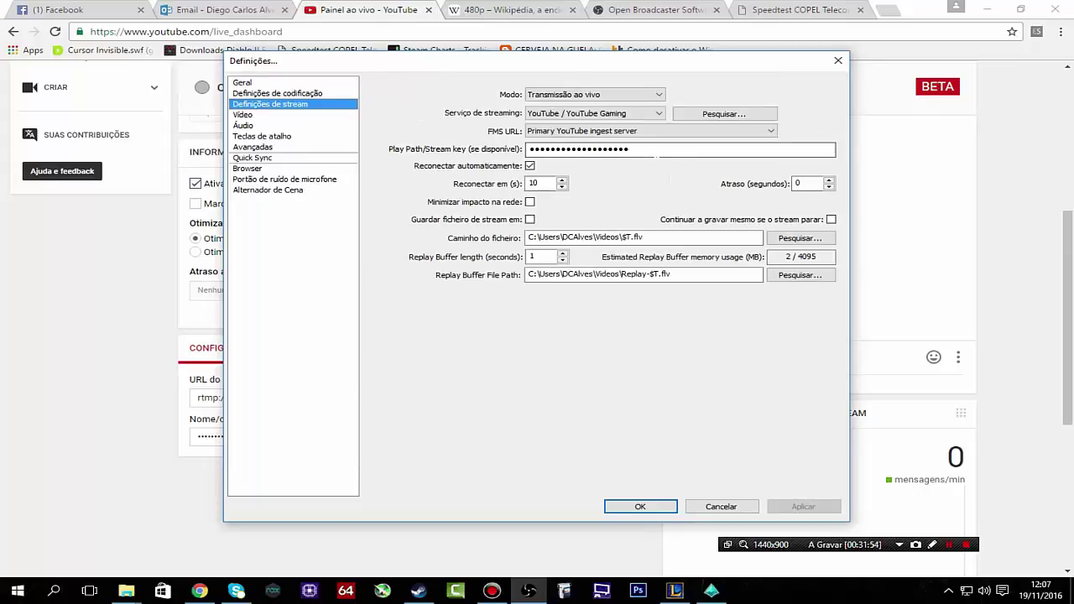
click(640, 506)
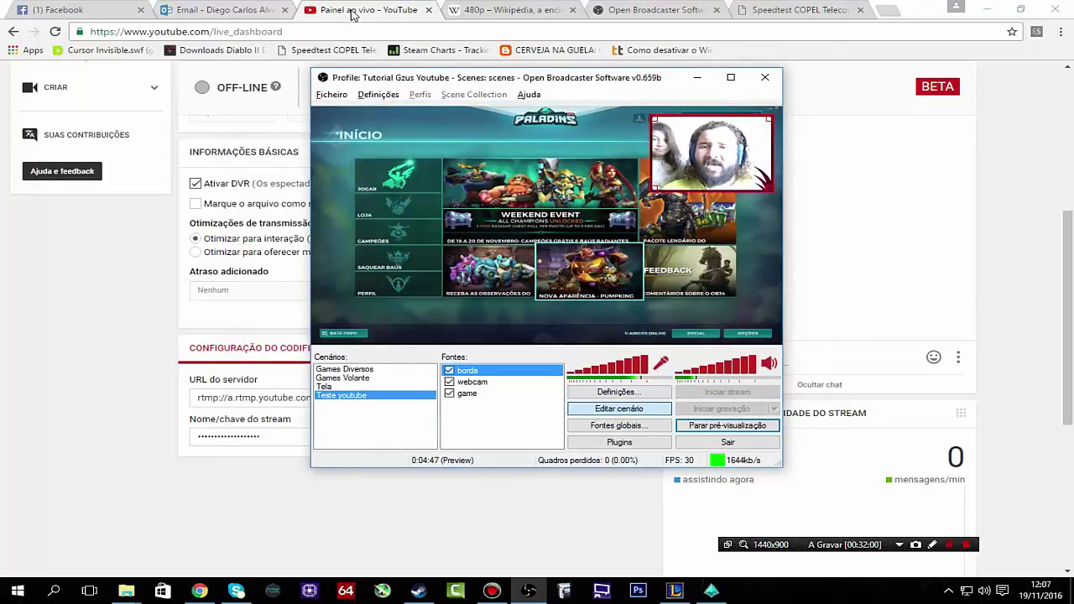
Stop the preview and start the live stream.
click(718, 426)
click(729, 392)
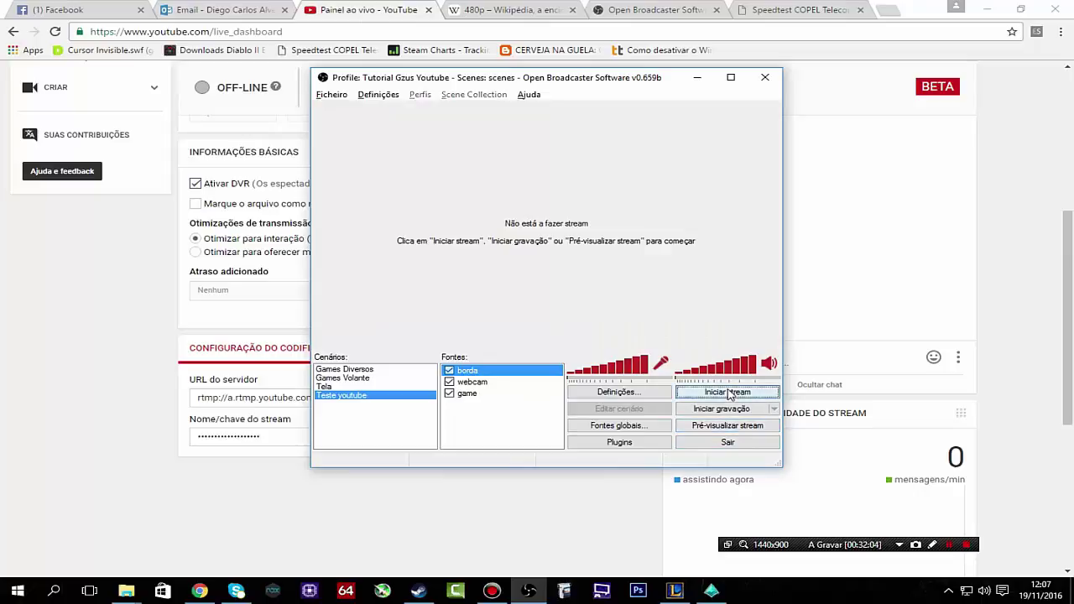
Switch to the YouTube live dashboard and check the stream's basic information and live status.
click(371, 19)
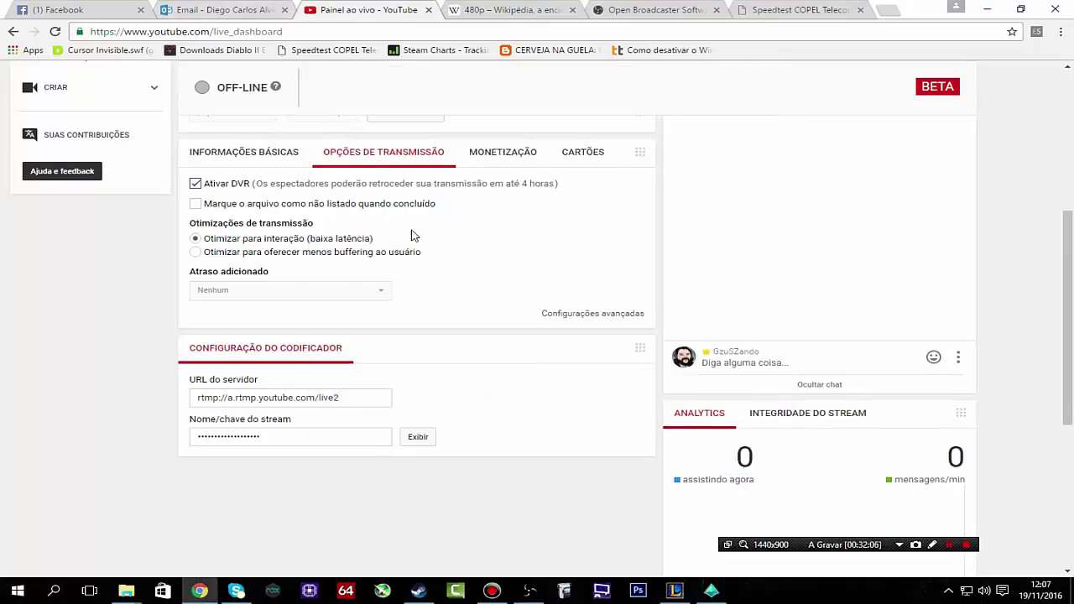
scroll(413, 238, up, 4)
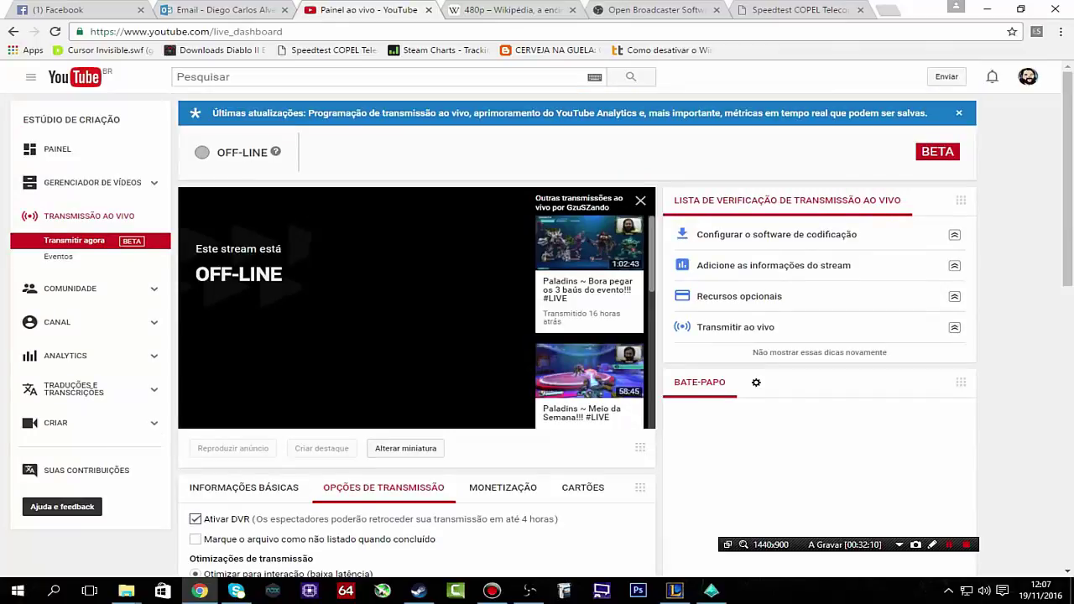
scroll(282, 223, down, 3)
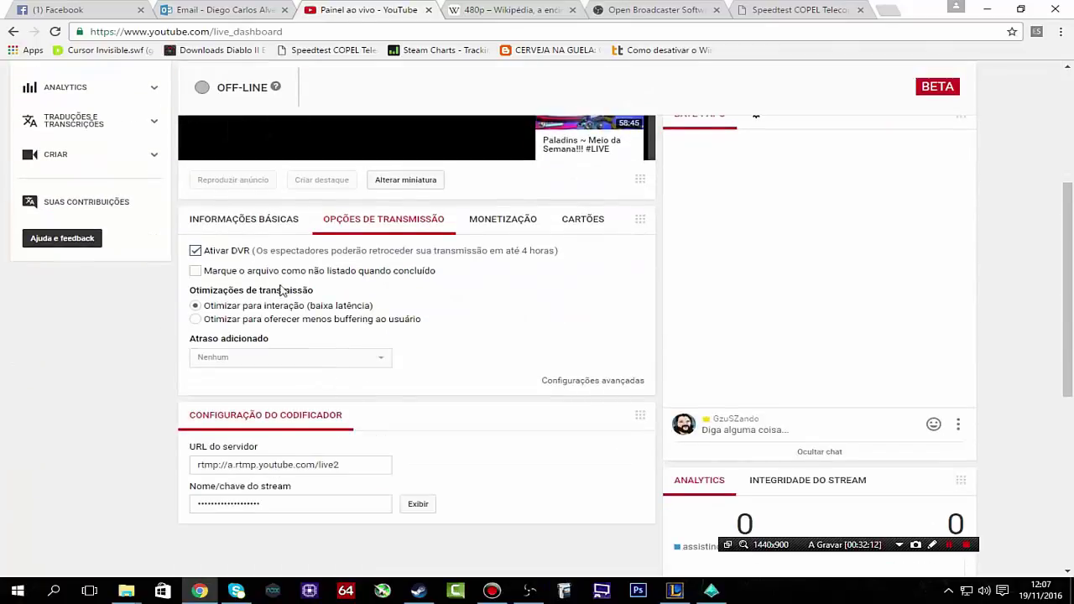
click(285, 228)
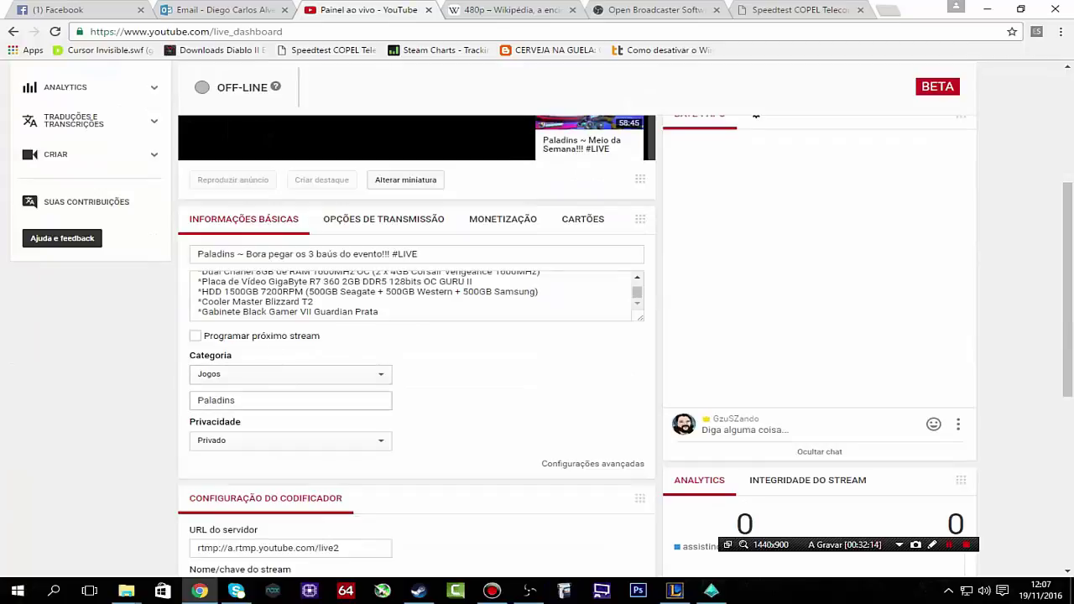
scroll(371, 420, up, 3)
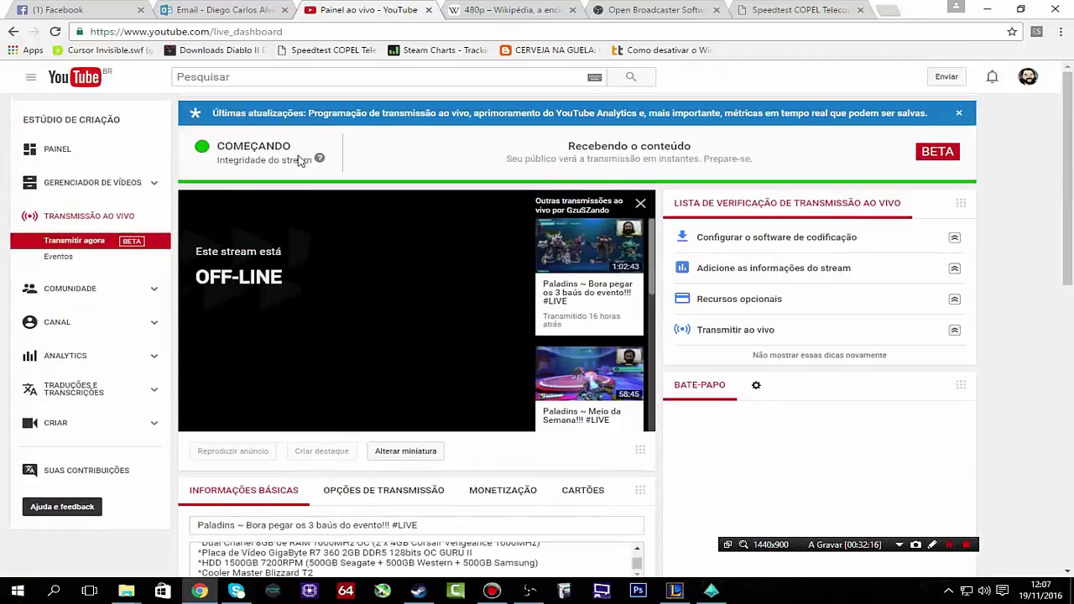
Bring the Paladins game to the foreground, and return to the YouTube live dashboard in Chrome.
click(712, 589)
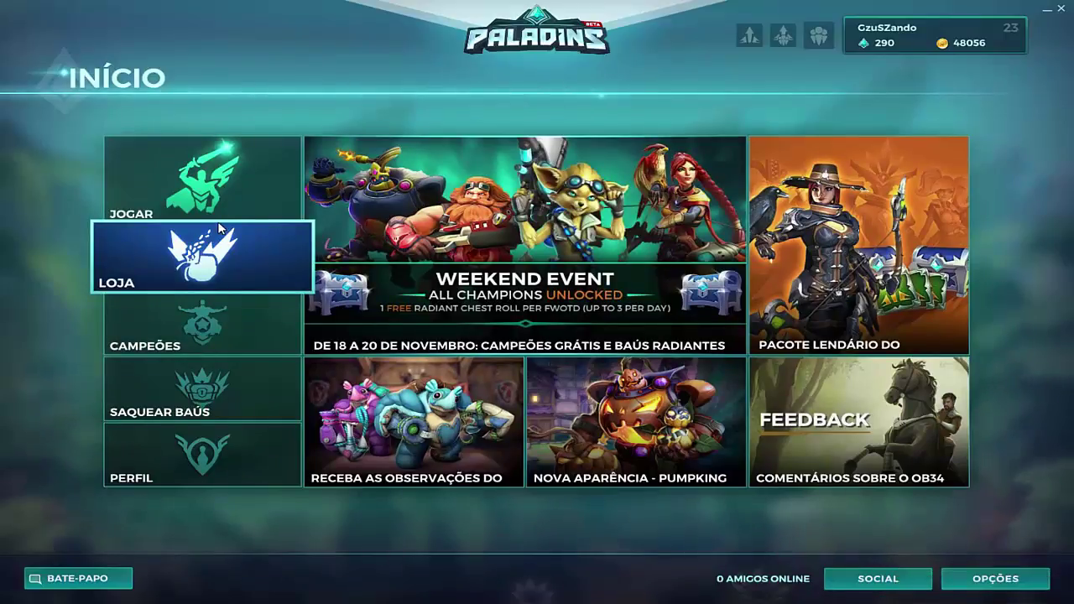
key(alt+Tab)
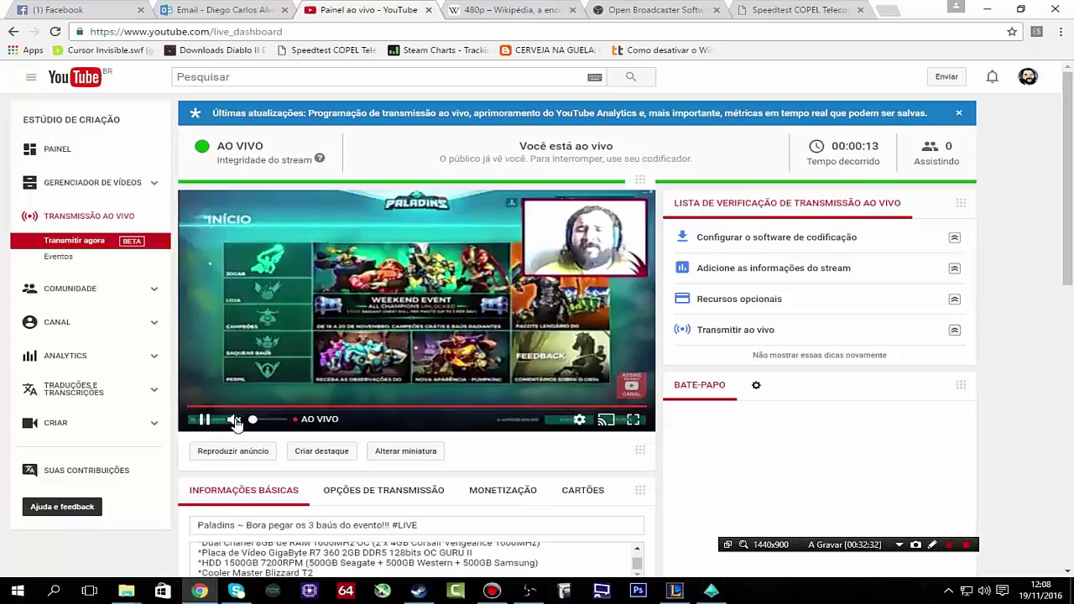
Unmute the live stream player to check its audio, pausing and resuming the playback.
click(235, 420)
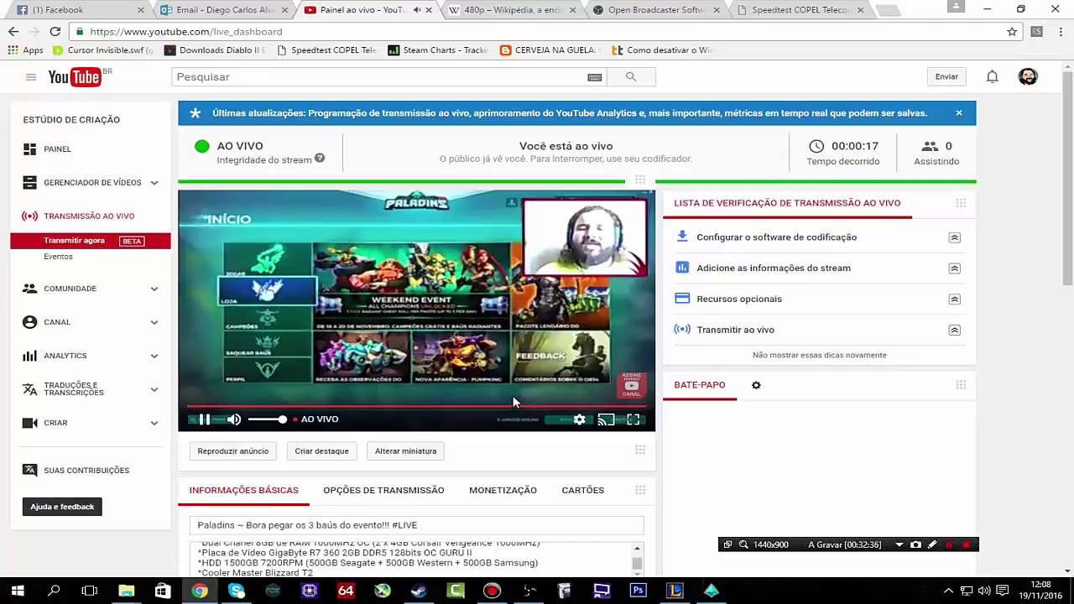
click(206, 419)
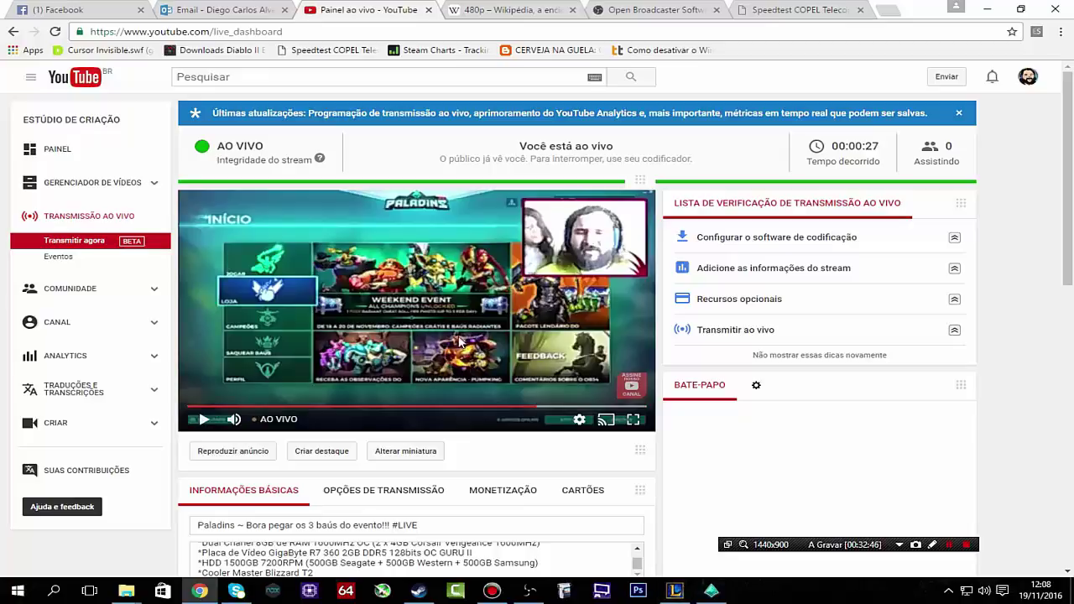
click(204, 420)
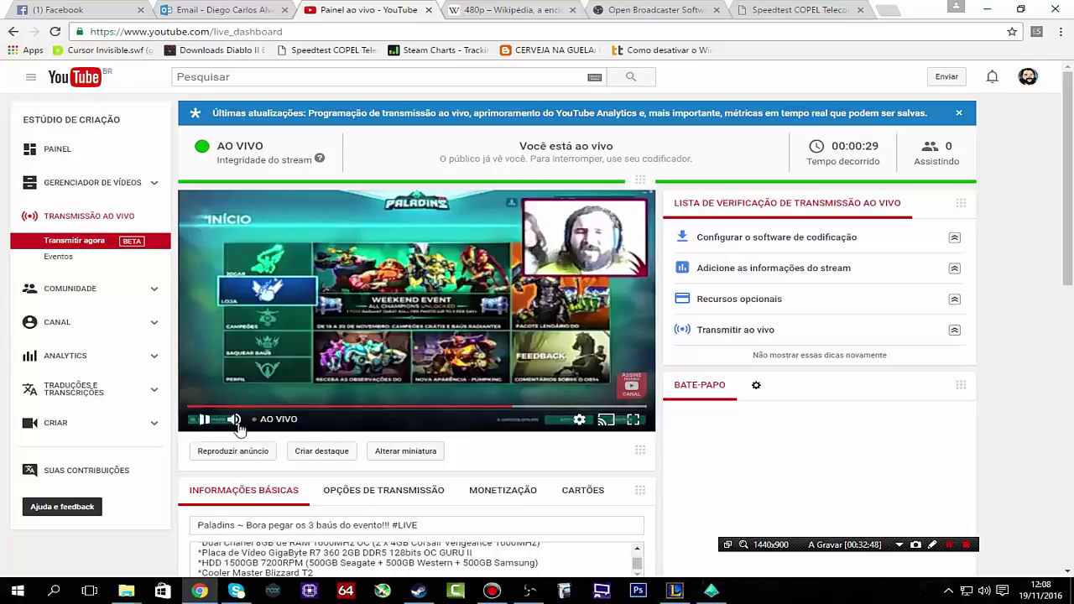